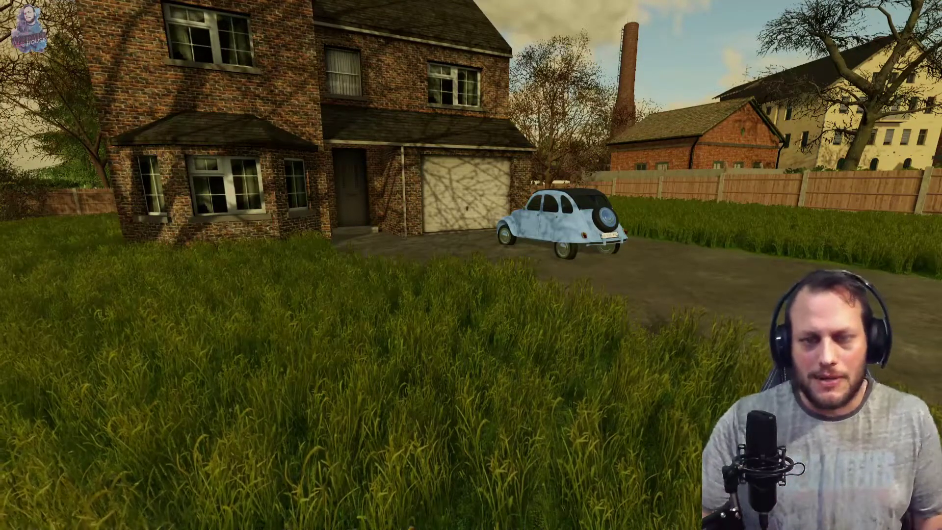
- Turn on Flight Mode and Flight State in the general in-game settings and return to the game
{"action": "key", "text": "w"}
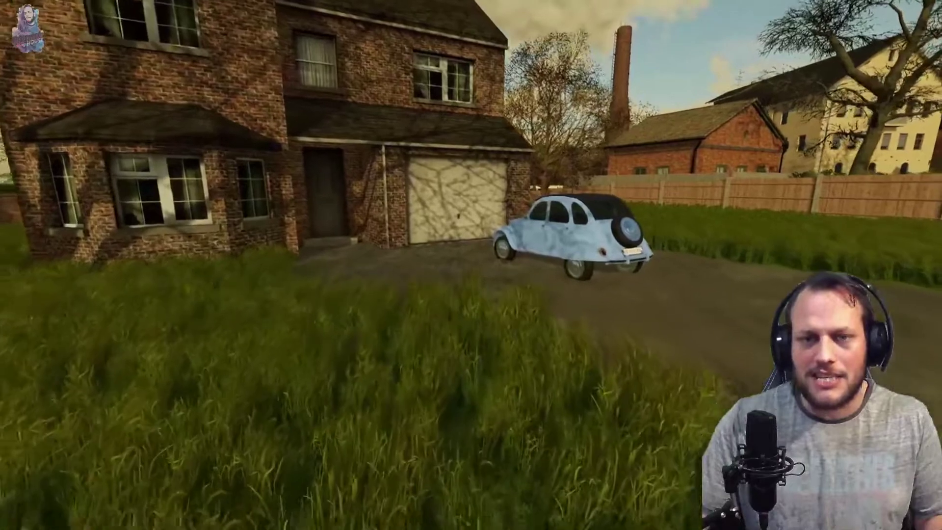
{"action": "key", "text": "ctrl+End"}
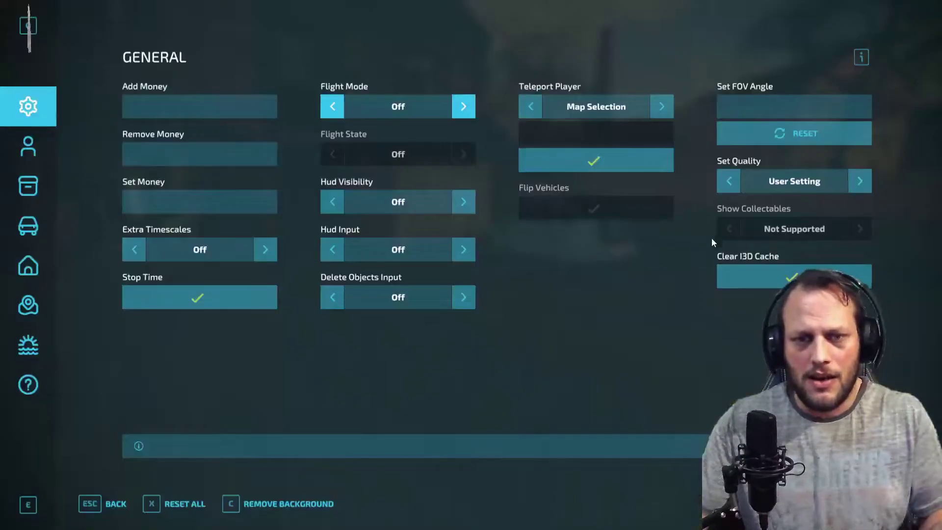
{"action": "left_click", "coordinate": [465, 106]}
{"action": "left_click", "coordinate": [469, 155]}
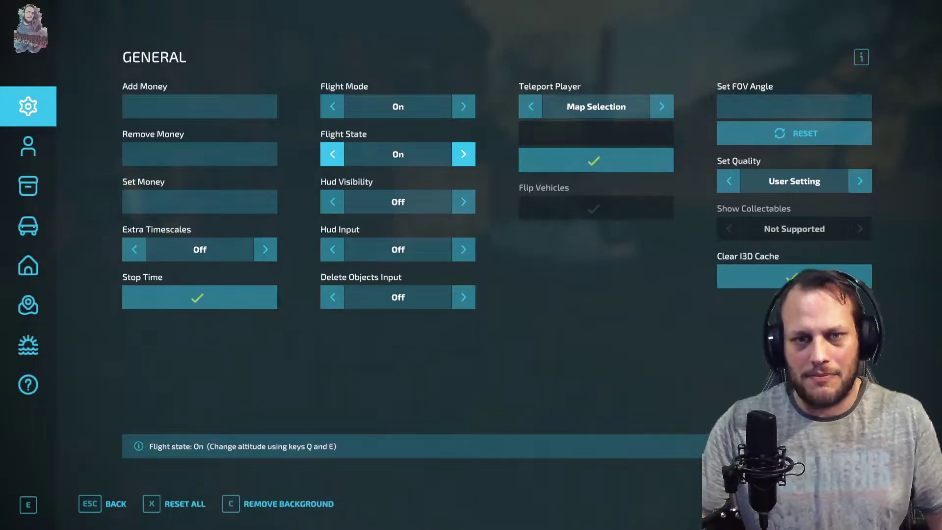
{"action": "key", "text": "Escape"}
- Fly up and back from the brick house to view its plot and the surrounding area from above
{"action": "key", "text": "e"}
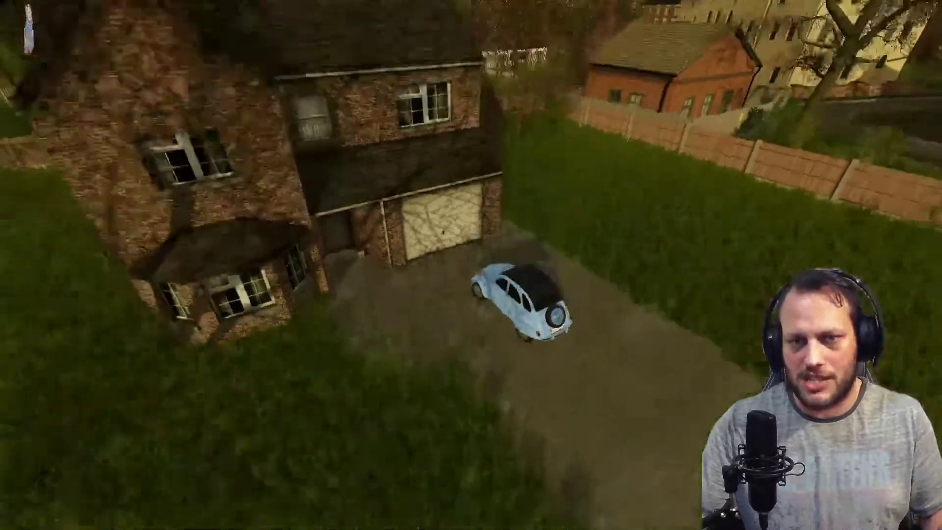
{"action": "key", "text": "s"}
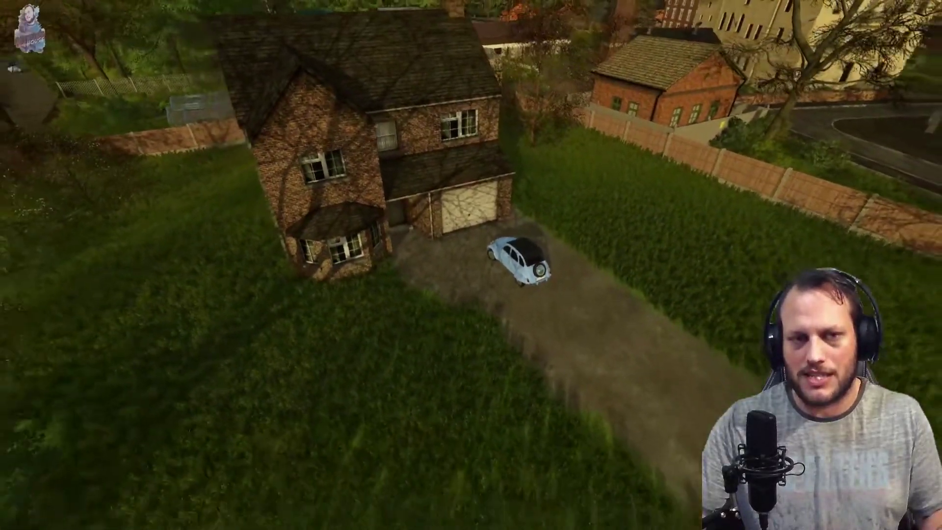
{"action": "key", "text": "s"}
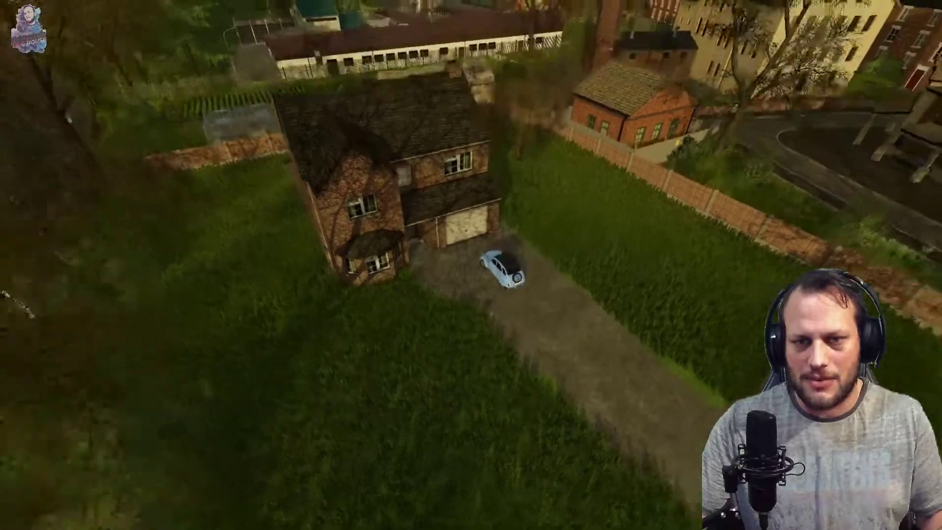
{"action": "key", "text": "s"}
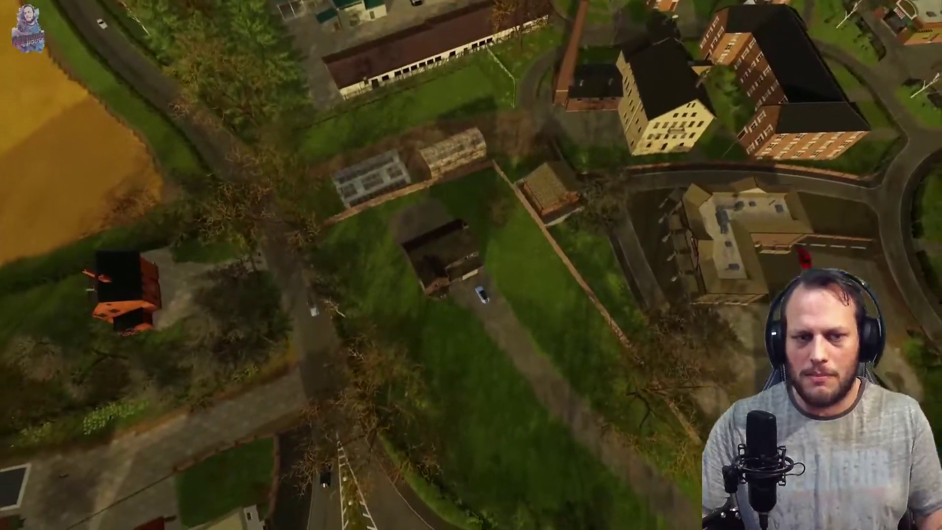
{"action": "key", "text": "a"}
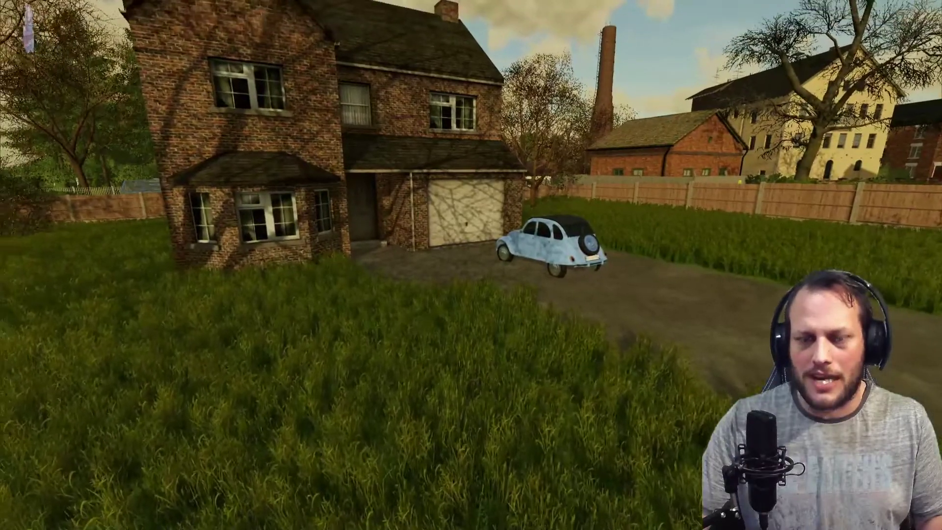
- Turn Flight Mode off and walk onto the driveway near the parked blue car
{"action": "key", "text": "alt+a"}
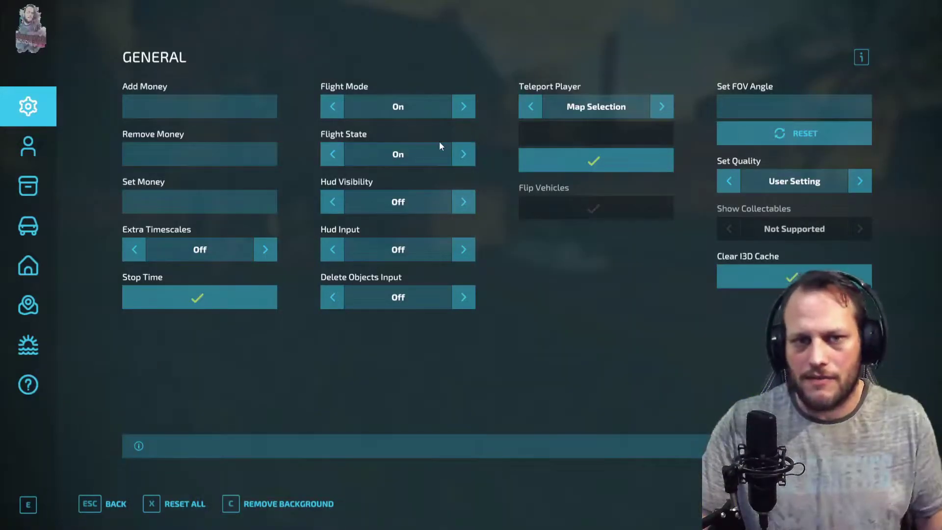
{"action": "left_click", "coordinate": [463, 107]}
{"action": "key", "text": "Escape"}
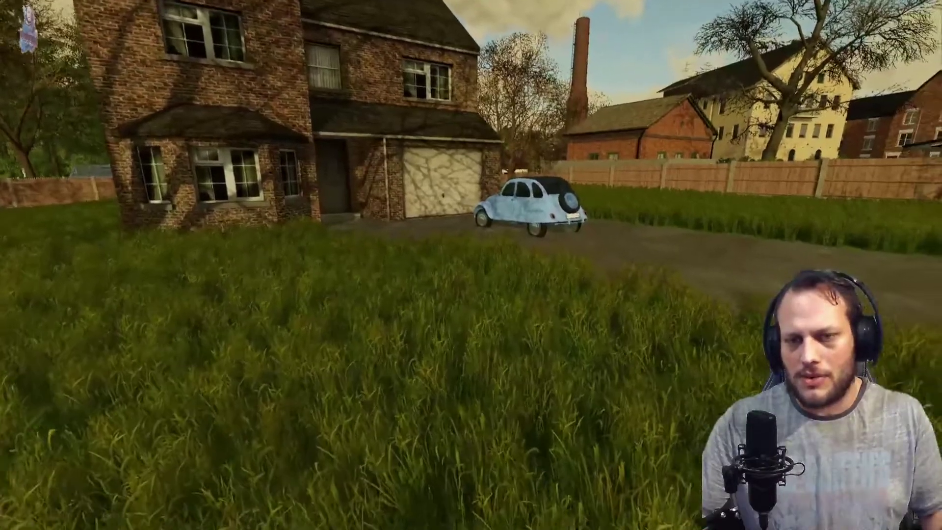
{"action": "key", "text": "w"}
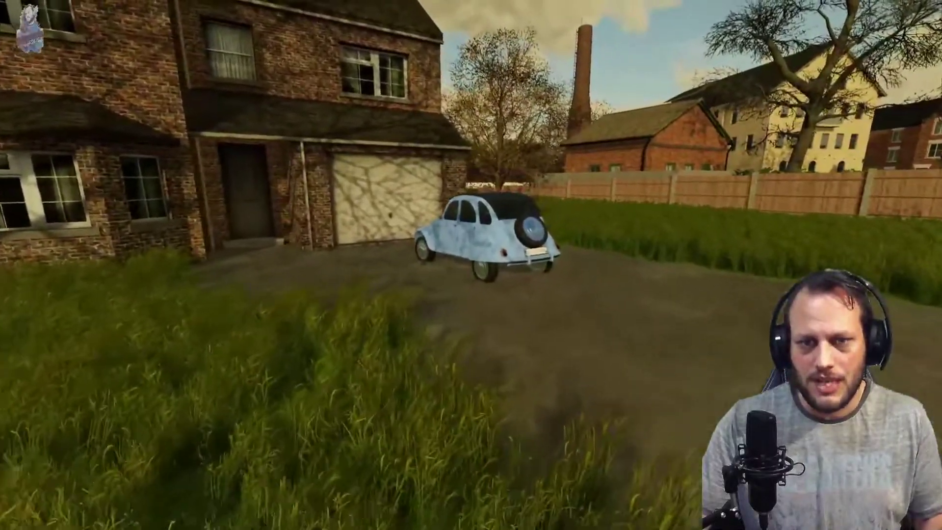
{"action": "key", "text": "w"}
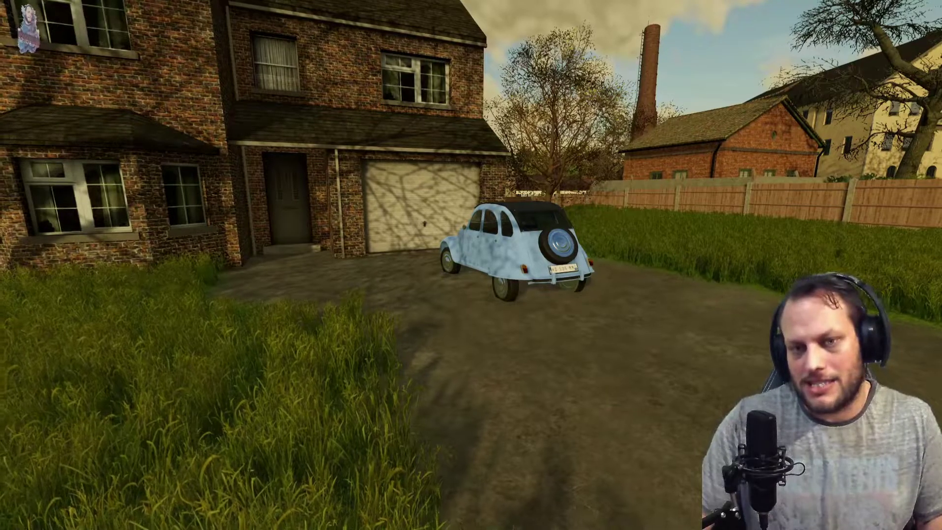
{"action": "key", "text": "s"}
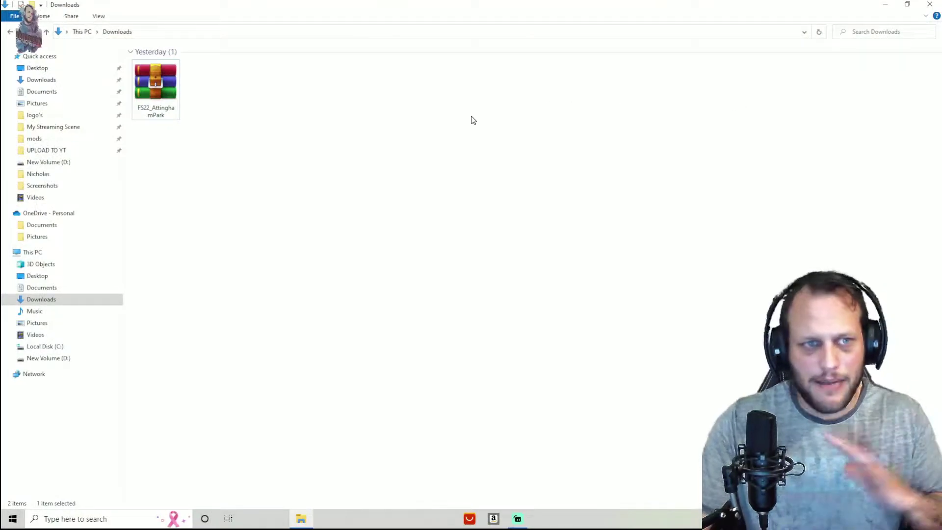
- Display the contents of the Downloads folder as extra large icons
{"action": "left_click", "coordinate": [99, 17]}
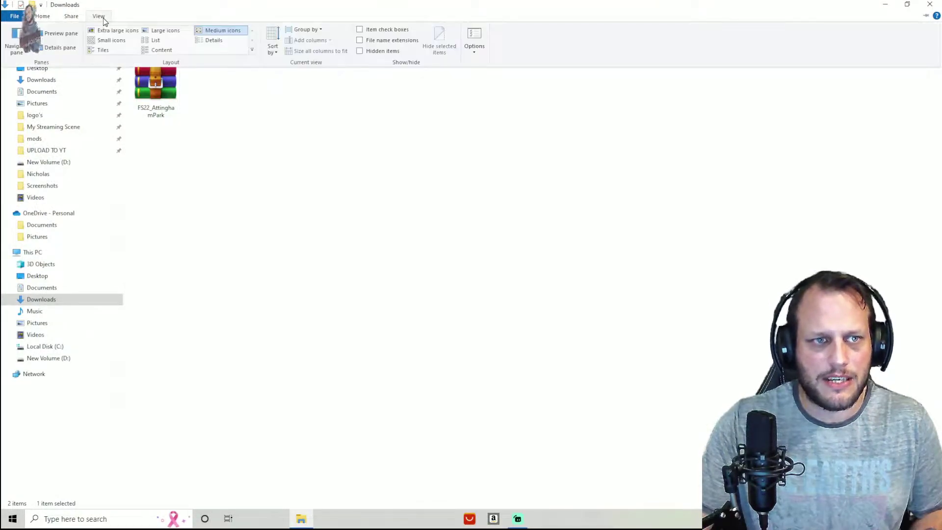
{"action": "left_click", "coordinate": [127, 30]}
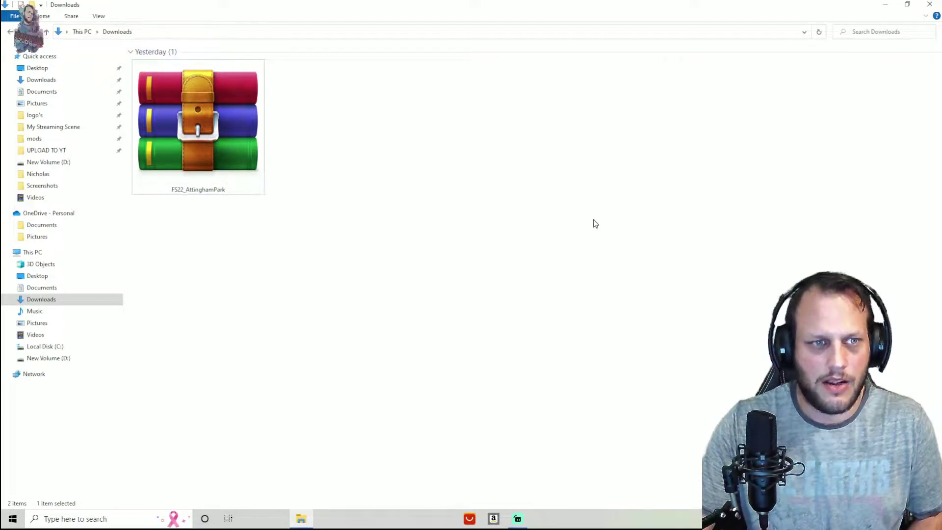
{"action": "left_click", "coordinate": [110, 415]}
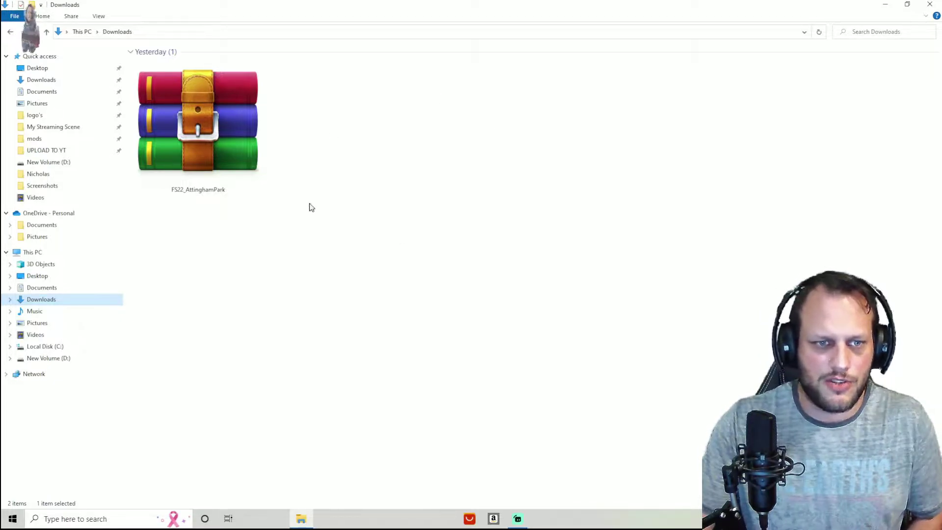
{"action": "left_click", "coordinate": [261, 189]}
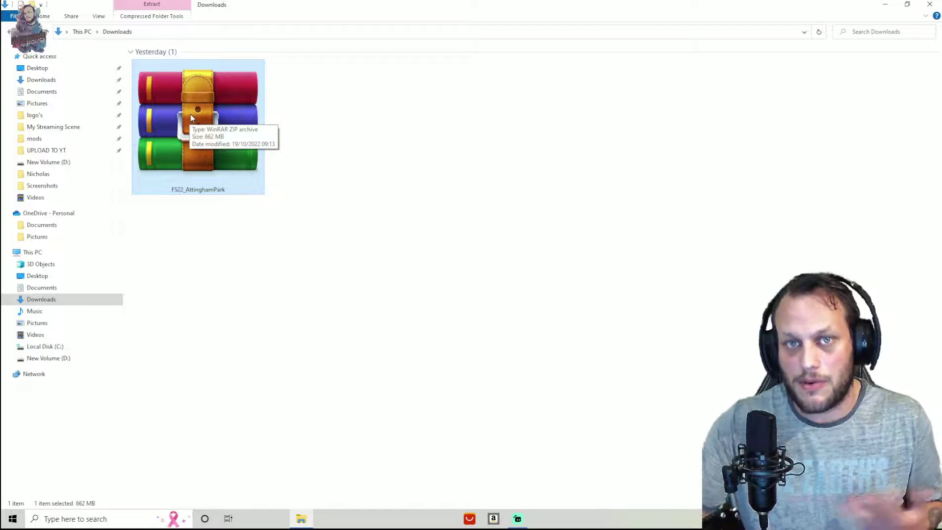
{"action": "left_click", "coordinate": [379, 250]}
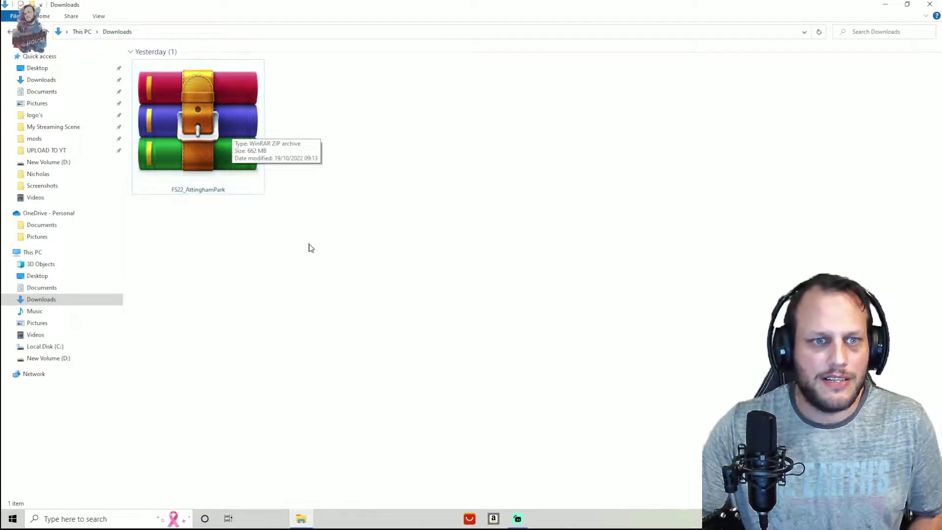
{"action": "right_click", "coordinate": [187, 113]}
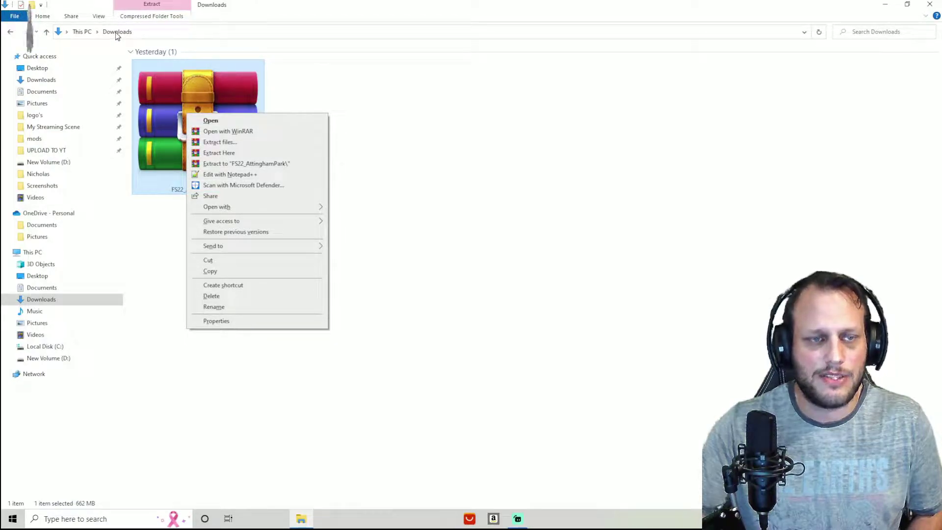
{"action": "left_click", "coordinate": [441, 160]}
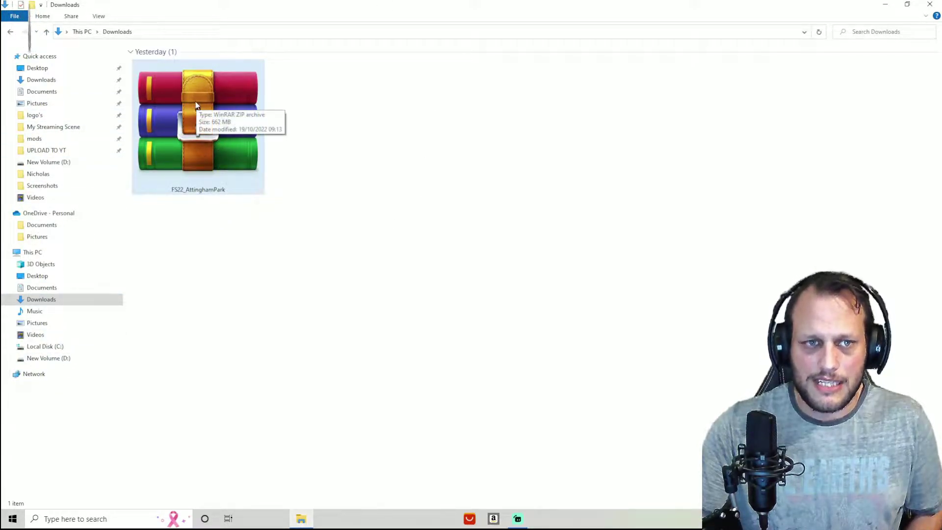
{"action": "left_click_drag", "start_coordinate": [196, 106], "coordinate": [785, 216]}
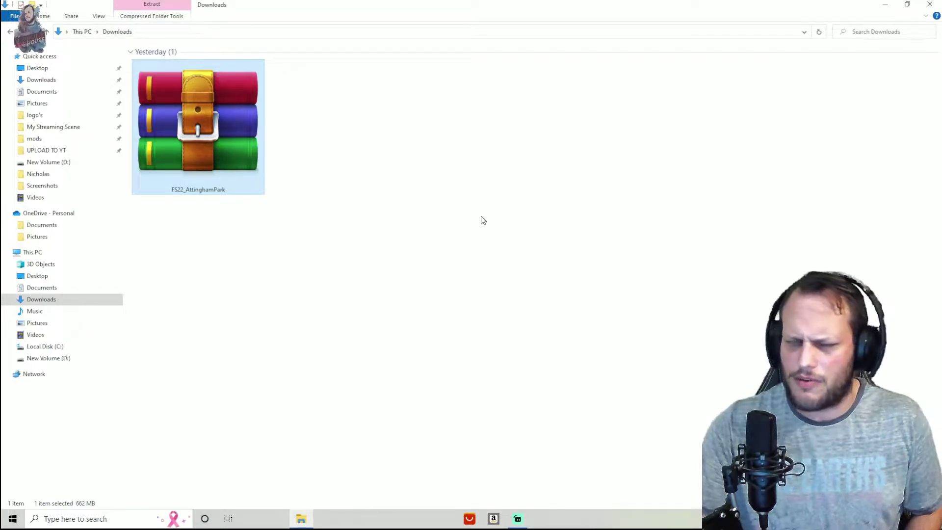
- Extract the FS22_AttinghamPark archive directly into the Downloads folder and display the contents as medium icons
{"action": "right_click", "coordinate": [198, 127]}
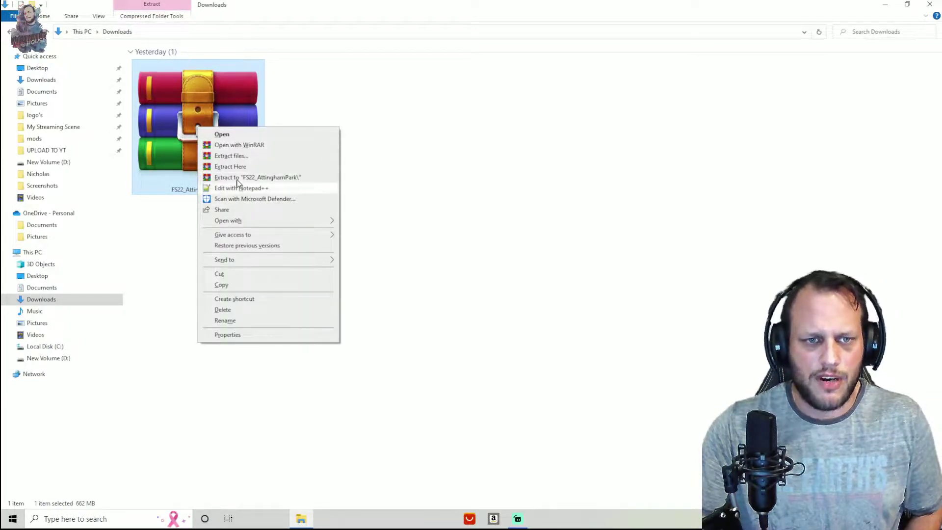
{"action": "left_click", "coordinate": [238, 167]}
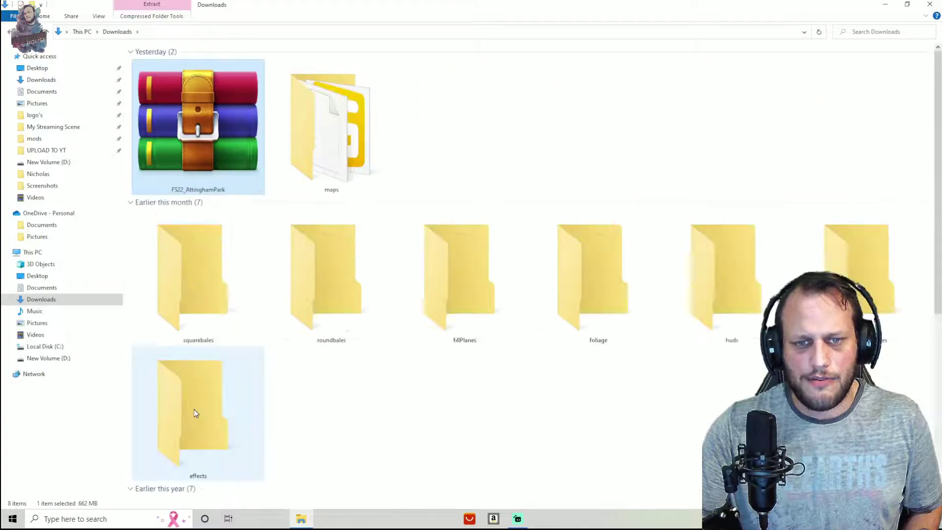
{"action": "scroll", "coordinate": [417, 290], "scroll_direction": "down", "scroll_amount": 5}
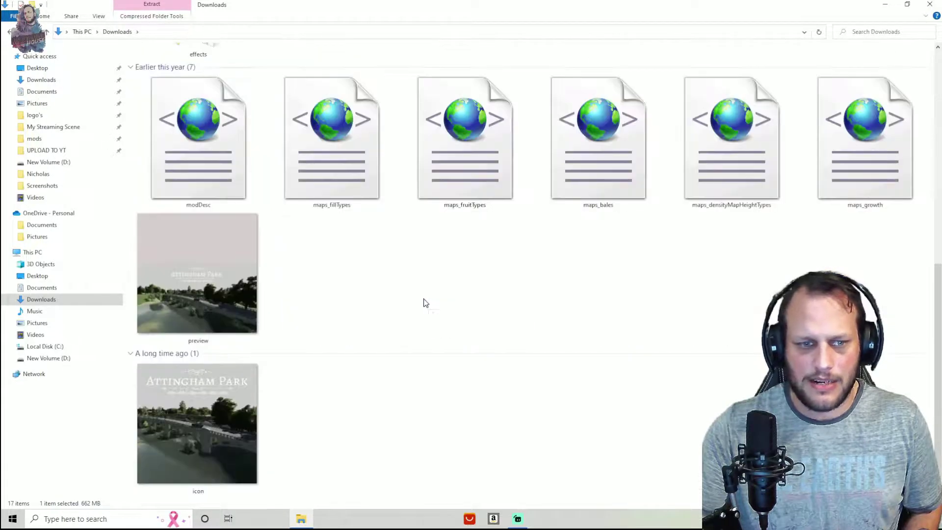
{"action": "scroll", "coordinate": [426, 304], "scroll_direction": "up", "scroll_amount": 5}
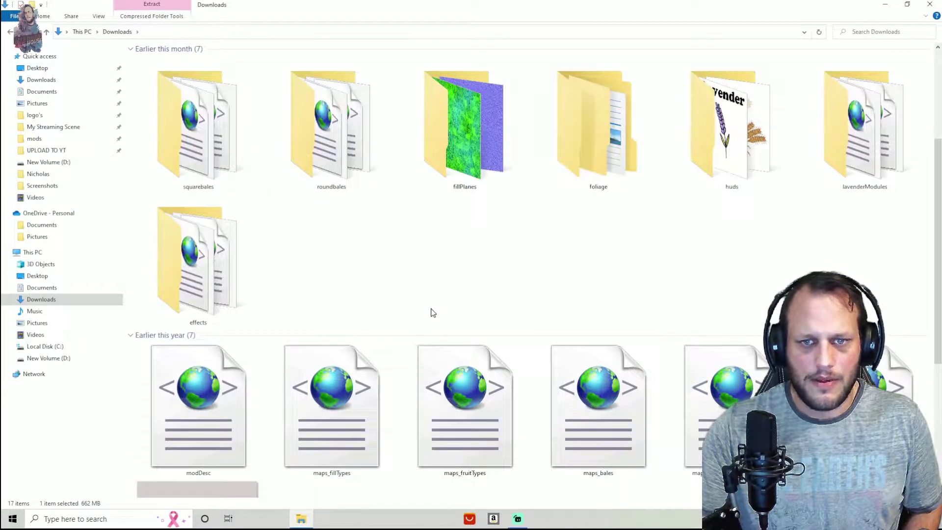
{"action": "left_click", "coordinate": [98, 16]}
{"action": "key", "text": "Escape"}
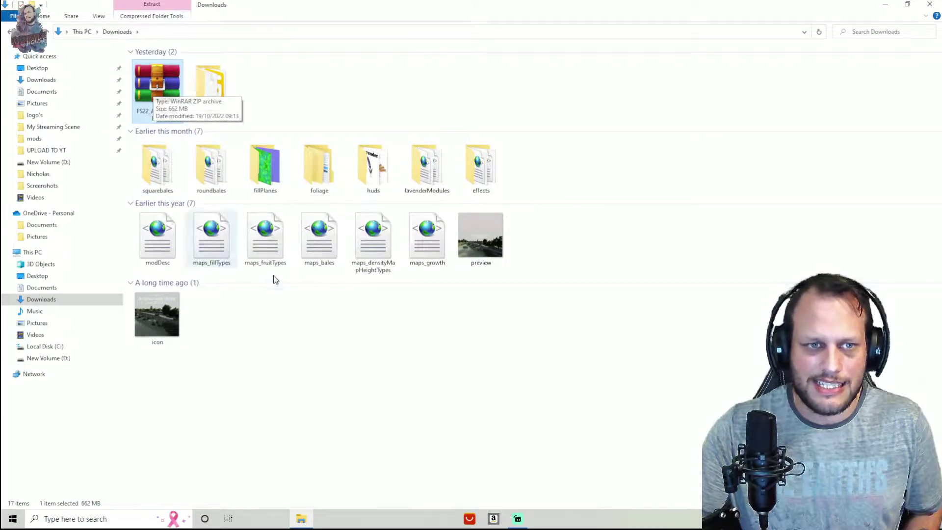
{"action": "left_click_drag", "start_coordinate": [545, 369], "coordinate": [133, 143]}
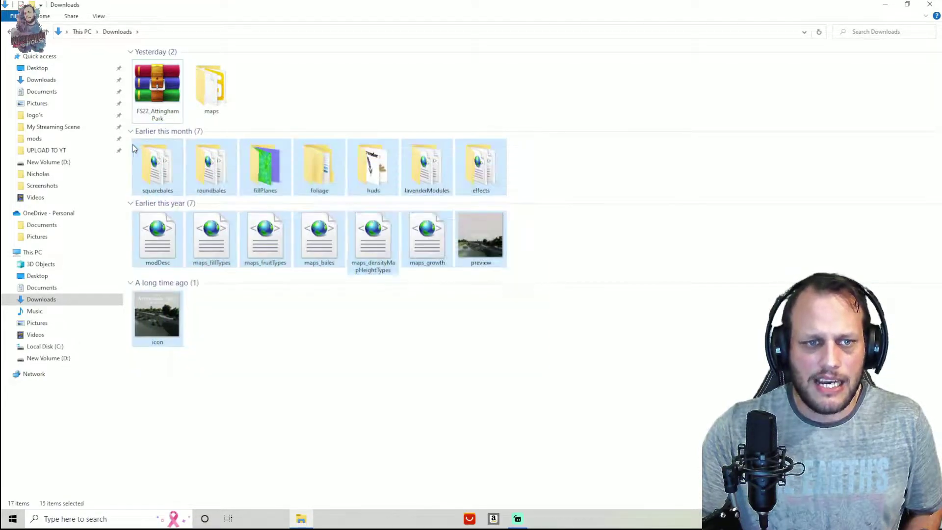
{"action": "left_click", "coordinate": [211, 87]}
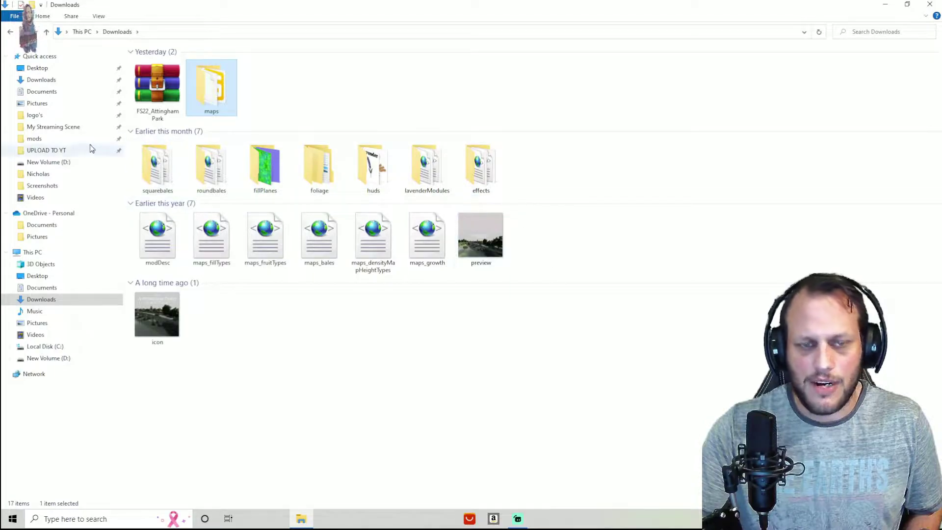
{"action": "left_click_drag", "start_coordinate": [566, 159], "coordinate": [144, 376]}
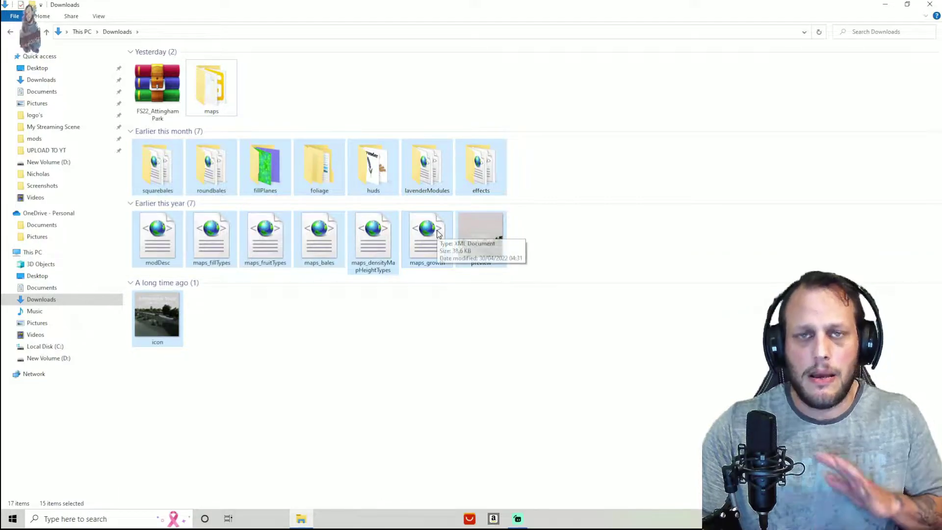
{"action": "left_click", "coordinate": [438, 353]}
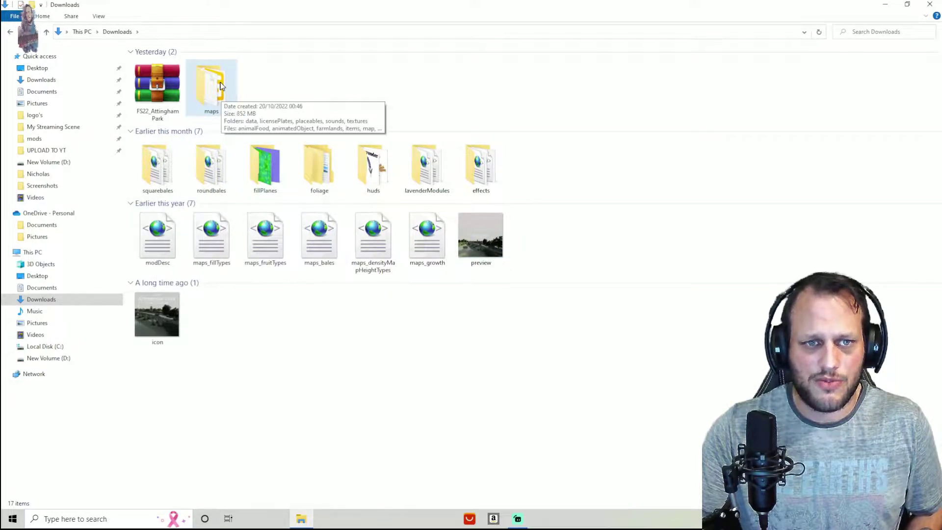
- Open the map i3D file from the extracted maps folder in GIANTS Editor version 9.0.3
{"action": "double_click", "coordinate": [216, 88]}
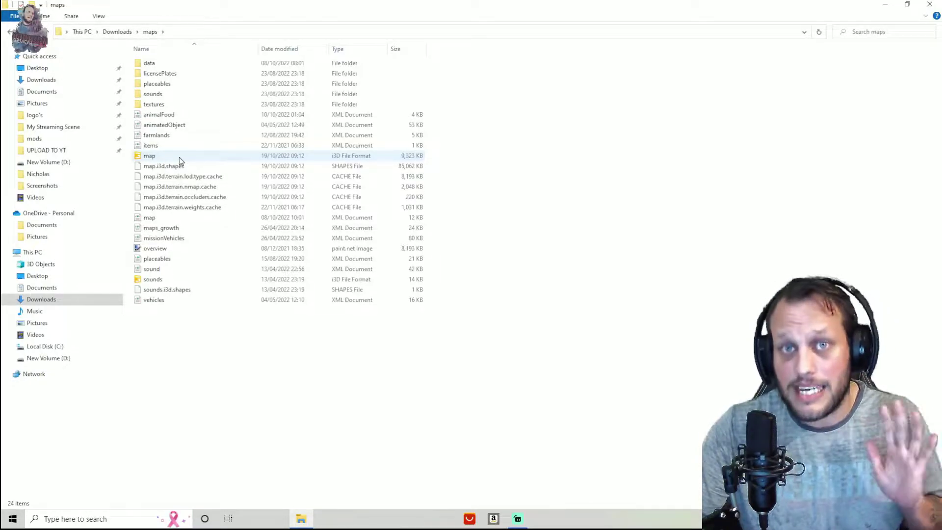
{"action": "double_click", "coordinate": [152, 156]}
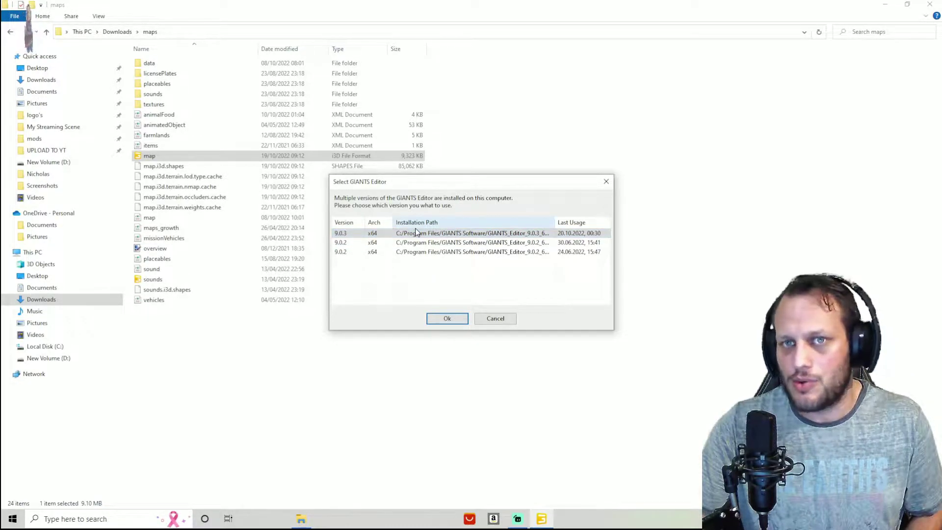
{"action": "left_click", "coordinate": [345, 235]}
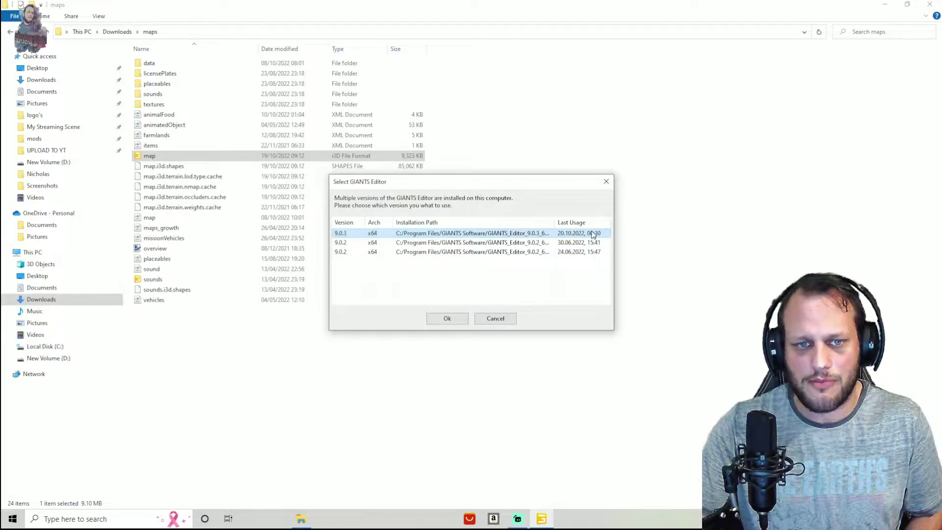
{"action": "left_click", "coordinate": [448, 319]}
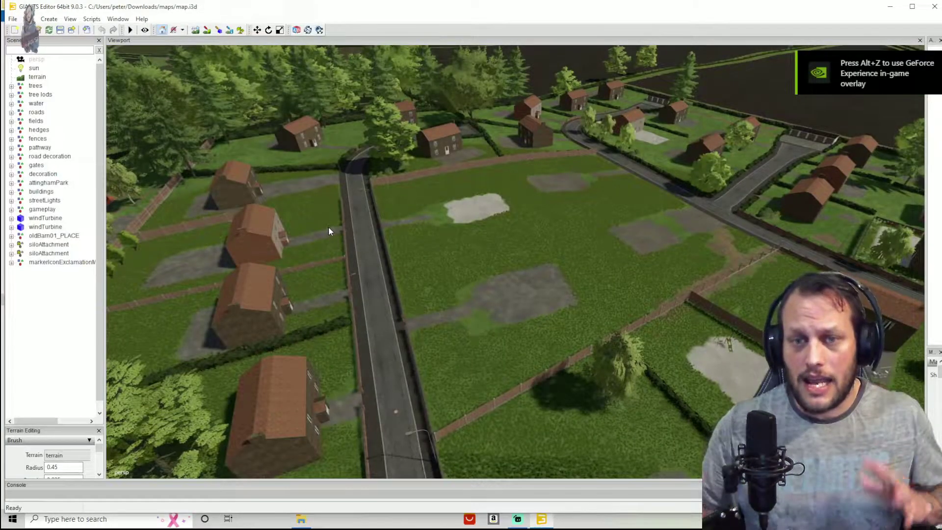
{"action": "mouse_move", "coordinate": [458, 198]}
{"action": "right_mouse_down"}
{"action": "mouse_move", "coordinate": [451, 304]}
{"action": "mouse_move", "coordinate": [285, 273]}
{"action": "mouse_move", "coordinate": [346, 346]}
{"action": "mouse_move", "coordinate": [460, 199]}
{"action": "right_mouse_up"}
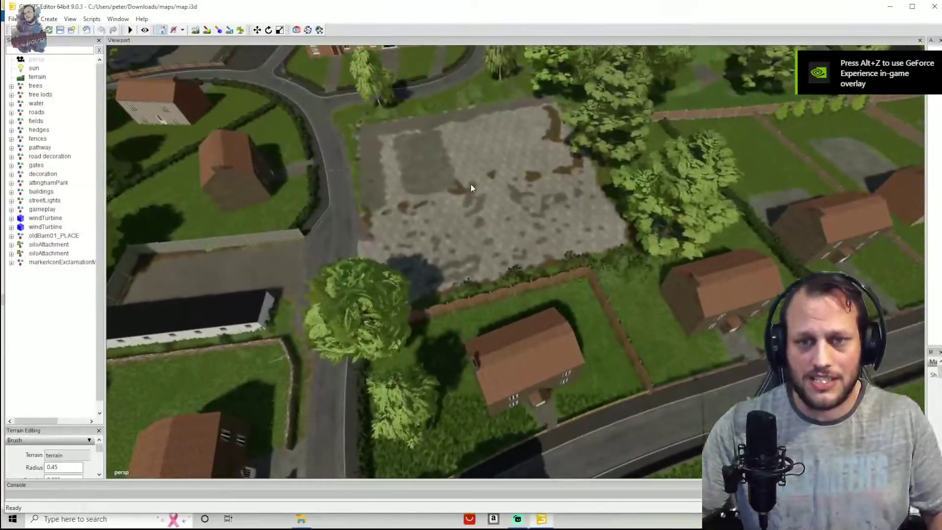
- Survey the village, its roads and buildings, and the surrounding woods and fields from above
{"action": "right_click_drag", "start_coordinate": [390, 261], "coordinate": [613, 258]}
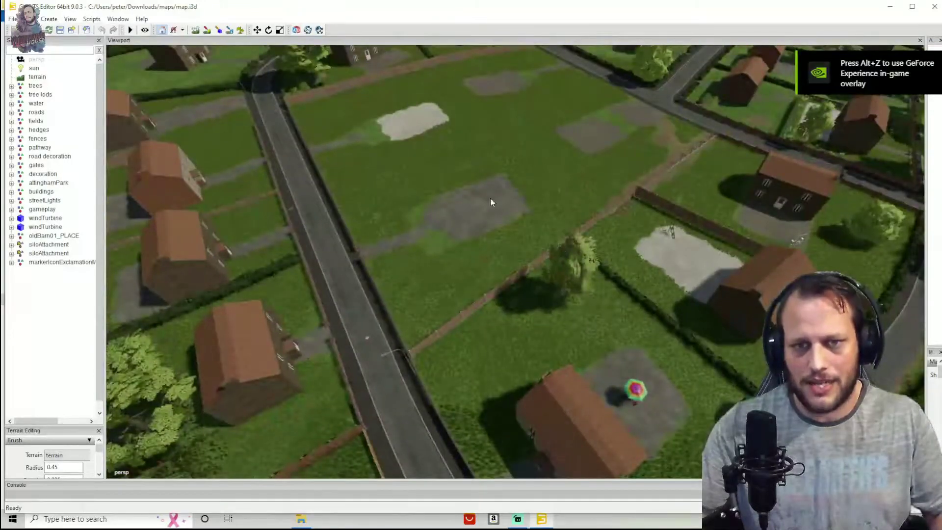
{"action": "scroll", "coordinate": [553, 222], "scroll_direction": "down", "scroll_amount": 5}
{"action": "scroll", "coordinate": [552, 239], "scroll_direction": "down", "scroll_amount": 5}
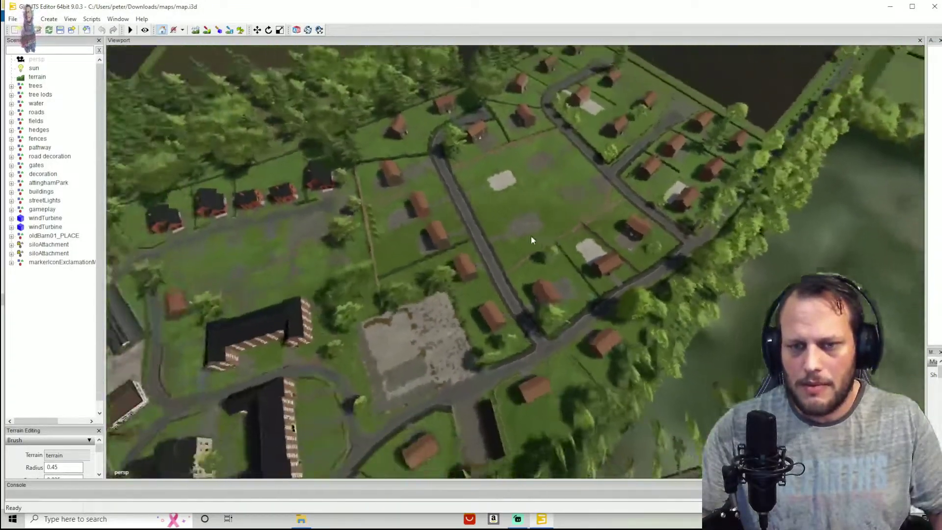
{"action": "middle_click_drag", "start_coordinate": [534, 237], "coordinate": [440, 249]}
{"action": "scroll", "coordinate": [439, 254], "scroll_direction": "up", "scroll_amount": 5}
{"action": "scroll", "coordinate": [441, 267], "scroll_direction": "down", "scroll_amount": 5}
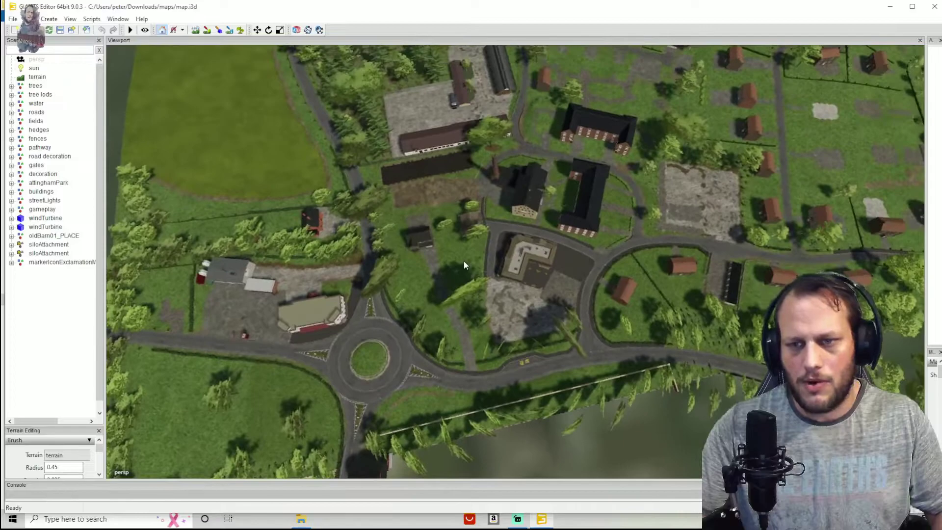
{"action": "scroll", "coordinate": [425, 268], "scroll_direction": "up", "scroll_amount": 5}
{"action": "scroll", "coordinate": [418, 265], "scroll_direction": "up", "scroll_amount": 3}
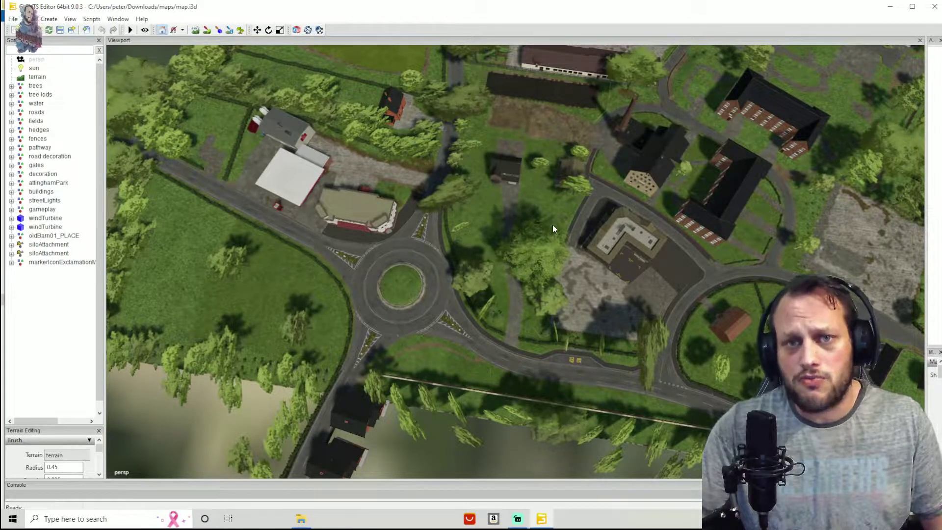
{"action": "right_click_drag", "start_coordinate": [536, 271], "coordinate": [608, 157]}
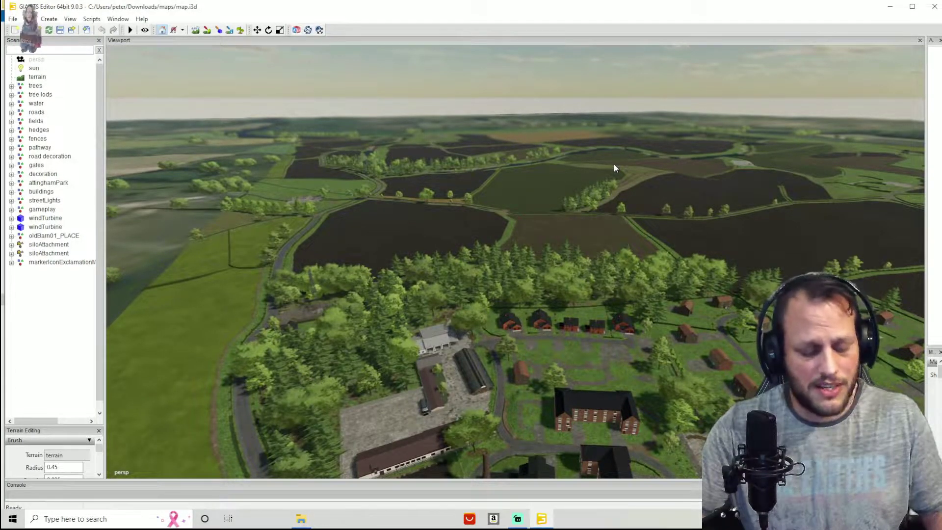
{"action": "right_click_drag", "start_coordinate": [614, 164], "coordinate": [611, 175]}
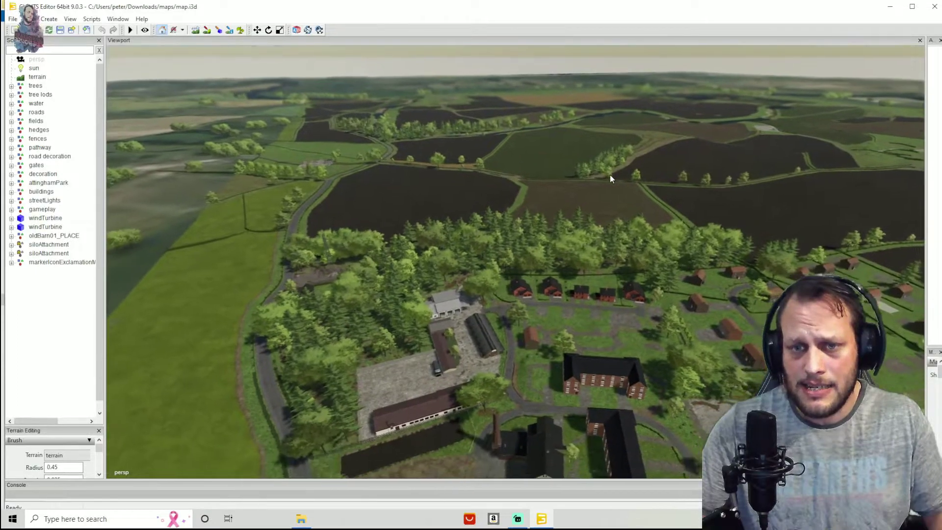
{"action": "key", "text": "a"}
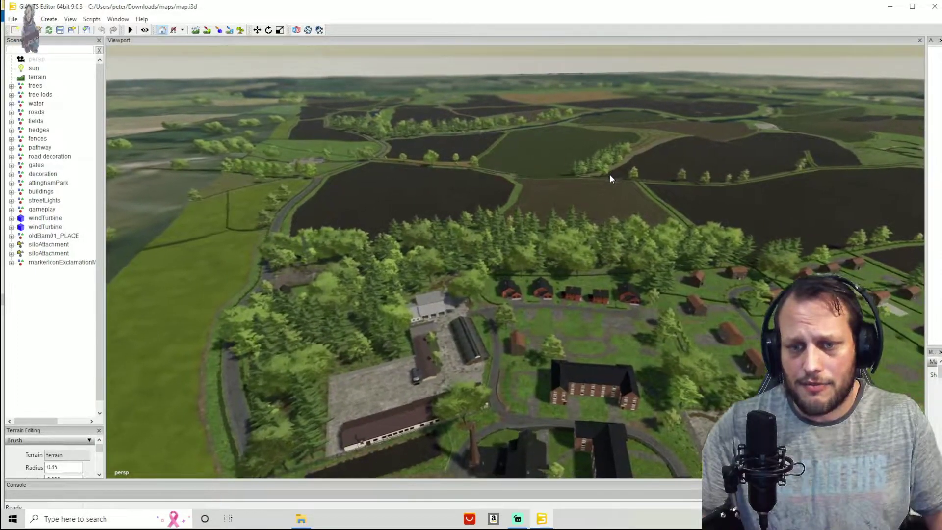
{"action": "right_click_drag", "start_coordinate": [610, 175], "coordinate": [604, 240]}
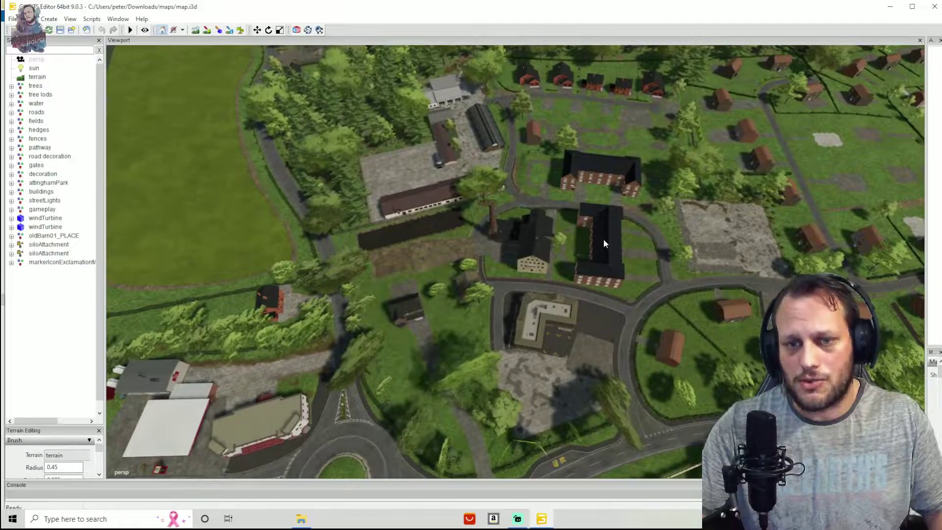
{"action": "right_click_drag", "start_coordinate": [628, 225], "coordinate": [593, 199]}
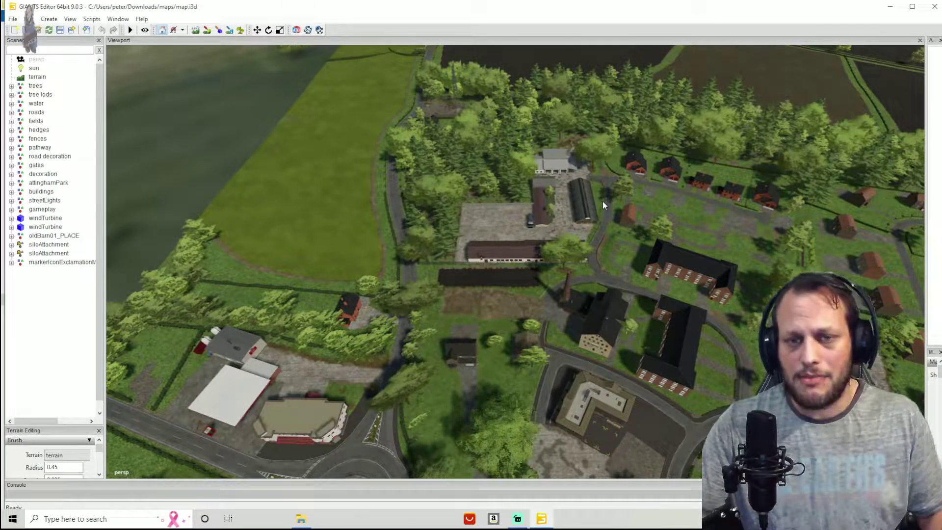
- Locate the detached brick house with the garage and long driveway beside the roundabout and view it up close
{"action": "scroll", "coordinate": [602, 205], "scroll_direction": "up", "scroll_amount": 6}
{"action": "scroll", "coordinate": [597, 230], "scroll_direction": "down", "scroll_amount": 2}
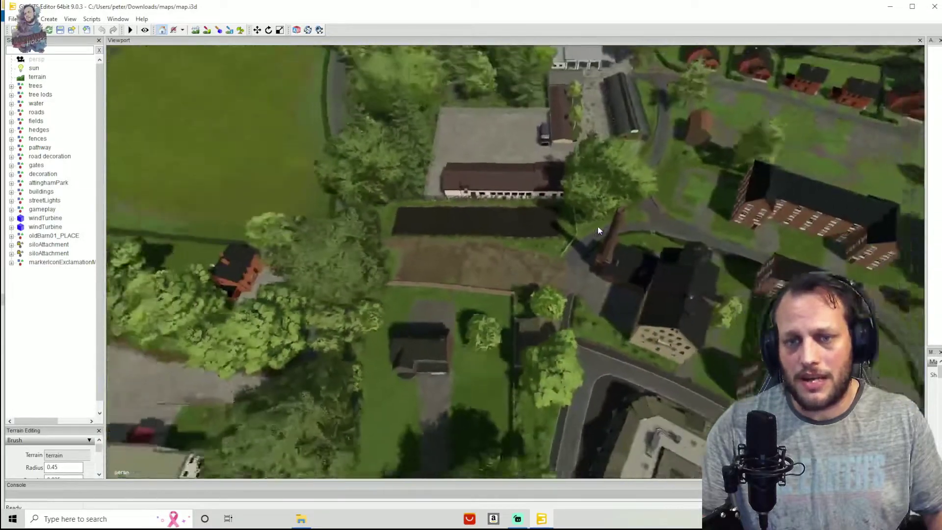
{"action": "scroll", "coordinate": [598, 229], "scroll_direction": "down", "scroll_amount": 5}
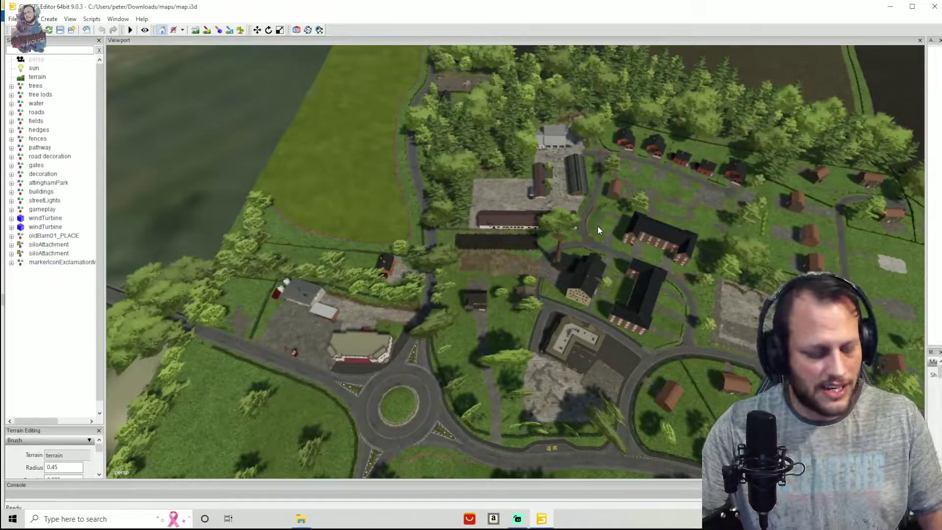
{"action": "scroll", "coordinate": [597, 226], "scroll_direction": "down", "scroll_amount": 3}
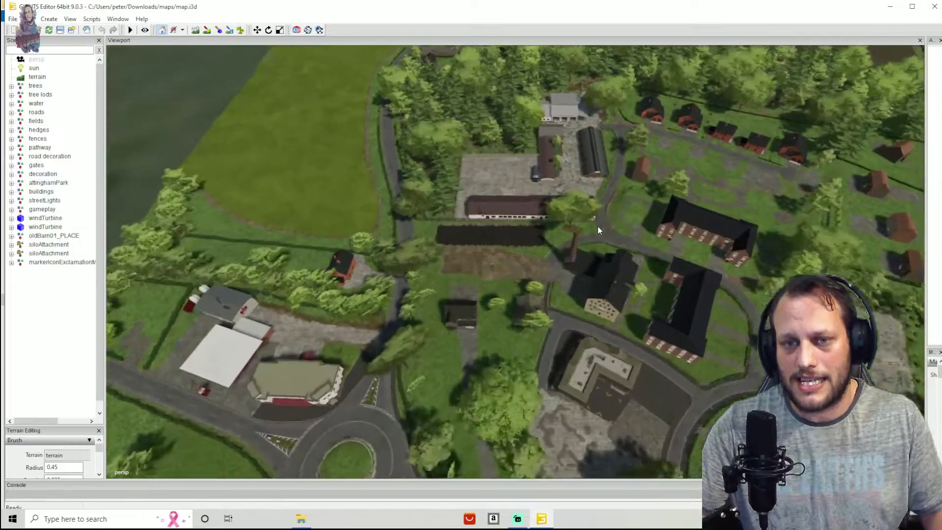
{"action": "middle_click_drag", "start_coordinate": [599, 224], "coordinate": [614, 259]}
{"action": "scroll", "coordinate": [613, 261], "scroll_direction": "down", "scroll_amount": 2}
{"action": "scroll", "coordinate": [614, 260], "scroll_direction": "up", "scroll_amount": 3}
{"action": "scroll", "coordinate": [614, 261], "scroll_direction": "up", "scroll_amount": 3}
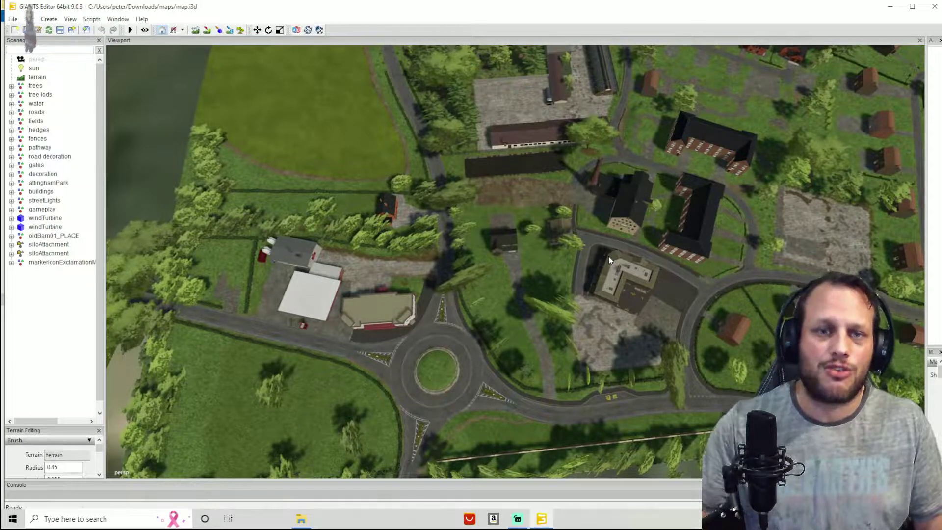
{"action": "middle_click_drag", "start_coordinate": [555, 272], "coordinate": [590, 270]}
{"action": "scroll", "coordinate": [591, 270], "scroll_direction": "up", "scroll_amount": 3}
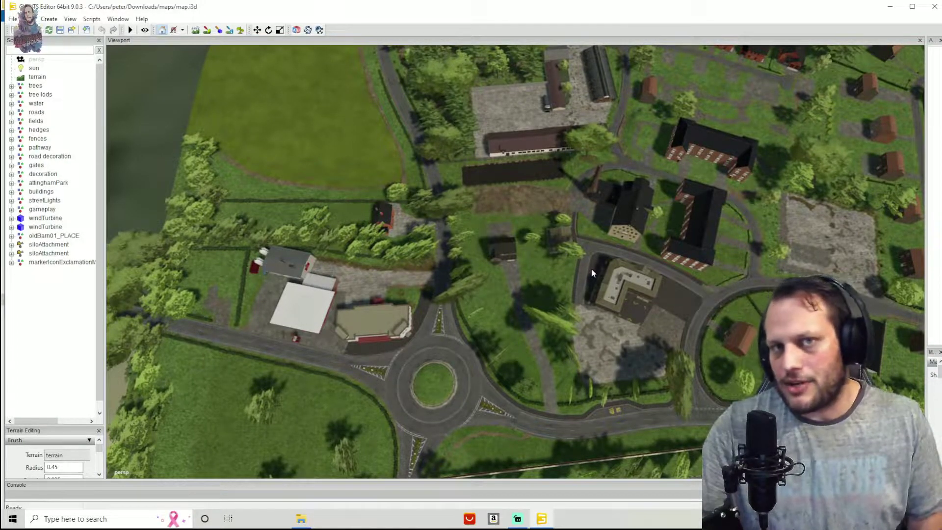
{"action": "middle_click_drag", "start_coordinate": [471, 235], "coordinate": [497, 311]}
{"action": "scroll", "coordinate": [497, 311], "scroll_direction": "up", "scroll_amount": 10}
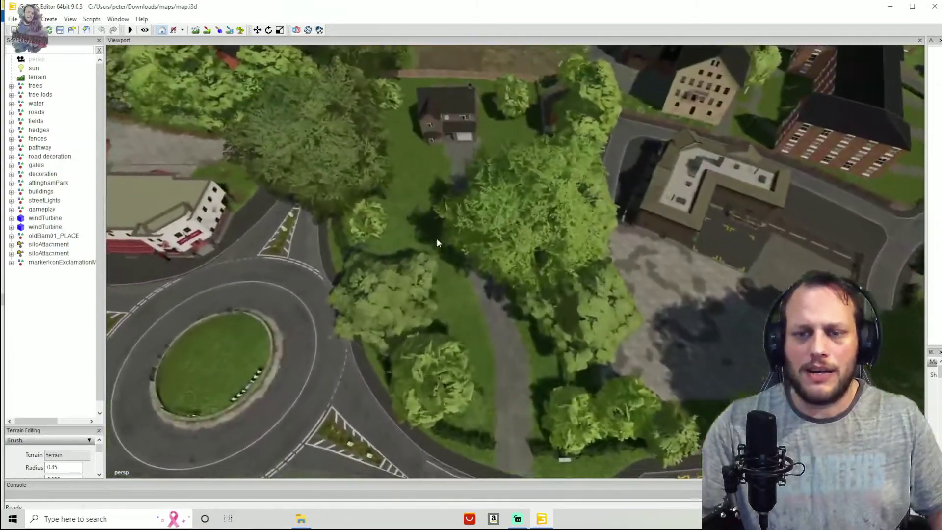
{"action": "scroll", "coordinate": [443, 235], "scroll_direction": "up", "scroll_amount": 10}
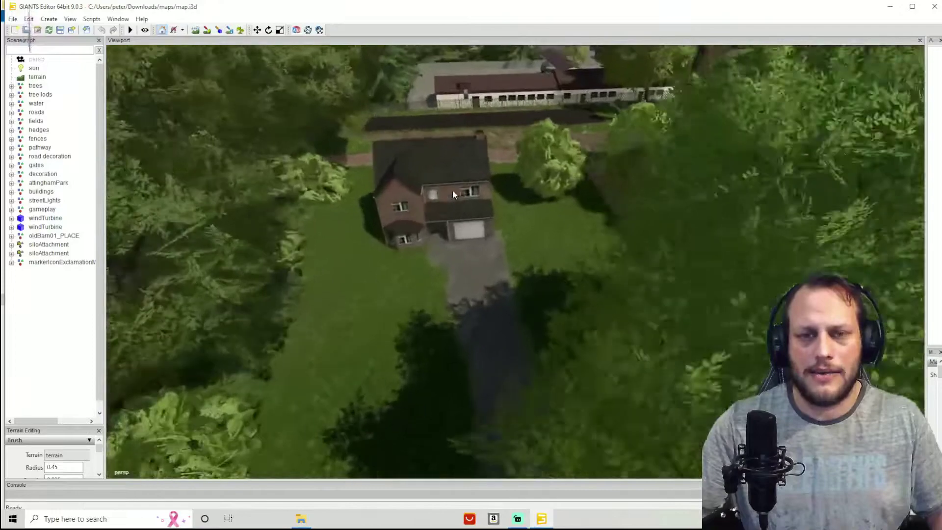
{"action": "scroll", "coordinate": [455, 185], "scroll_direction": "up", "scroll_amount": 6}
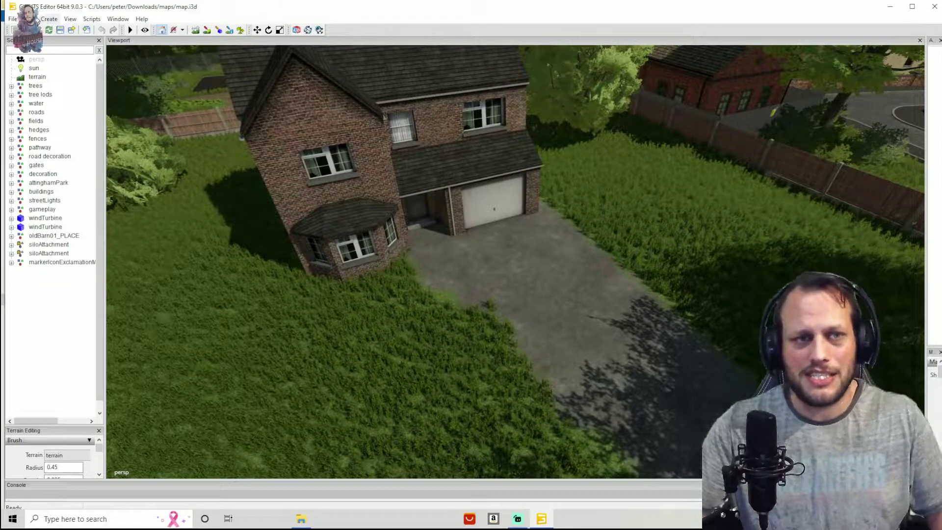
{"action": "left_click_drag", "start_coordinate": [460, 241], "coordinate": [784, 387]}
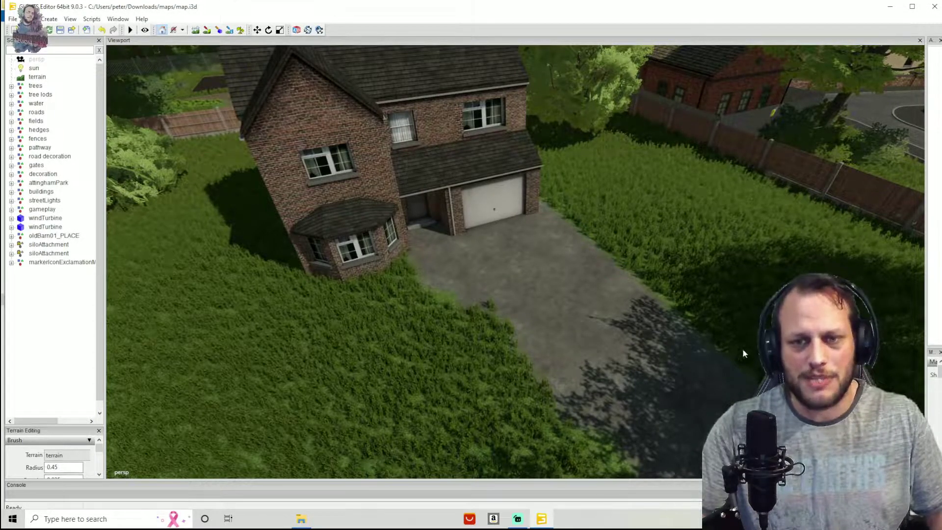
- Select the brick house with the garage to show its wireframe, and drop the selection by picking the lawn in front
{"action": "left_click", "coordinate": [557, 255]}
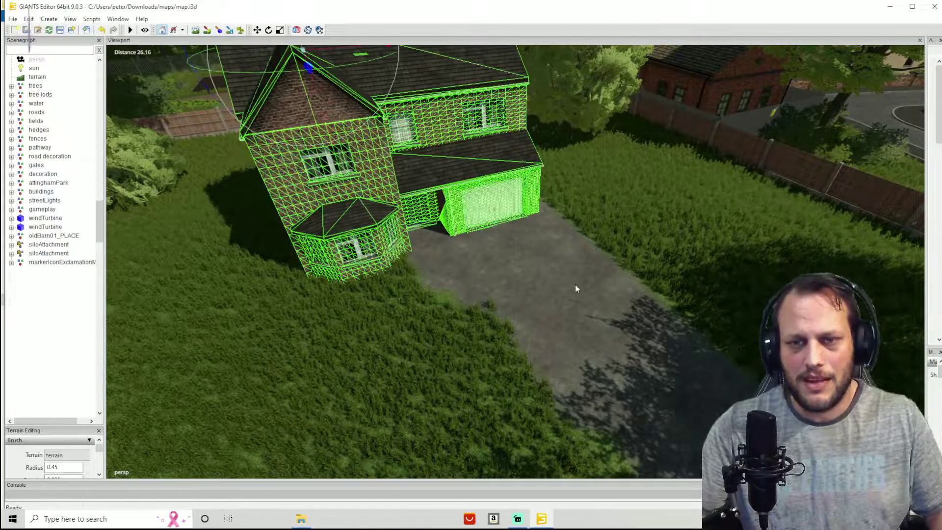
{"action": "left_click", "coordinate": [444, 255]}
{"action": "left_click_drag", "start_coordinate": [740, 373], "coordinate": [331, 286]}
{"action": "left_click_drag", "start_coordinate": [427, 363], "coordinate": [519, 228]}
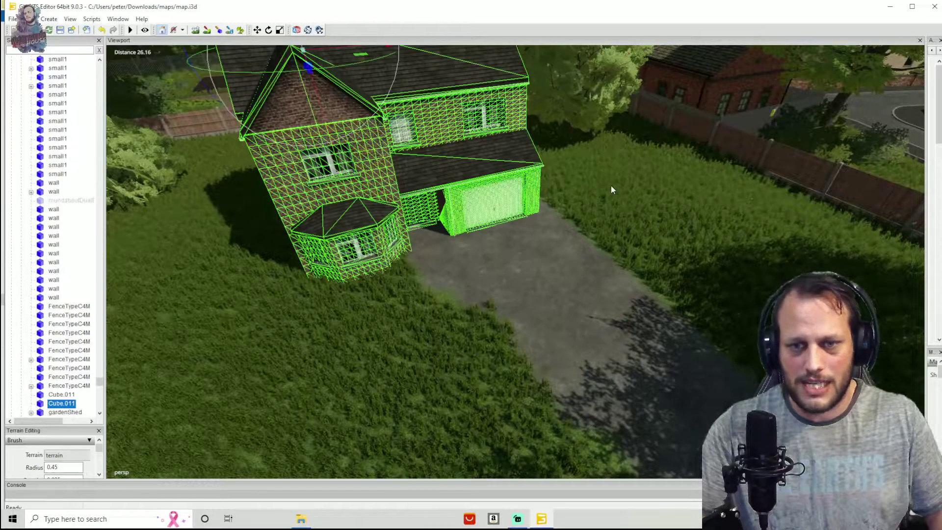
{"action": "left_click_drag", "start_coordinate": [420, 352], "coordinate": [582, 106]}
{"action": "mouse_move", "coordinate": [383, 172]}
{"action": "left_mouse_down"}
{"action": "mouse_move", "coordinate": [704, 301]}
{"action": "mouse_move", "coordinate": [672, 322]}
{"action": "left_mouse_up"}
{"action": "left_click_drag", "start_coordinate": [652, 273], "coordinate": [386, 190]}
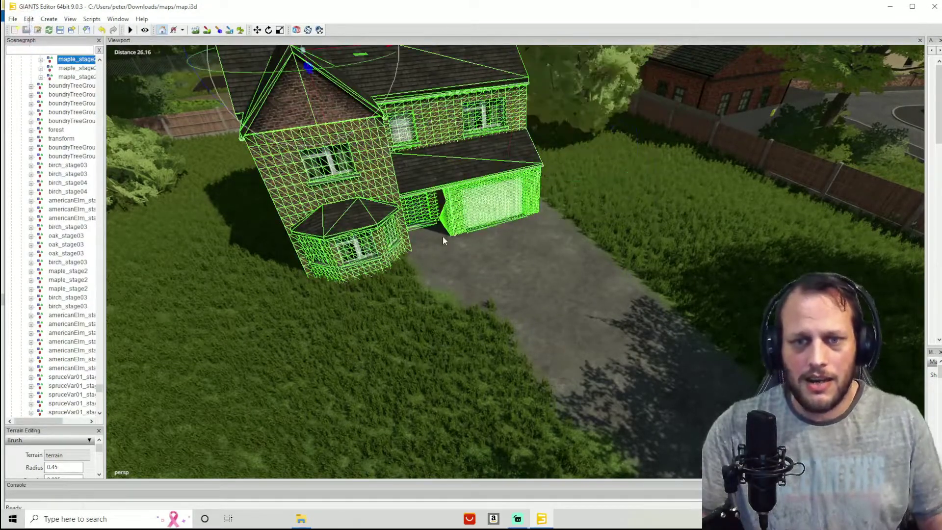
{"action": "left_click", "coordinate": [390, 330]}
{"action": "right_click_drag", "start_coordinate": [397, 324], "coordinate": [543, 332]}
{"action": "right_click_drag", "start_coordinate": [516, 292], "coordinate": [482, 274]}
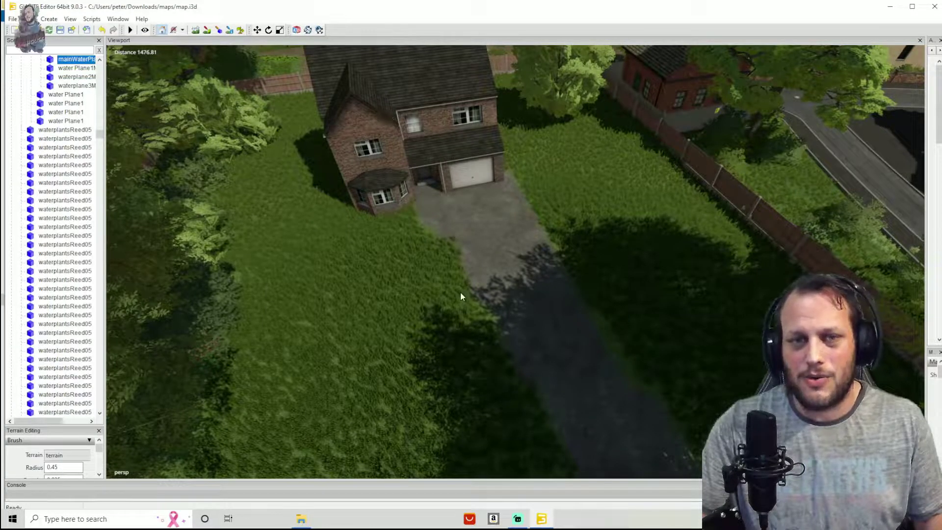
- Try deleting the brick house with the garage and undo the deletion
{"action": "scroll", "coordinate": [452, 275], "scroll_direction": "down", "scroll_amount": 2}
{"action": "left_click", "coordinate": [427, 246]}
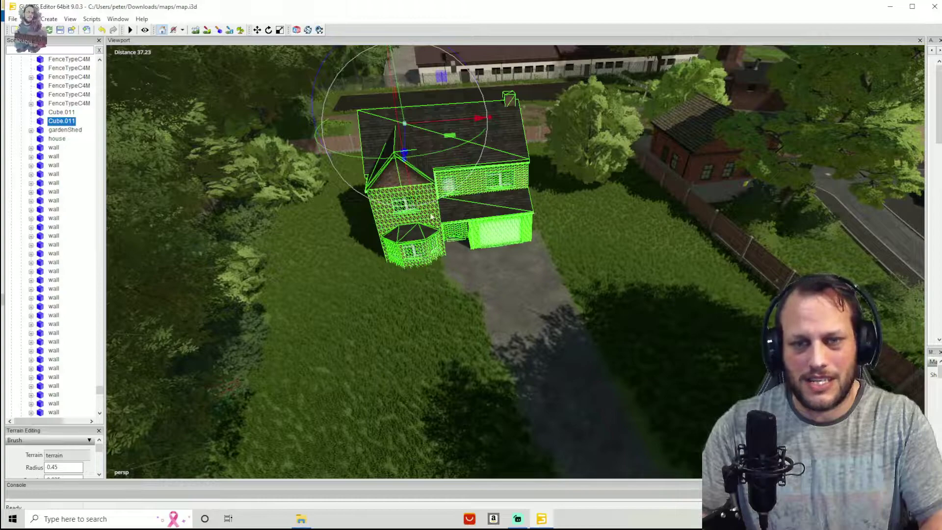
{"action": "left_click", "coordinate": [664, 326]}
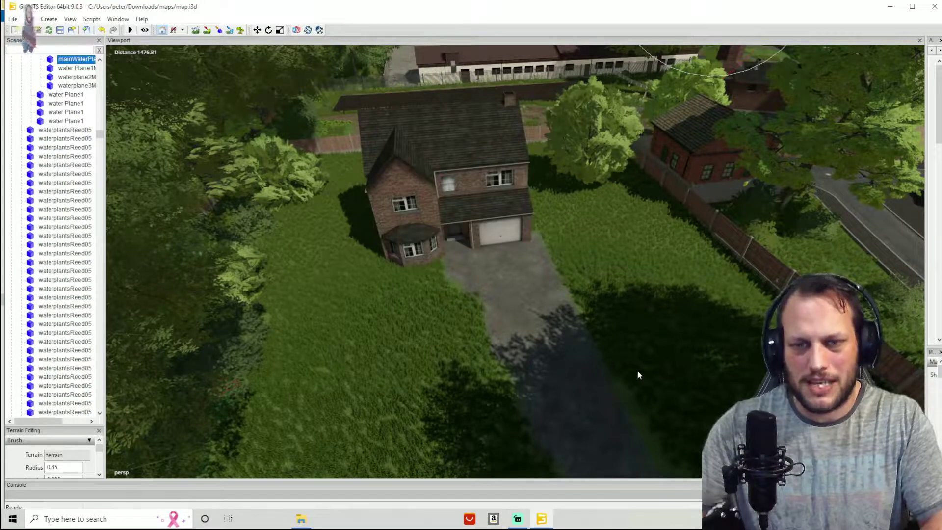
{"action": "left_click", "coordinate": [491, 215]}
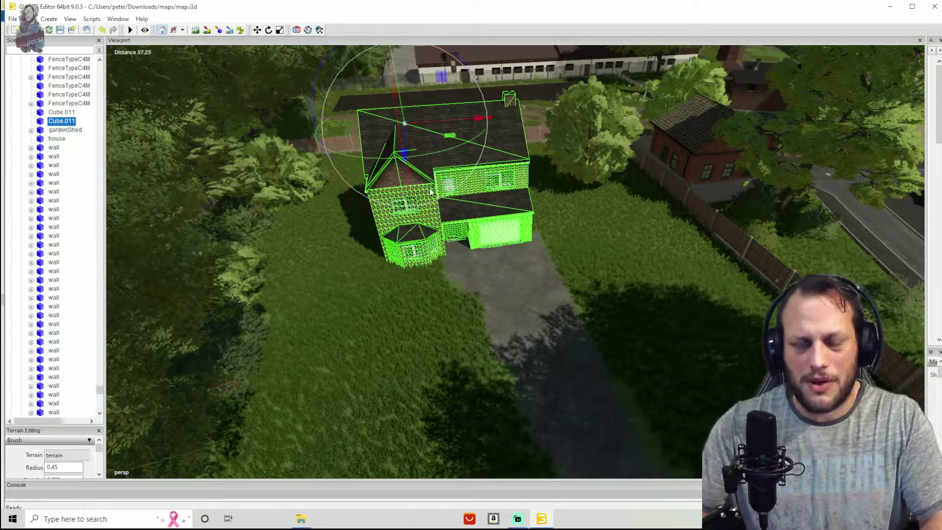
{"action": "key", "text": "Delete"}
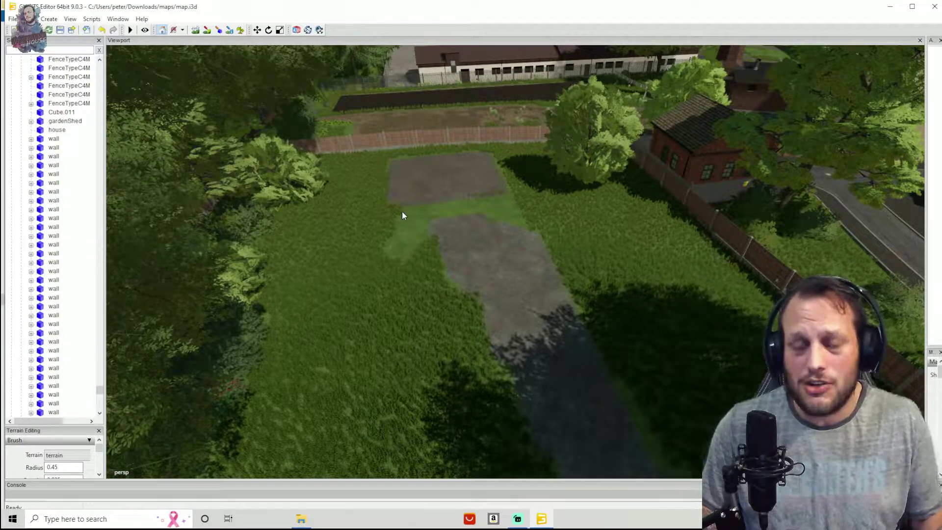
{"action": "key", "text": "ctrl+z"}
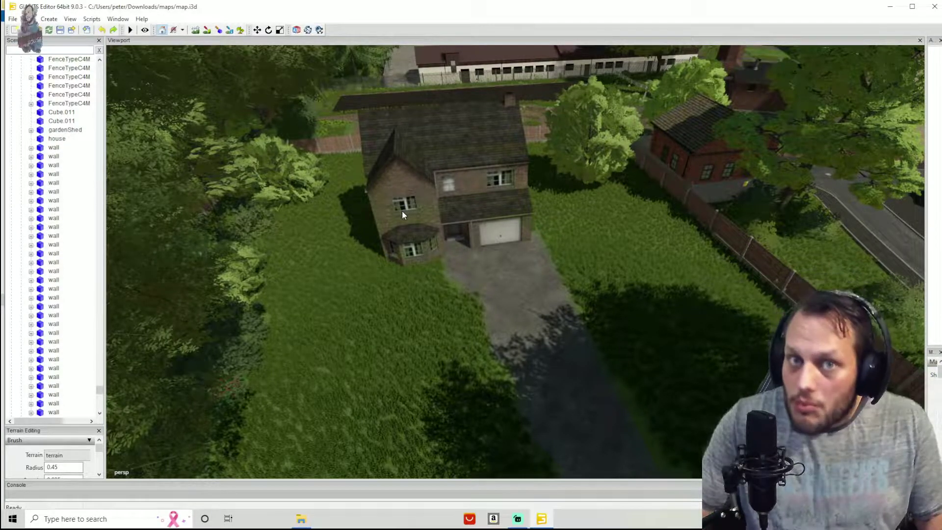
- Delete the brick house with the garage at the end of the driveway
{"action": "left_click", "coordinate": [393, 188]}
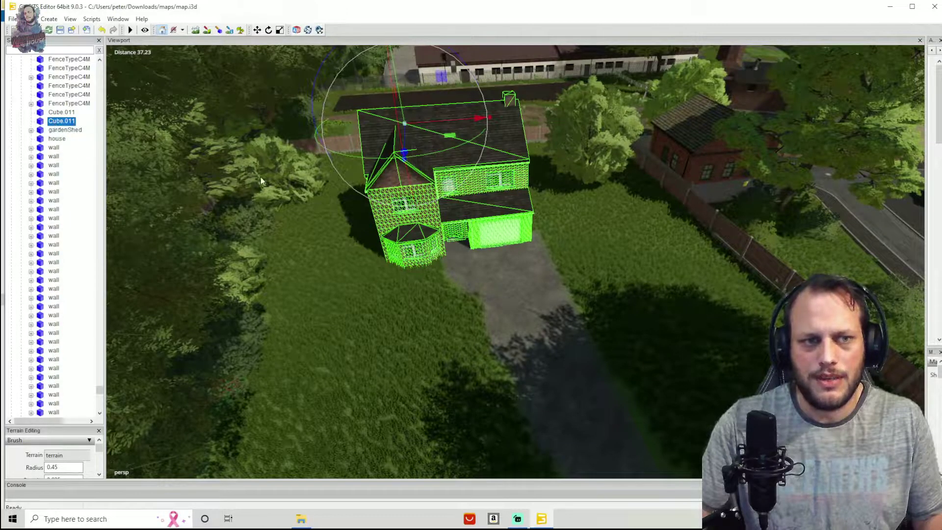
{"action": "scroll", "coordinate": [479, 284], "scroll_direction": "up", "scroll_amount": 3}
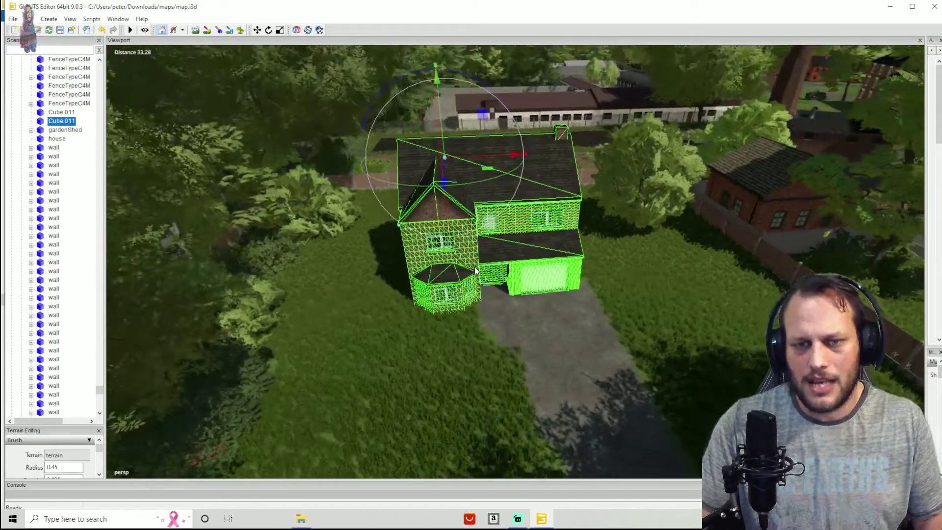
{"action": "key", "text": "Delete"}
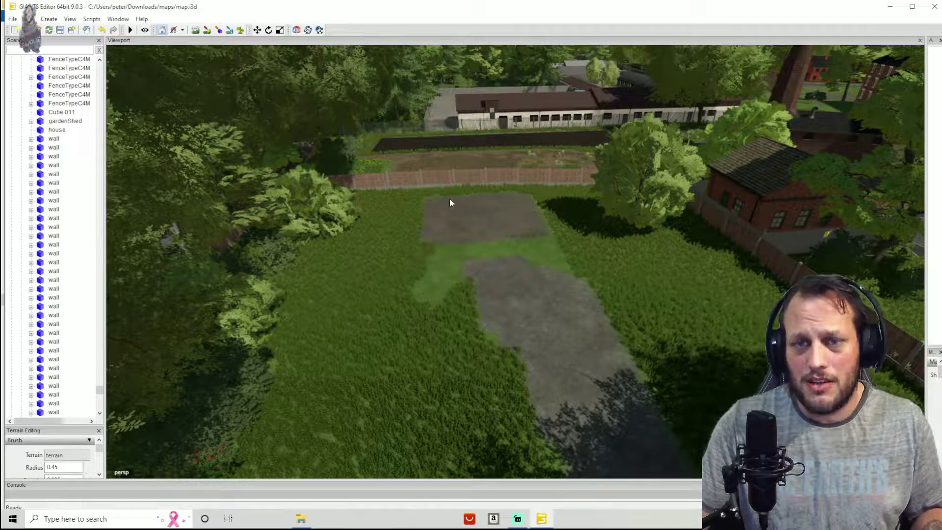
- Examine the cleared house plot, its paved ground patches, grass and back fence, from ground level and from above
{"action": "scroll", "coordinate": [445, 254], "scroll_direction": "up", "scroll_amount": 5}
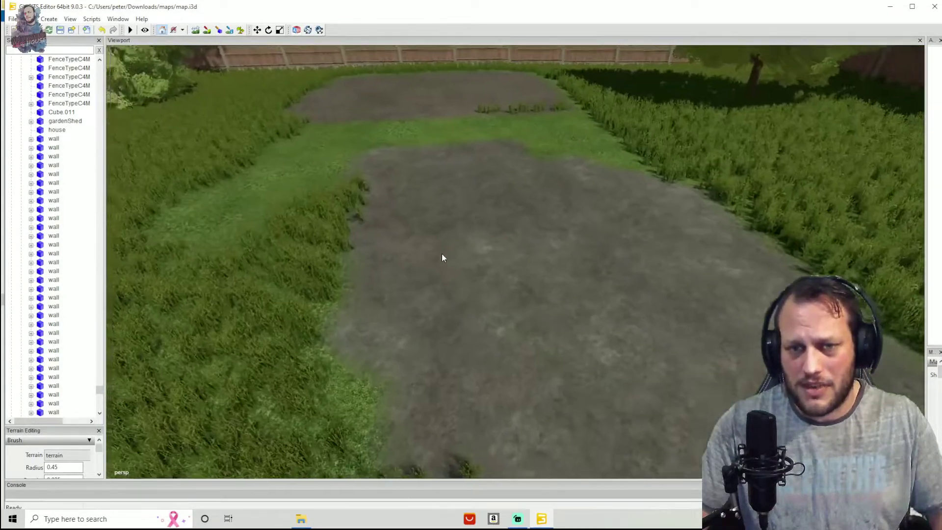
{"action": "left_click_drag", "start_coordinate": [441, 255], "coordinate": [416, 199], "text": "alt"}
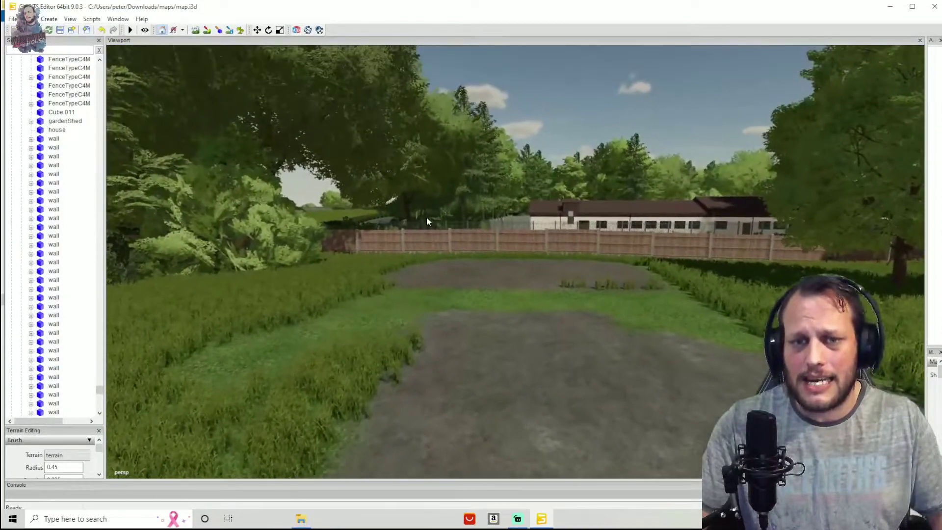
{"action": "left_click_drag", "start_coordinate": [507, 335], "coordinate": [498, 328], "text": "alt"}
{"action": "scroll", "coordinate": [498, 329], "scroll_direction": "up", "scroll_amount": 4}
{"action": "scroll", "coordinate": [499, 329], "scroll_direction": "up", "scroll_amount": 5}
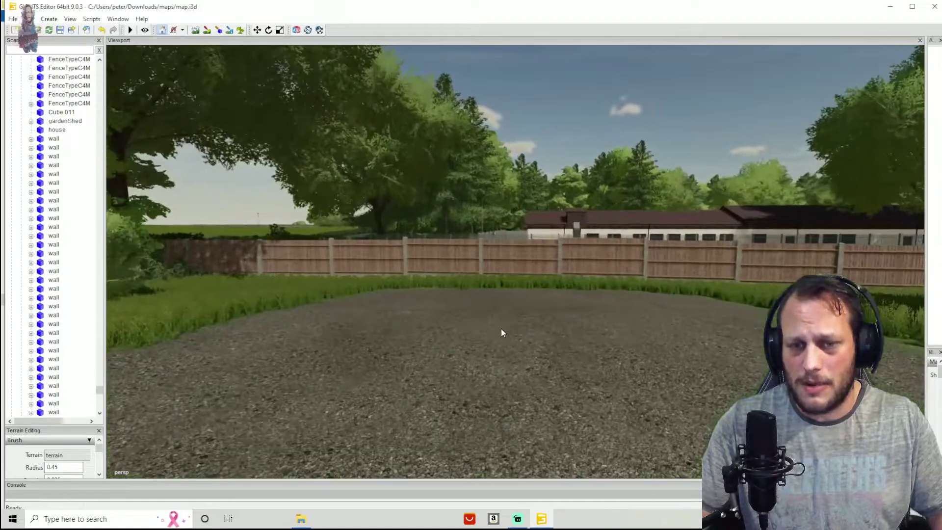
{"action": "left_click_drag", "start_coordinate": [502, 329], "coordinate": [507, 376], "text": "alt"}
{"action": "scroll", "coordinate": [506, 376], "scroll_direction": "down", "scroll_amount": 2}
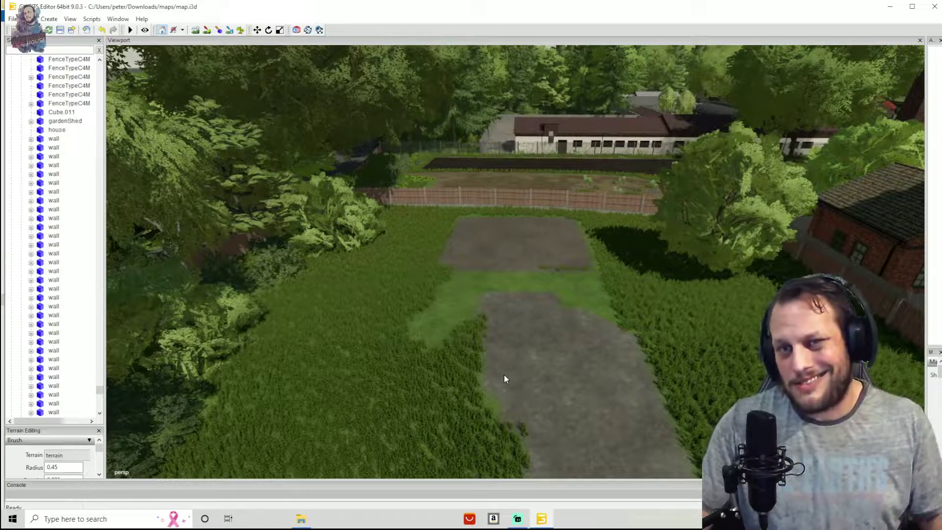
{"action": "scroll", "coordinate": [492, 361], "scroll_direction": "down", "scroll_amount": 3}
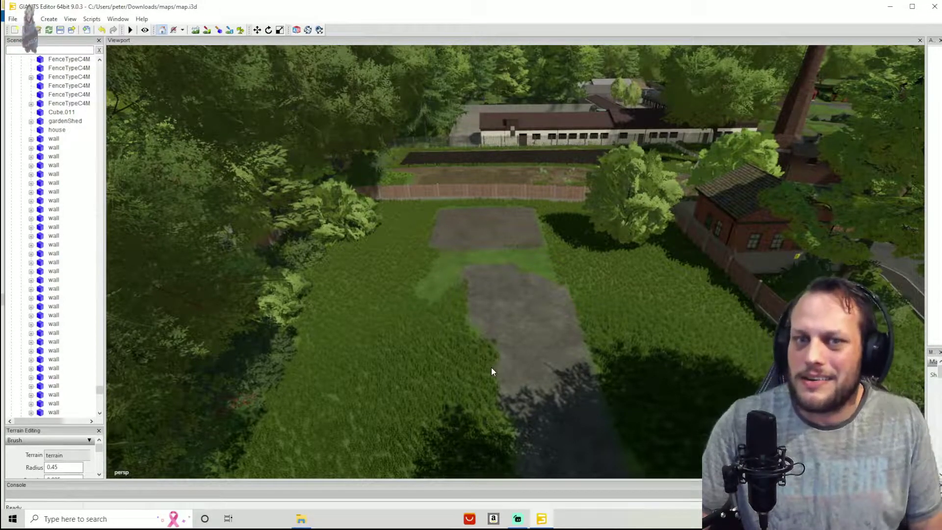
- Restore the deleted brick house with the garage on its plot at the end of the driveway
{"action": "key", "text": "ctrl+v"}
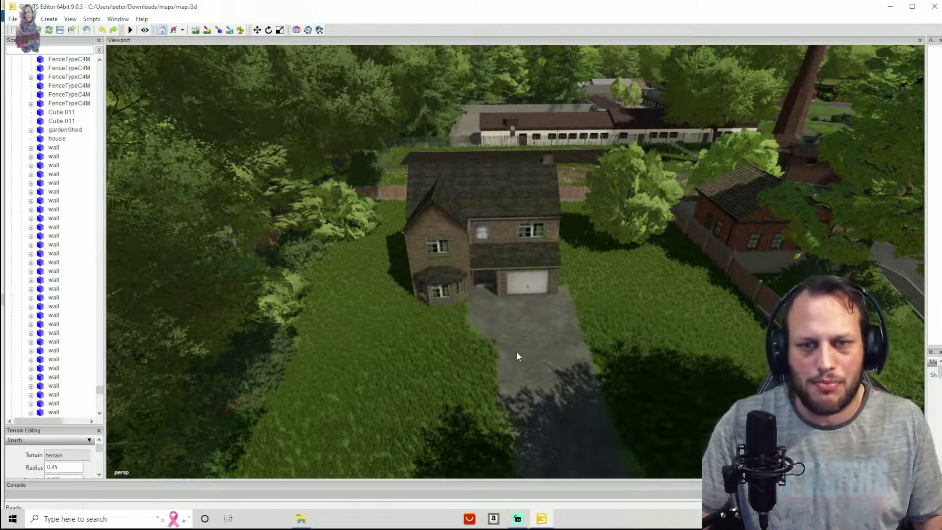
{"action": "mouse_move", "coordinate": [492, 317]}
{"action": "right_mouse_down"}
{"action": "mouse_move", "coordinate": [473, 382]}
{"action": "mouse_move", "coordinate": [510, 321]}
{"action": "right_mouse_up"}
{"action": "scroll", "coordinate": [511, 318], "scroll_direction": "down", "scroll_amount": 5}
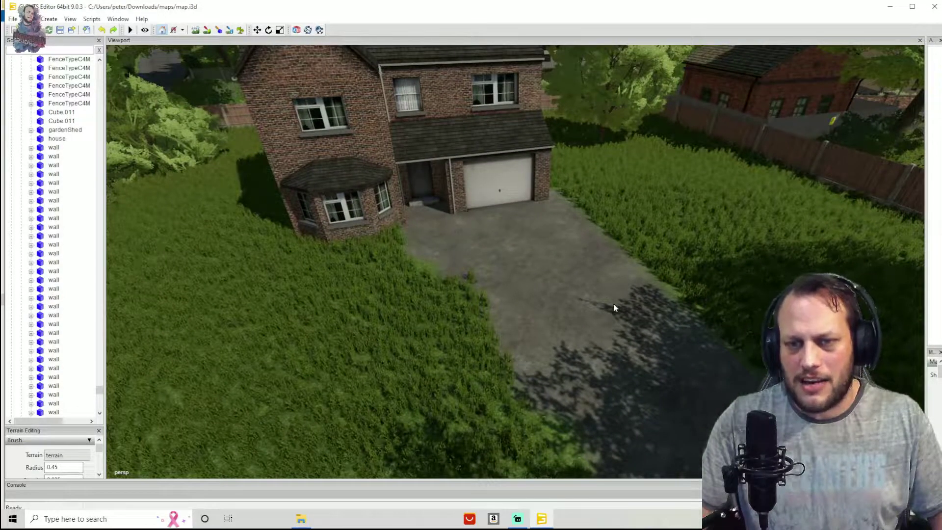
{"action": "left_click", "coordinate": [555, 188]}
- Try box-selecting the trees and buildings around the brick house, and drop the selection by picking the ground beside the driveway
{"action": "right_click_drag", "start_coordinate": [630, 306], "coordinate": [567, 290]}
{"action": "scroll", "coordinate": [606, 322], "scroll_direction": "down", "scroll_amount": 5}
{"action": "scroll", "coordinate": [567, 290], "scroll_direction": "down", "scroll_amount": 3}
{"action": "left_click_drag", "start_coordinate": [293, 140], "coordinate": [781, 409]}
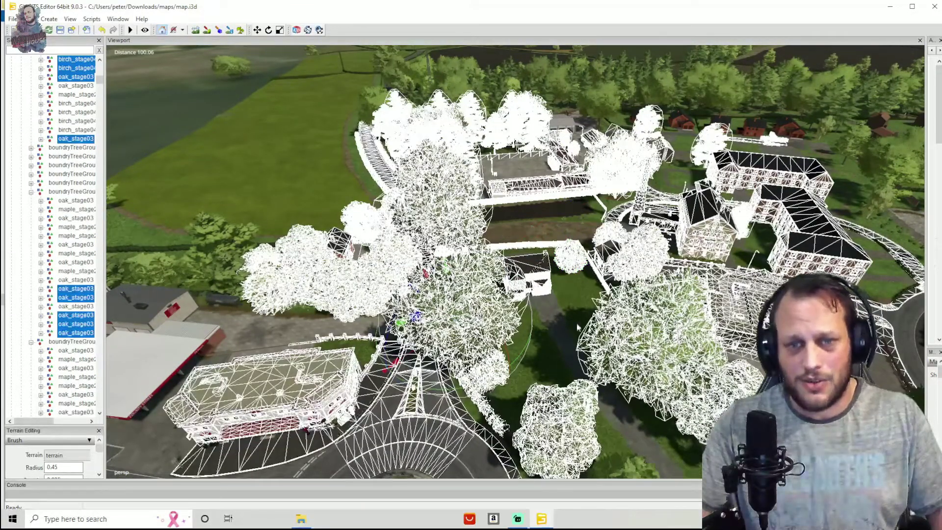
{"action": "left_click", "coordinate": [543, 331]}
{"action": "left_click_drag", "start_coordinate": [525, 298], "coordinate": [557, 328]}
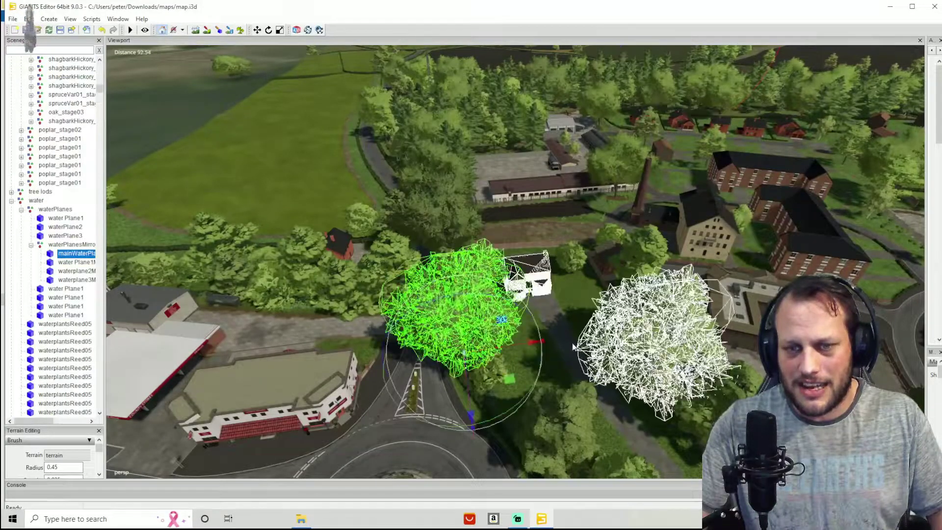
{"action": "key", "text": "ctrl+z"}
{"action": "key", "text": "ctrl+z"}
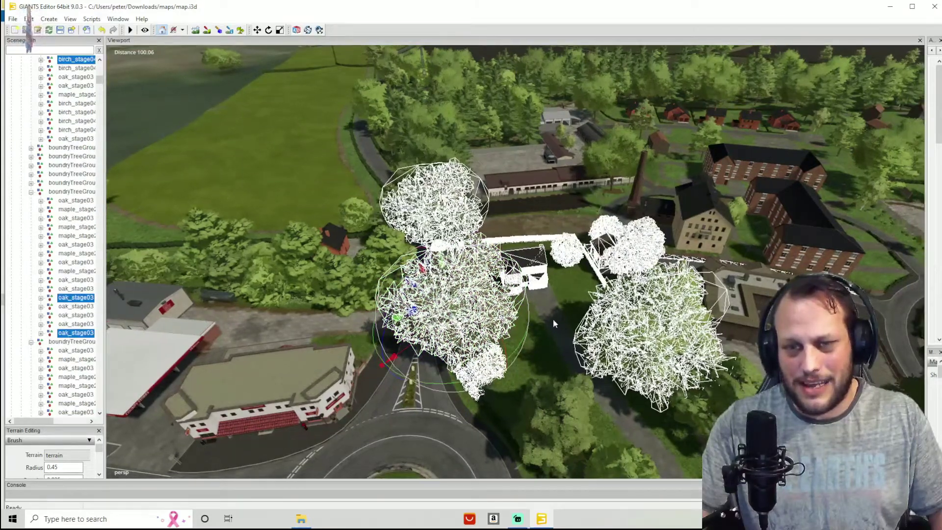
{"action": "left_click", "coordinate": [550, 326]}
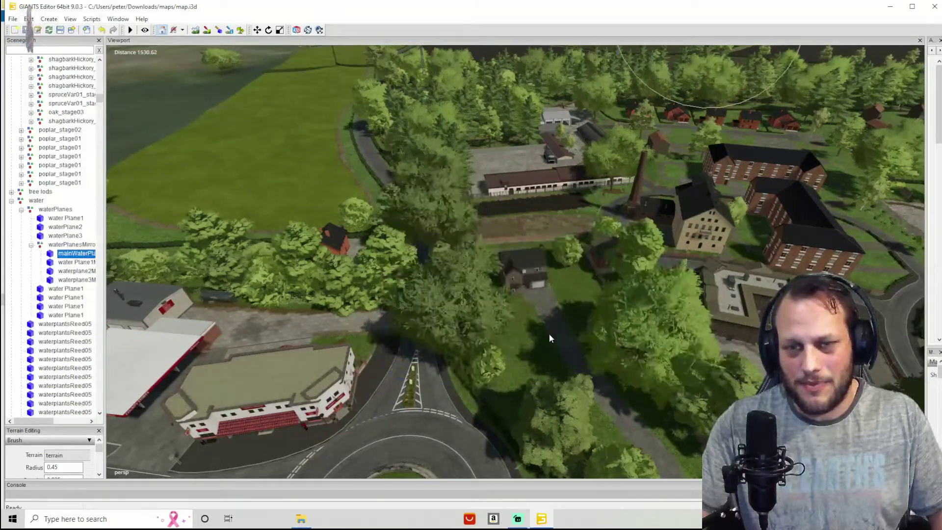
{"action": "scroll", "coordinate": [570, 337], "scroll_direction": "up", "scroll_amount": 10}
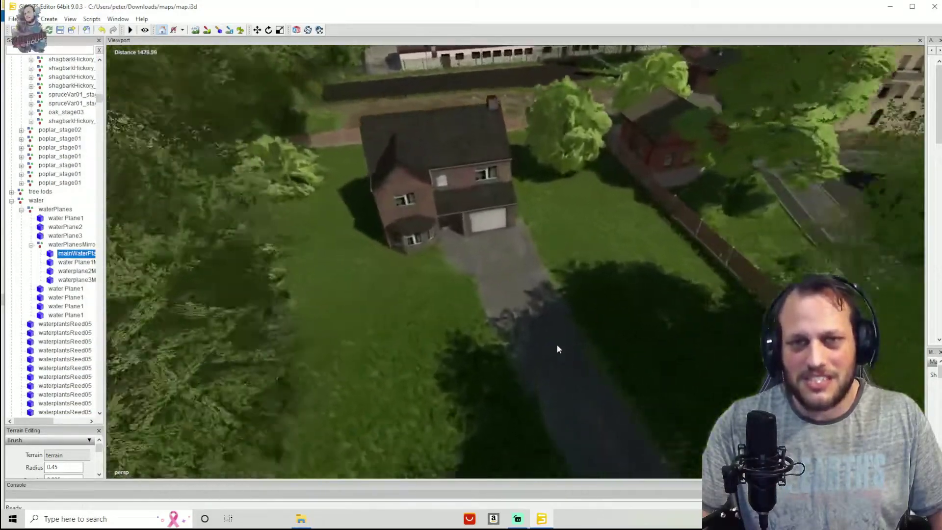
{"action": "scroll", "coordinate": [557, 345], "scroll_direction": "up", "scroll_amount": 5}
{"action": "left_click_drag", "start_coordinate": [617, 359], "coordinate": [448, 240]}
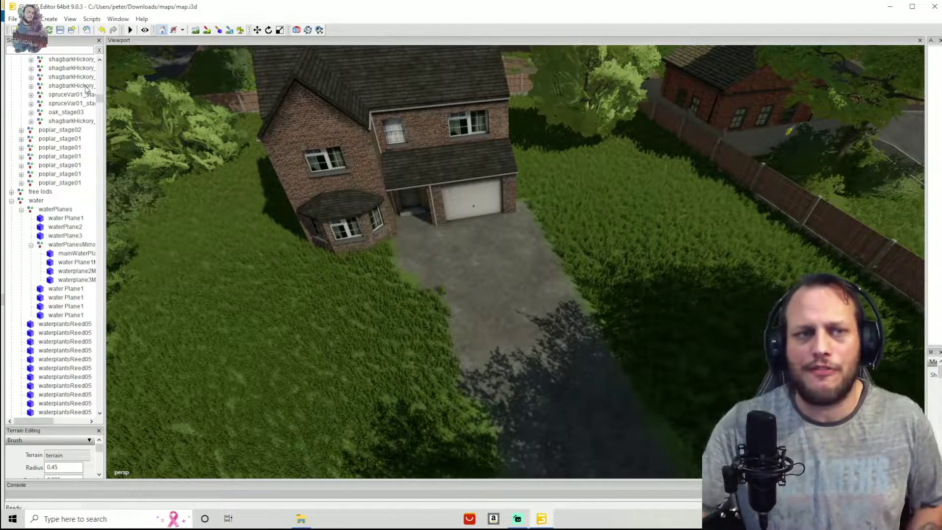
- Collapse the trees, water, roads, hedges and fences groups in the scenegraph
{"action": "left_click_drag", "start_coordinate": [98, 96], "coordinate": [99, 66]}
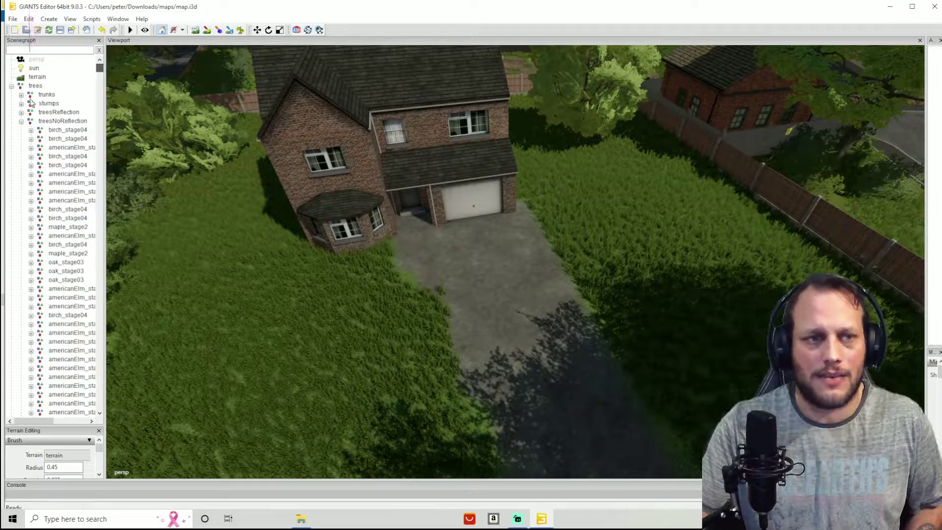
{"action": "left_click", "coordinate": [11, 86]}
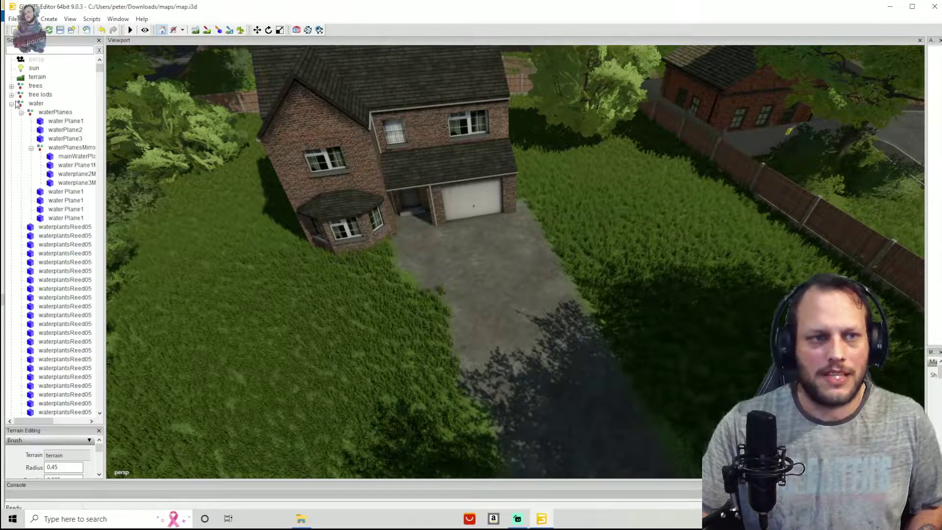
{"action": "left_click", "coordinate": [12, 104]}
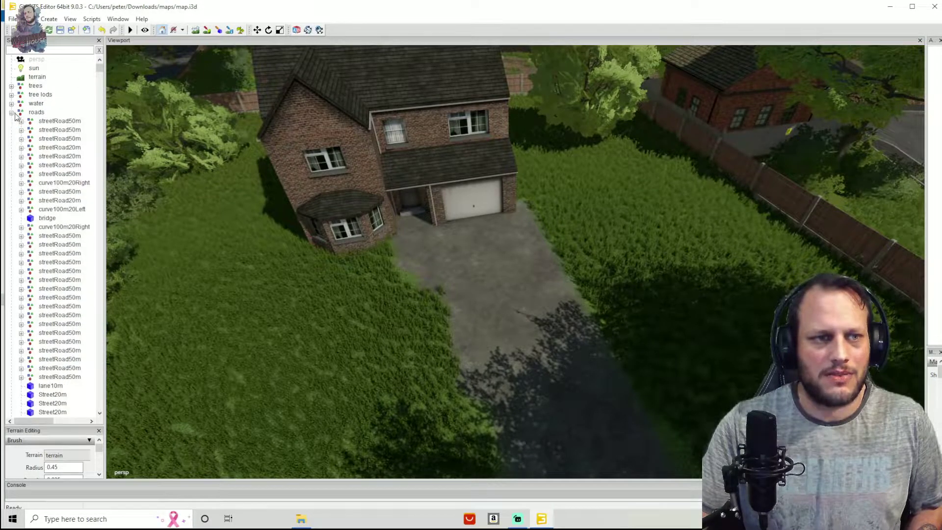
{"action": "left_click", "coordinate": [12, 113]}
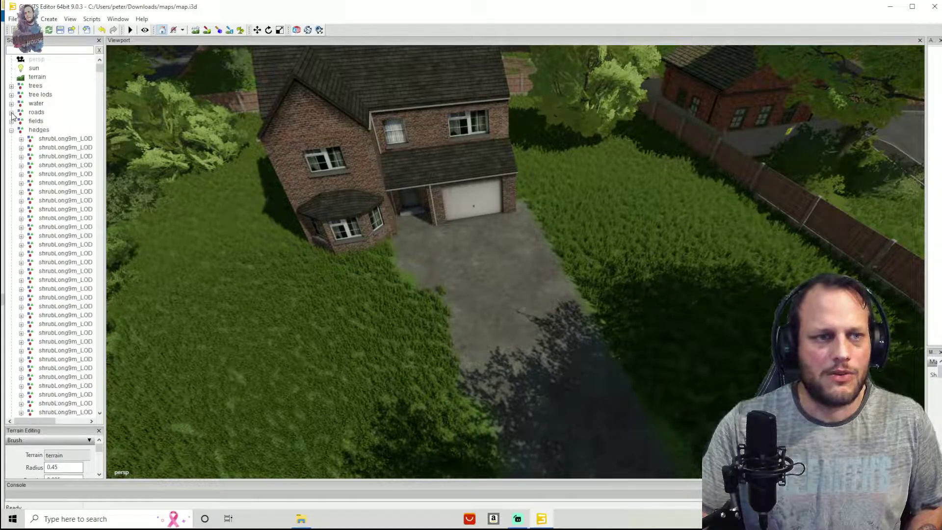
{"action": "left_click", "coordinate": [12, 130]}
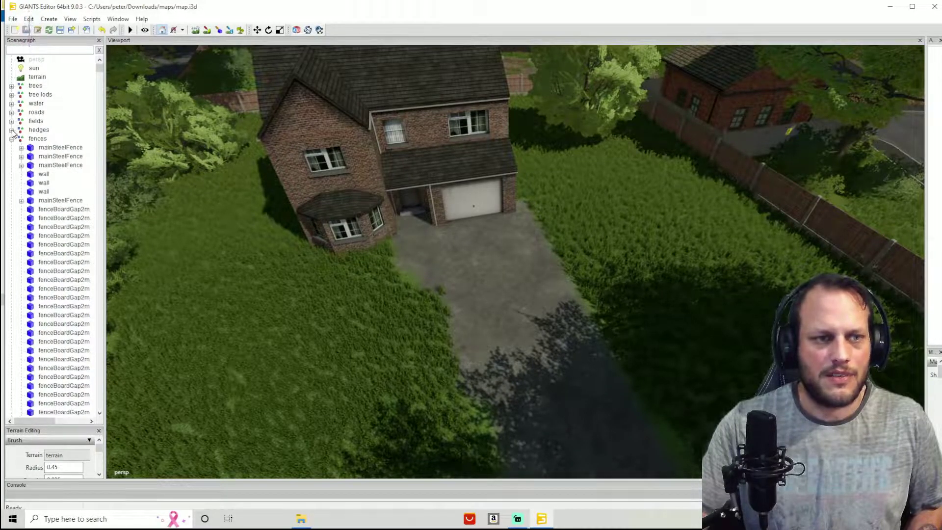
{"action": "left_click", "coordinate": [12, 139]}
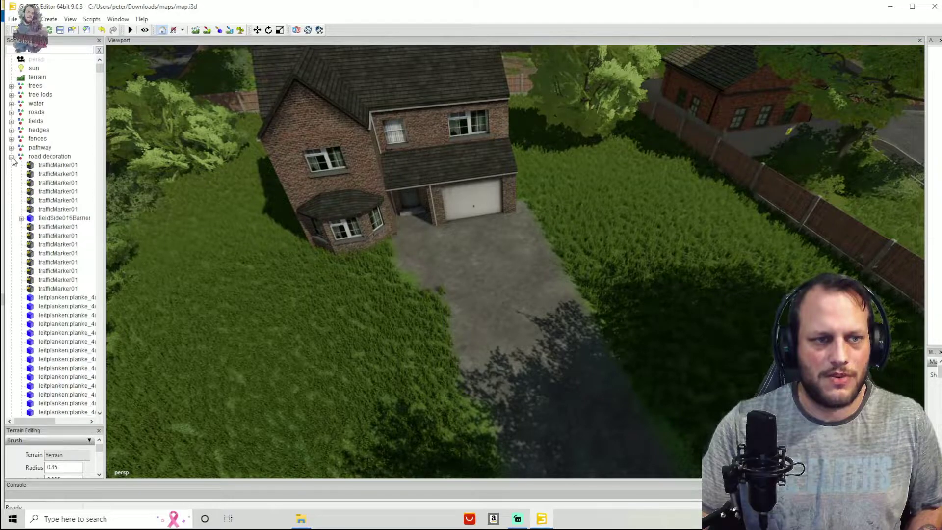
- Collapse the road decoration, gates, decoration, buildings, streetLights and gameplay groups in the scenegraph
{"action": "left_click", "coordinate": [11, 157]}
{"action": "left_click", "coordinate": [12, 166]}
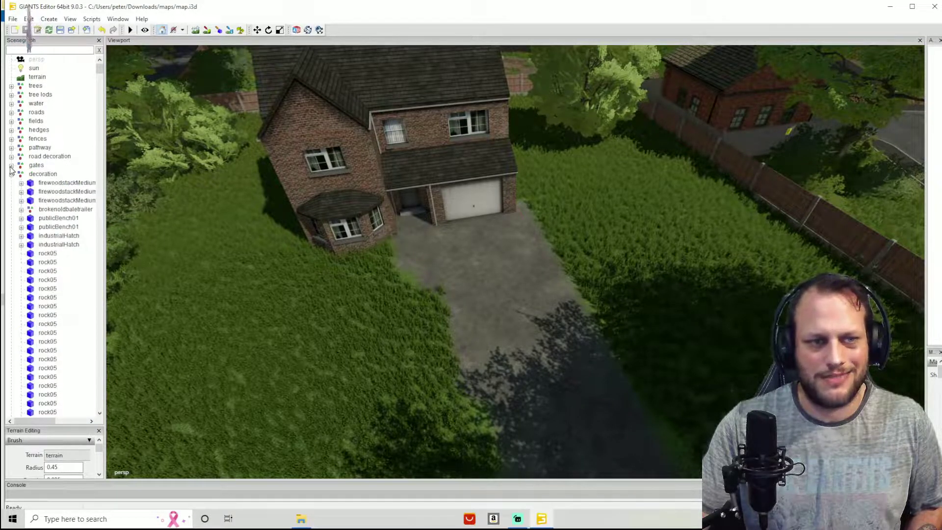
{"action": "left_click", "coordinate": [11, 175]}
{"action": "left_click", "coordinate": [11, 192]}
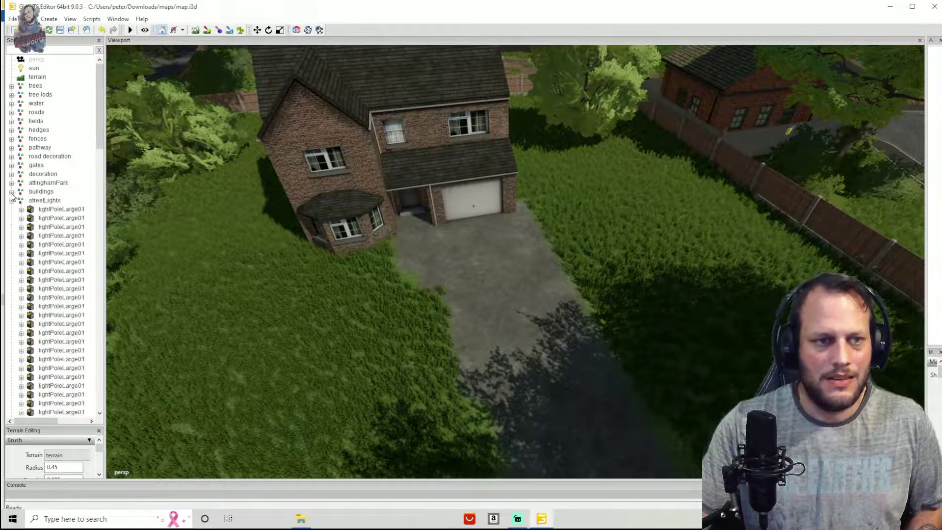
{"action": "left_click", "coordinate": [11, 201]}
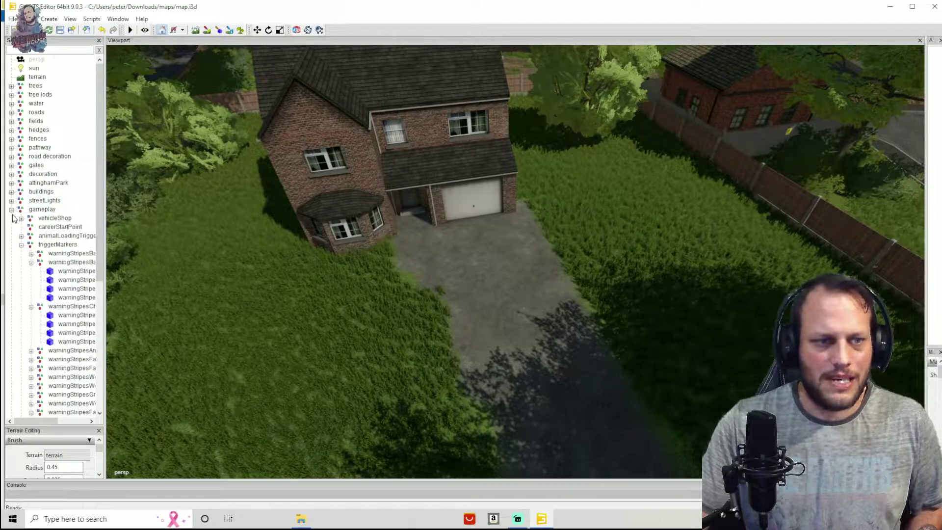
{"action": "left_click", "coordinate": [11, 211]}
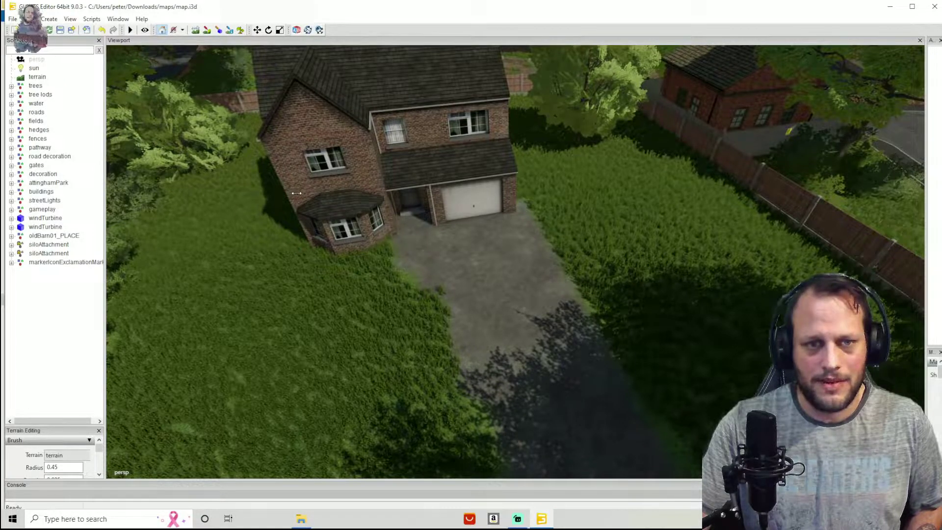
- Widen the scenegraph enough to show the full object names beside the view of the house
{"action": "left_click_drag", "start_coordinate": [297, 192], "coordinate": [295, 248]}
{"action": "right_click_drag", "start_coordinate": [582, 379], "coordinate": [553, 299]}
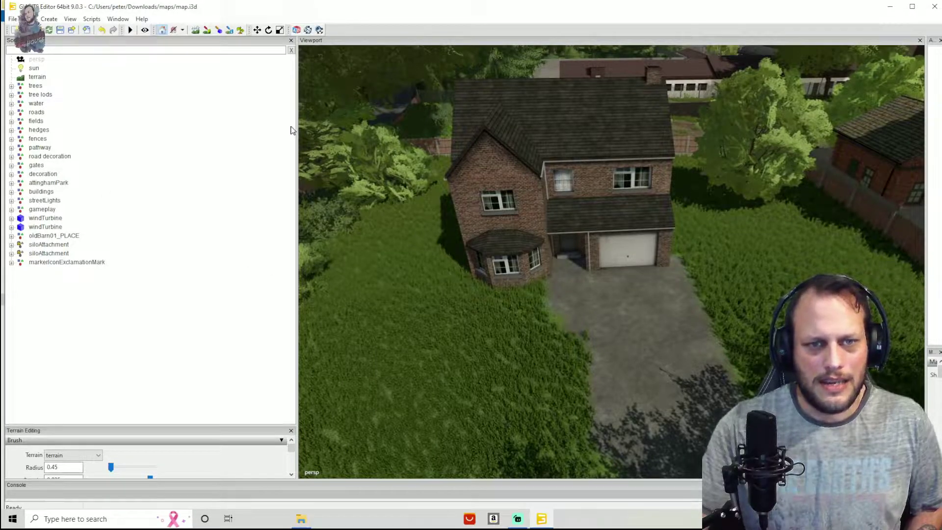
{"action": "left_click_drag", "start_coordinate": [294, 127], "coordinate": [224, 130]}
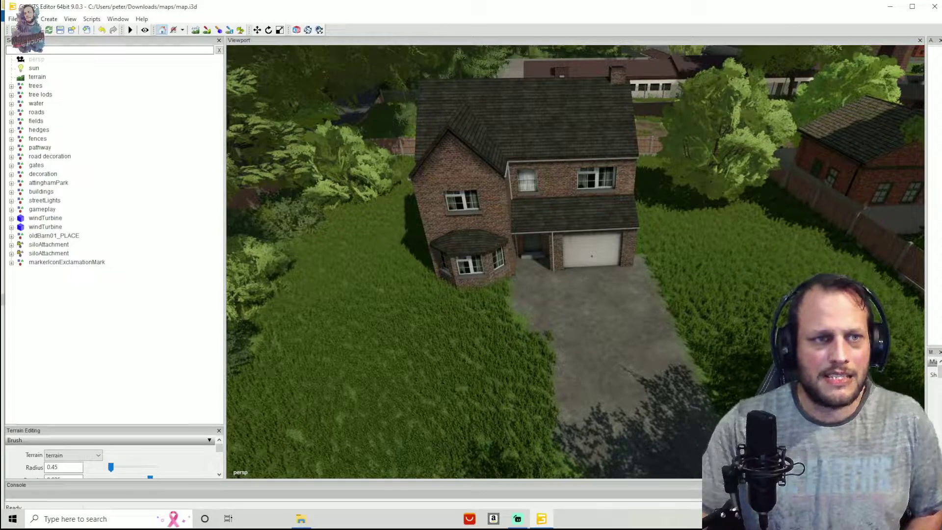
- Select persp, sun, terrain, trees and tree lods in turn to examine what each covers around the house
{"action": "left_click", "coordinate": [41, 61]}
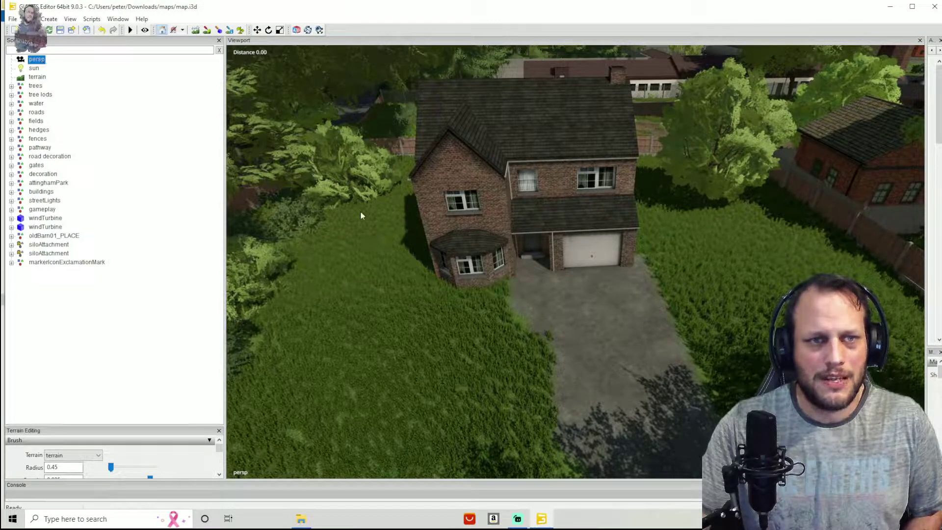
{"action": "left_click", "coordinate": [35, 69]}
{"action": "left_click", "coordinate": [39, 78]}
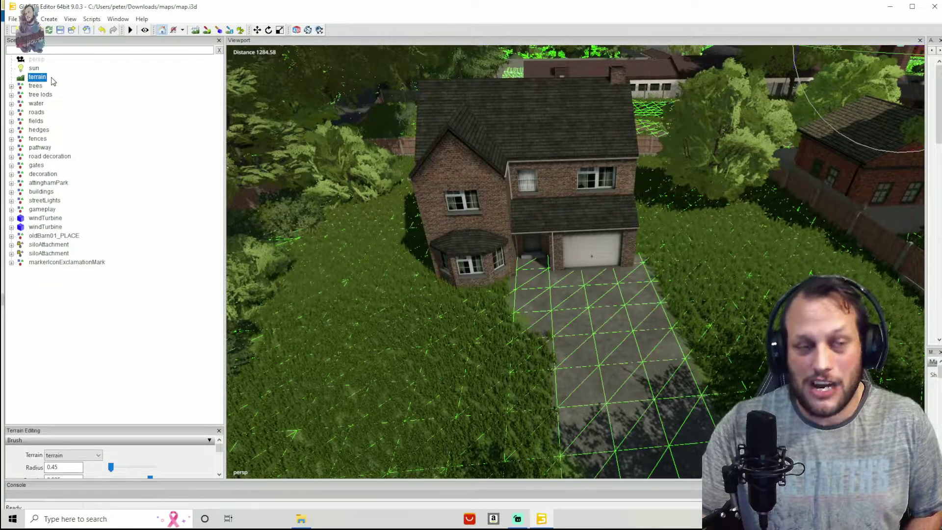
{"action": "left_click", "coordinate": [35, 86]}
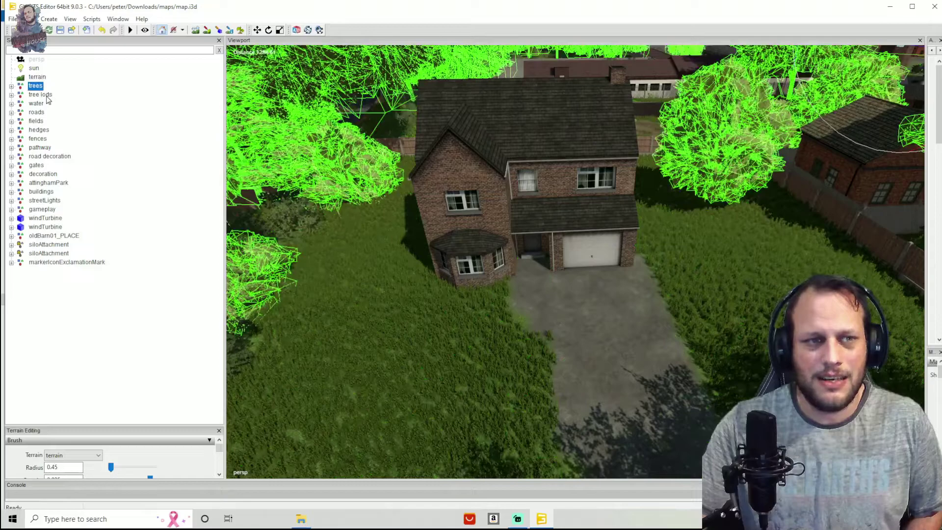
{"action": "left_click", "coordinate": [44, 95]}
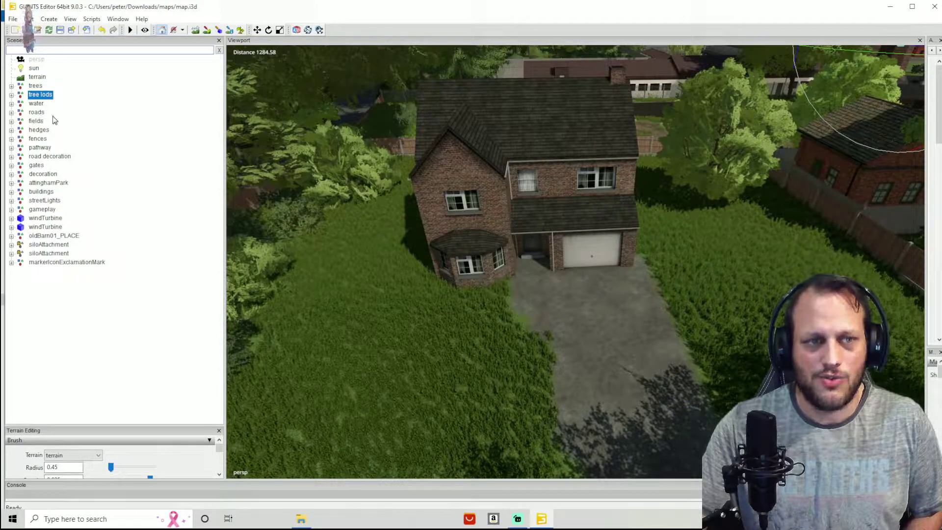
- Select the groups from fields through fences, pathway and road decoration to attinghamPark in turn to examine what each highlights
{"action": "left_click", "coordinate": [37, 121]}
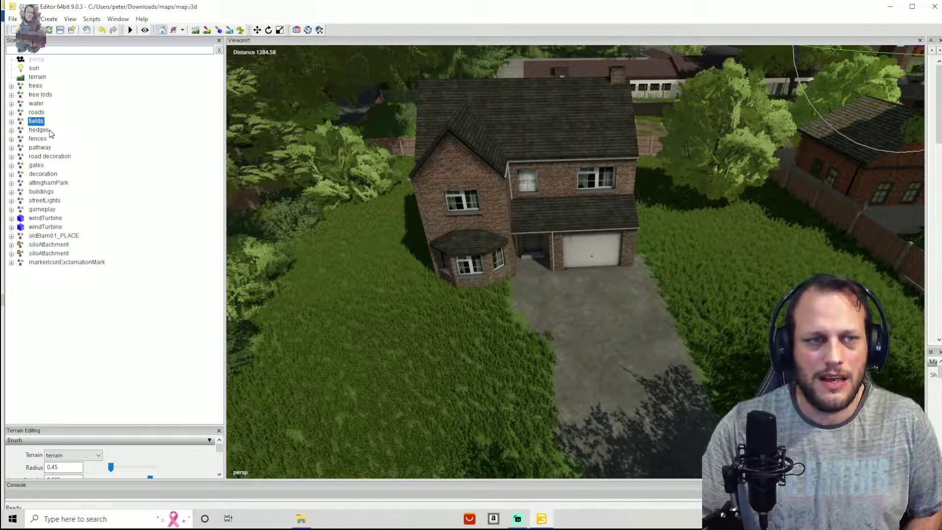
{"action": "left_click", "coordinate": [49, 130]}
{"action": "left_click", "coordinate": [53, 140]}
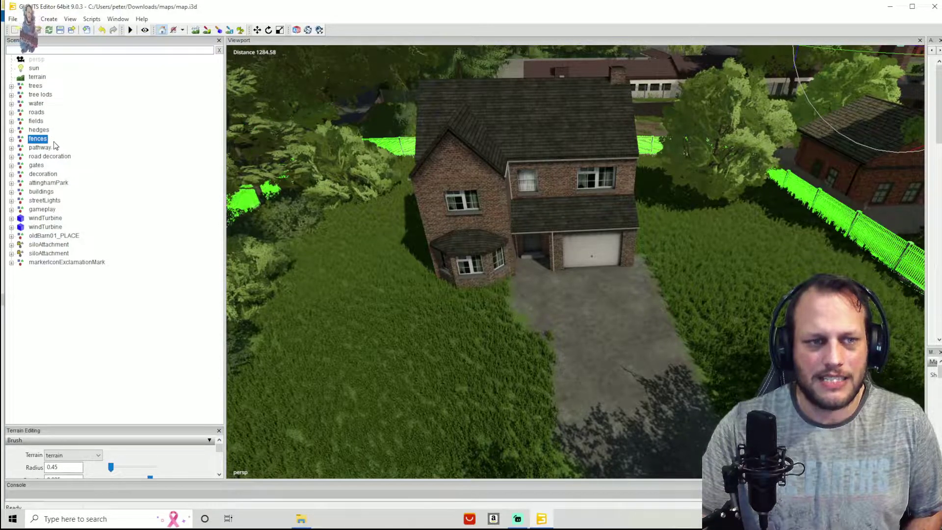
{"action": "left_click", "coordinate": [58, 148]}
{"action": "left_click", "coordinate": [59, 157]}
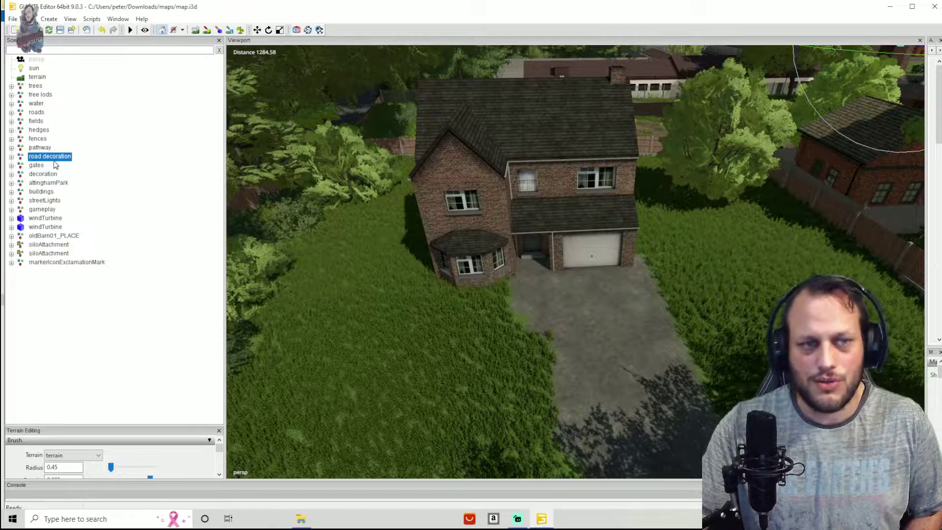
{"action": "left_click", "coordinate": [48, 169]}
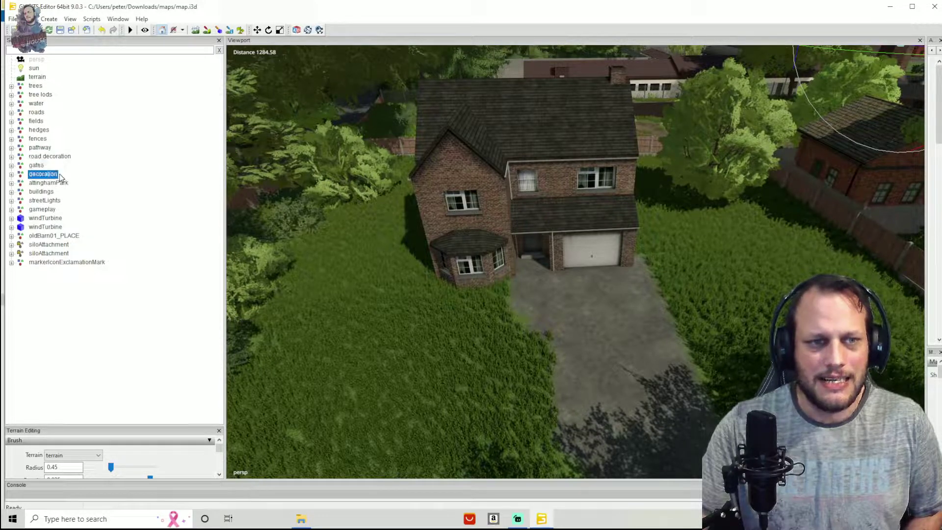
{"action": "left_click", "coordinate": [68, 183]}
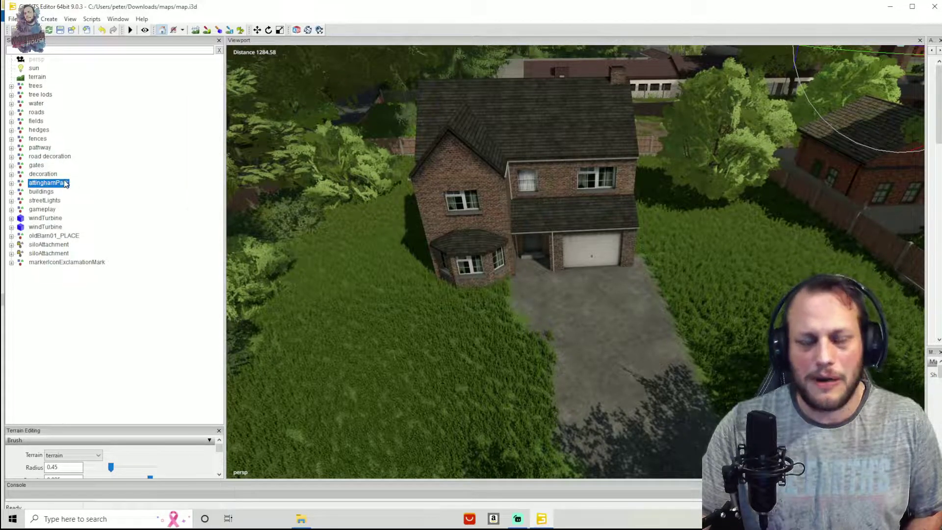
- Alternate the selection between the buildings and streetLights groups to compare their wireframes around the house and the chimney
{"action": "left_click", "coordinate": [49, 192]}
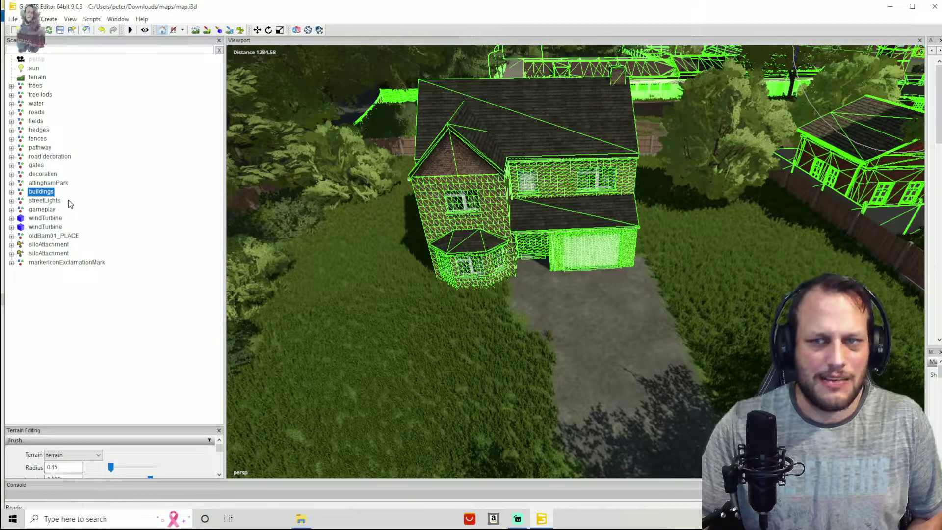
{"action": "left_click", "coordinate": [64, 199]}
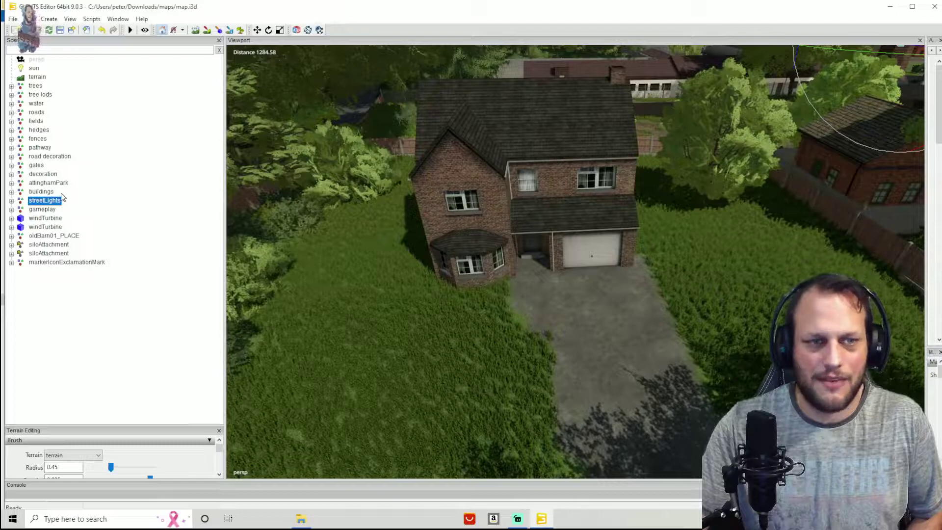
{"action": "left_click", "coordinate": [49, 192]}
{"action": "right_click_drag", "start_coordinate": [417, 255], "coordinate": [255, 231]}
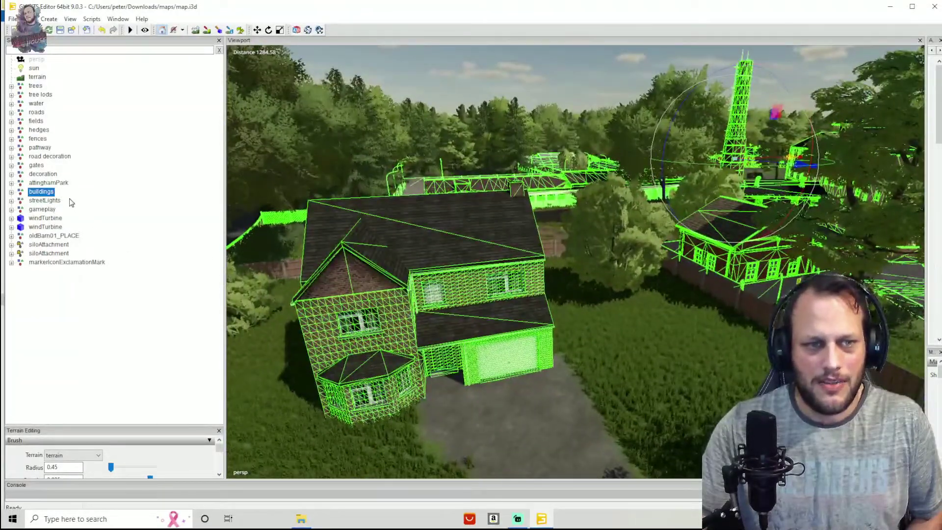
{"action": "left_click", "coordinate": [69, 201]}
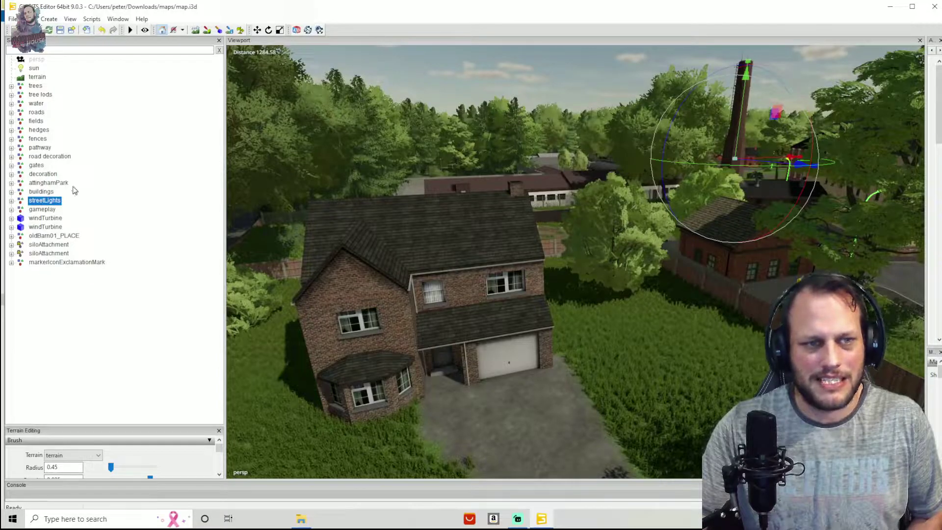
{"action": "right_click_drag", "start_coordinate": [374, 266], "coordinate": [231, 245]}
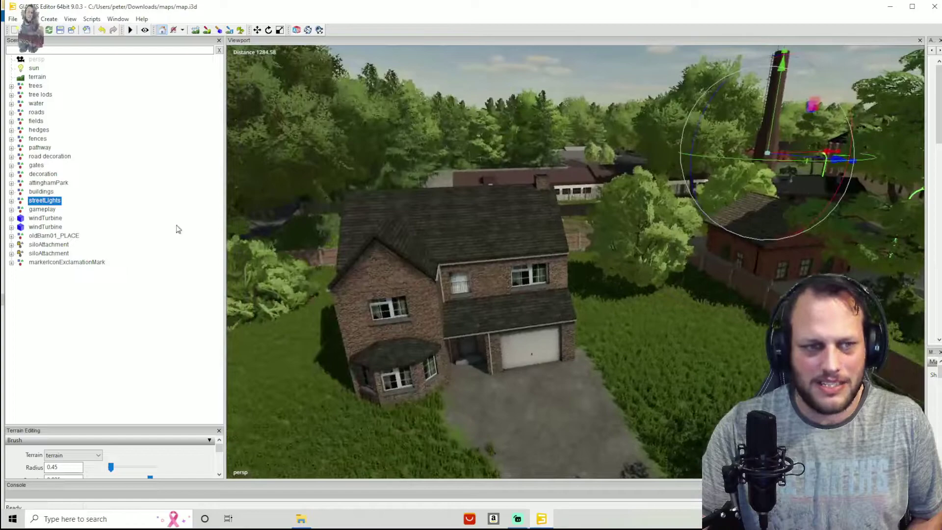
- Select the two windTurbine objects in turn and clear the selection
{"action": "left_click", "coordinate": [73, 218]}
{"action": "left_click", "coordinate": [73, 227]}
{"action": "left_click", "coordinate": [92, 239]}
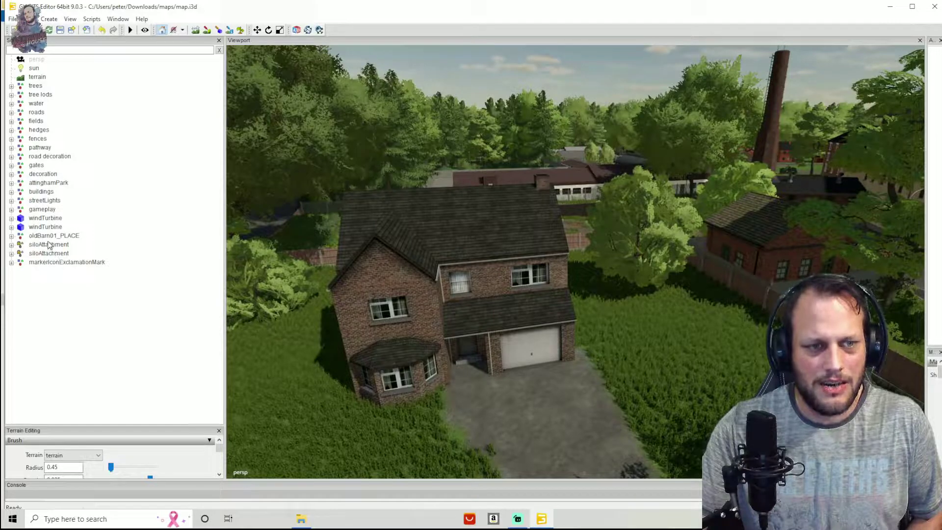
- Select the row of housing estate houses, the nearby road curve and the ground beside it to see their scenegraph entries
{"action": "right_click_drag", "start_coordinate": [267, 350], "coordinate": [571, 355]}
{"action": "left_click_drag", "start_coordinate": [411, 182], "coordinate": [498, 259]}
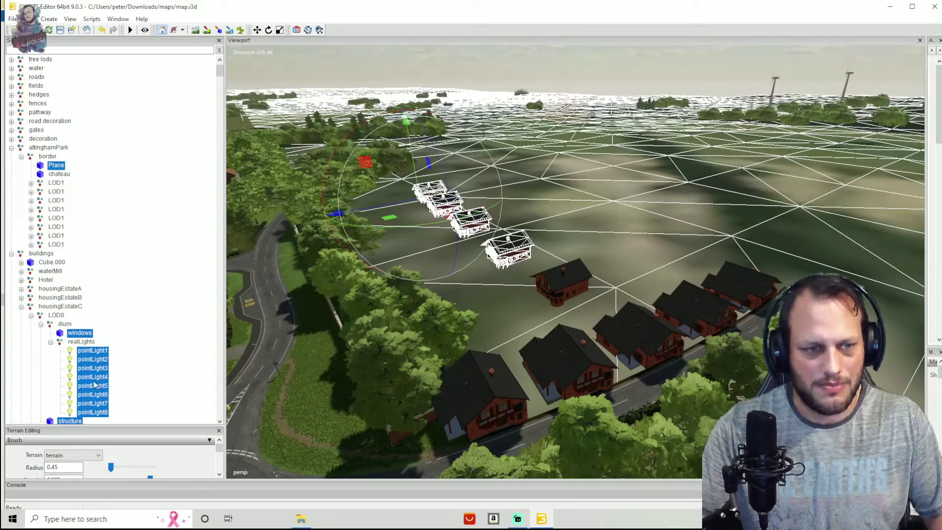
{"action": "scroll", "coordinate": [73, 371], "scroll_direction": "down", "scroll_amount": 1}
{"action": "left_click", "coordinate": [287, 334]}
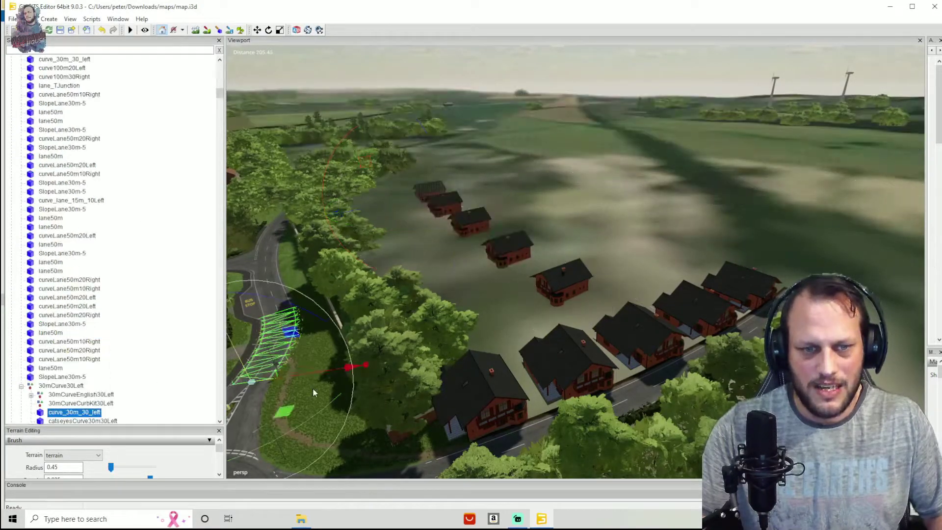
{"action": "left_click", "coordinate": [319, 398]}
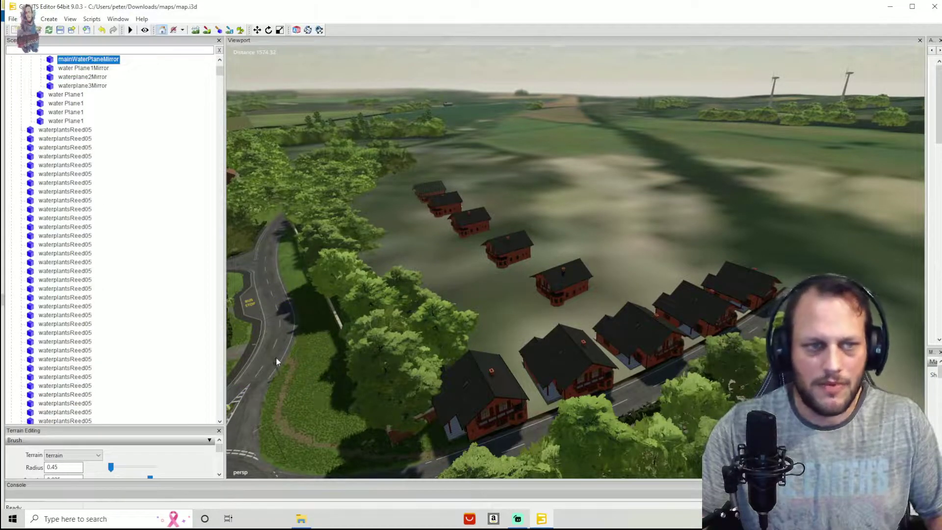
- Collapse the water, roads, attinghamPark and buildings groups in the scenegraph
{"action": "left_click_drag", "start_coordinate": [220, 71], "coordinate": [220, 65]}
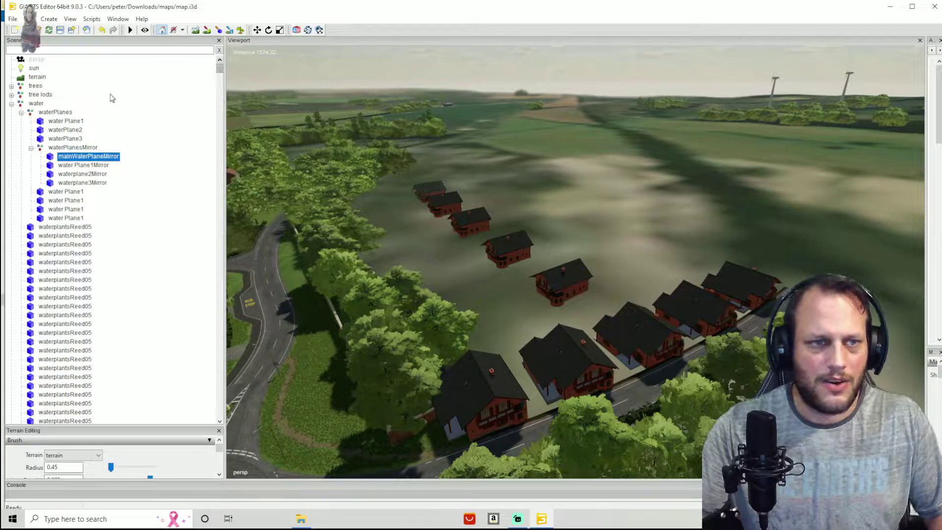
{"action": "left_click", "coordinate": [11, 104]}
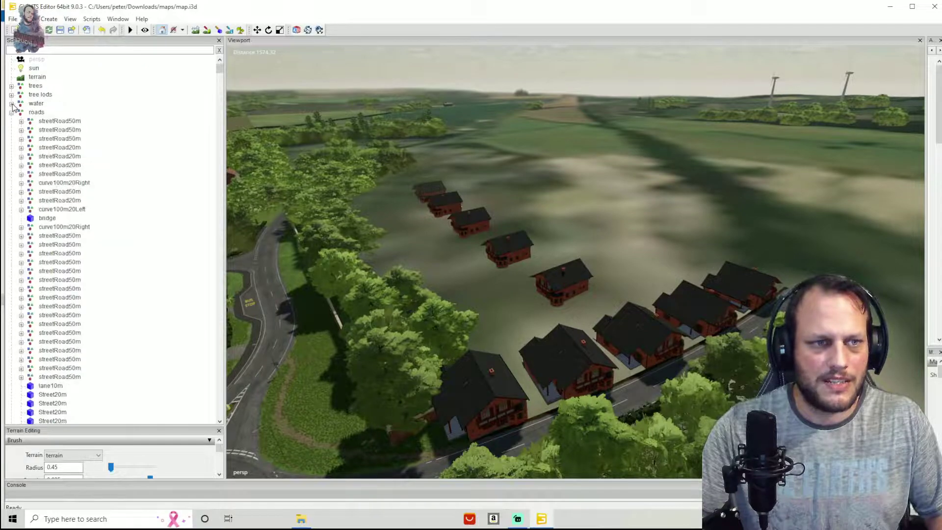
{"action": "left_click", "coordinate": [11, 113]}
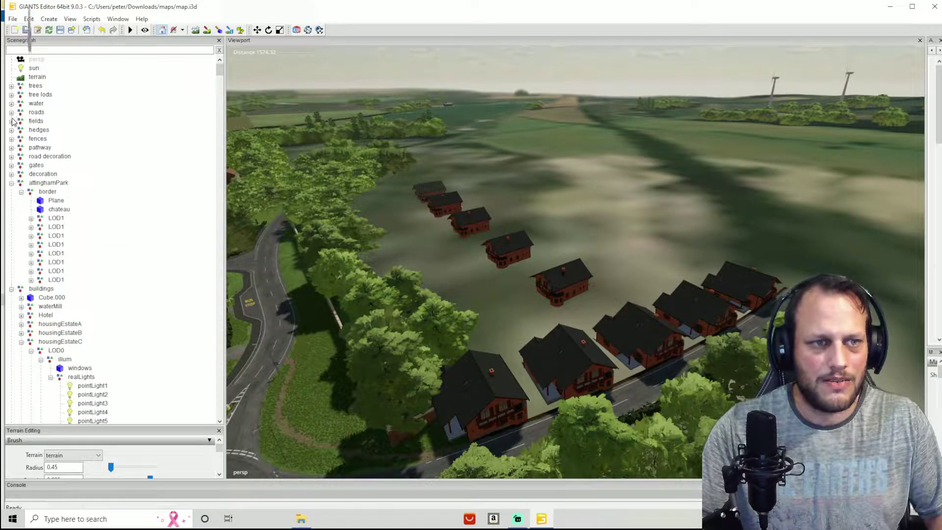
{"action": "left_click", "coordinate": [11, 184]}
{"action": "left_click", "coordinate": [12, 193]}
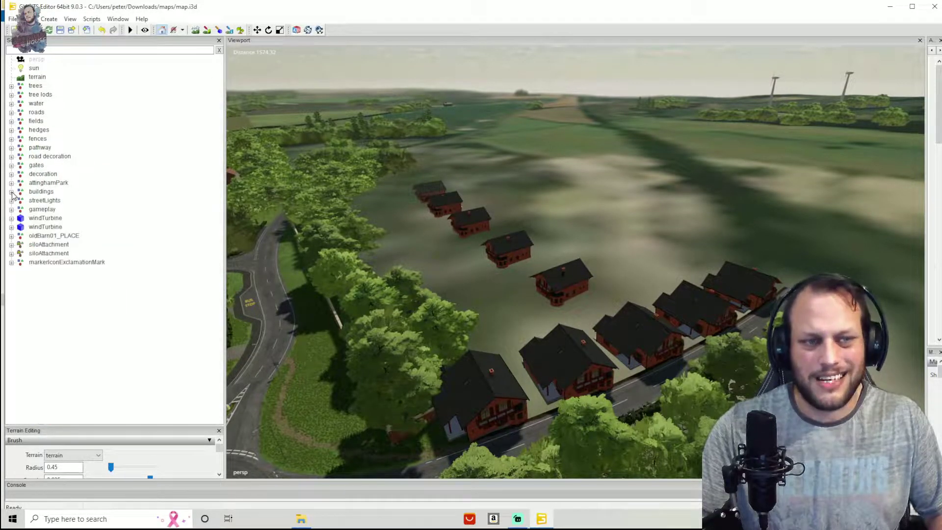
- Bring the brick house and its driveway back into close view and narrow the scenegraph to enlarge the viewport
{"action": "left_click_drag", "start_coordinate": [589, 318], "coordinate": [444, 305], "text": "alt"}
{"action": "scroll", "coordinate": [440, 284], "scroll_direction": "up", "scroll_amount": 5}
{"action": "scroll", "coordinate": [444, 305], "scroll_direction": "up", "scroll_amount": 10}
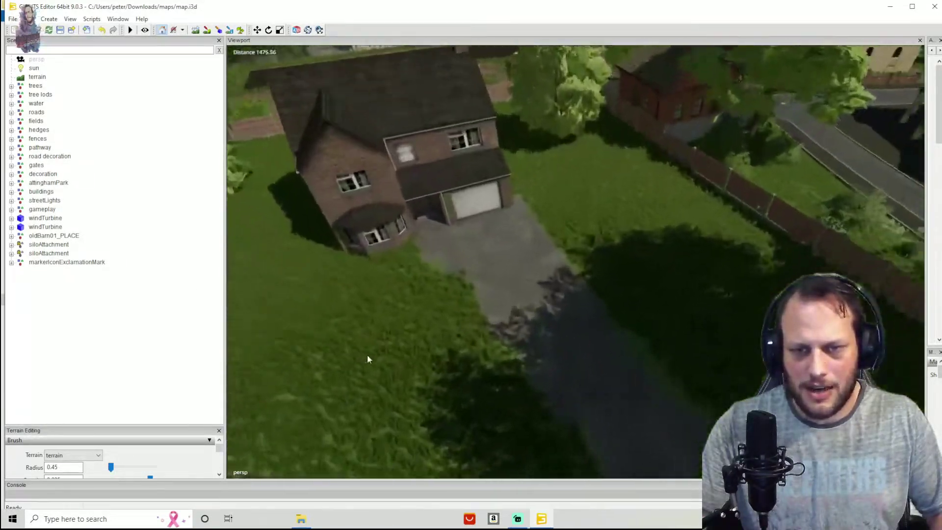
{"action": "scroll", "coordinate": [337, 314], "scroll_direction": "up", "scroll_amount": 5}
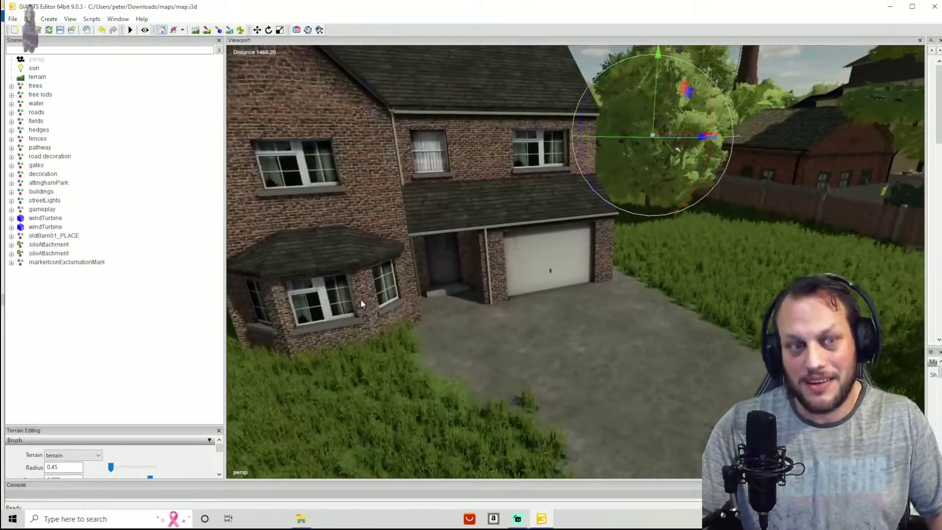
{"action": "left_click_drag", "start_coordinate": [223, 231], "coordinate": [138, 226]}
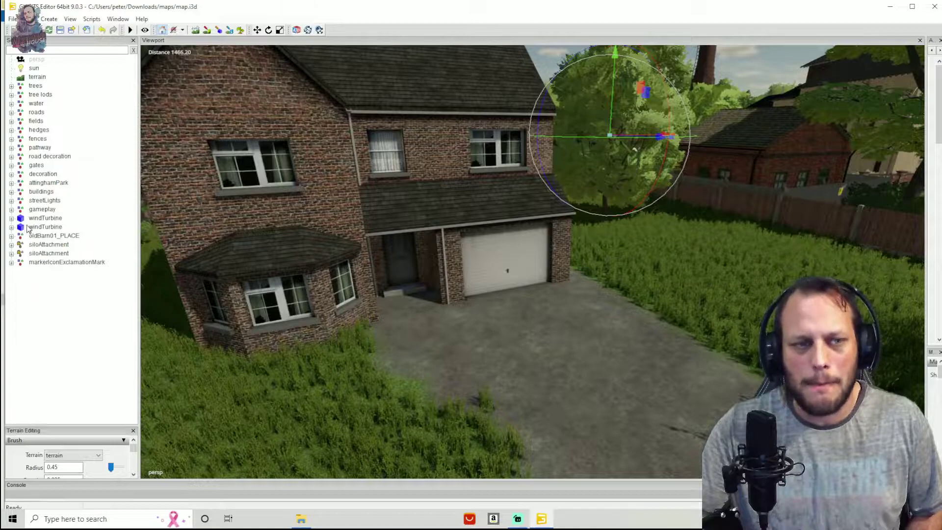
- Select the gameplay group, collapse its triggerMarkers subgroup and leave gameplay expanded to show its subgroups
{"action": "left_click", "coordinate": [28, 210]}
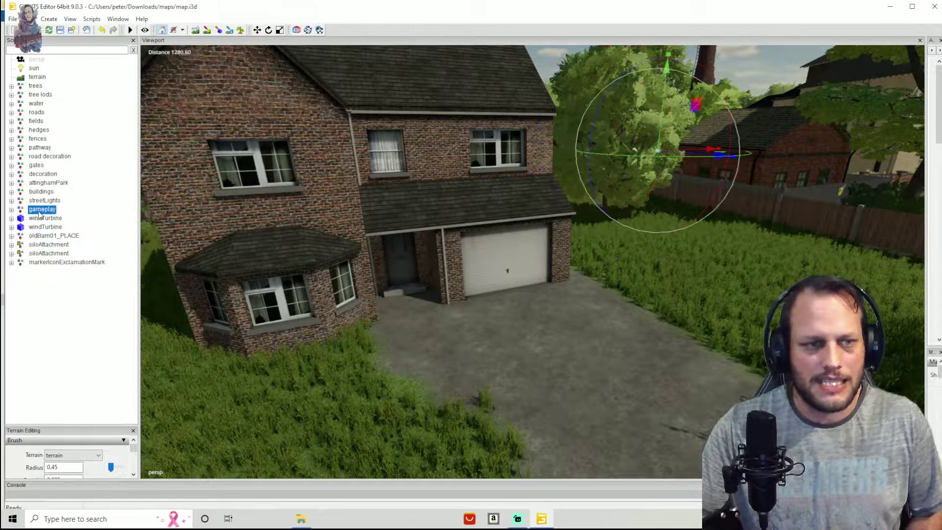
{"action": "left_click", "coordinate": [11, 210]}
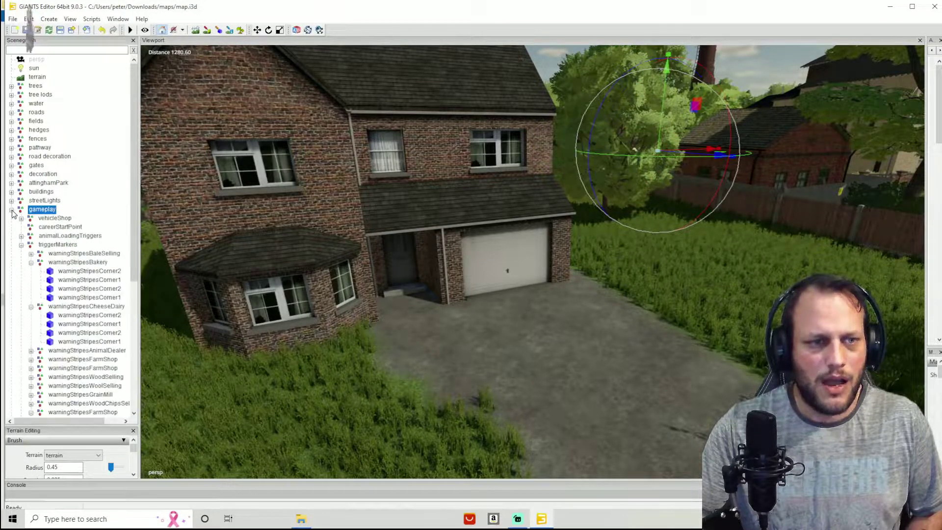
{"action": "left_click", "coordinate": [21, 245]}
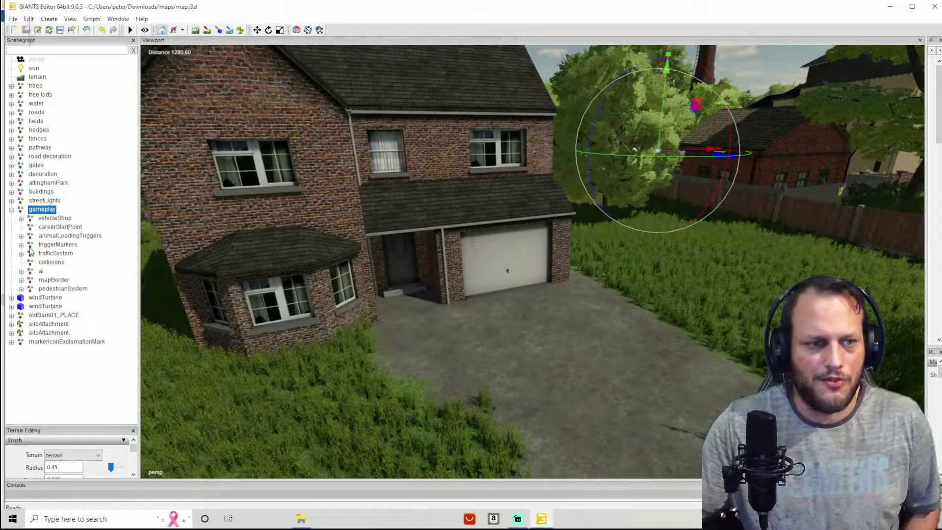
{"action": "left_click", "coordinate": [11, 210]}
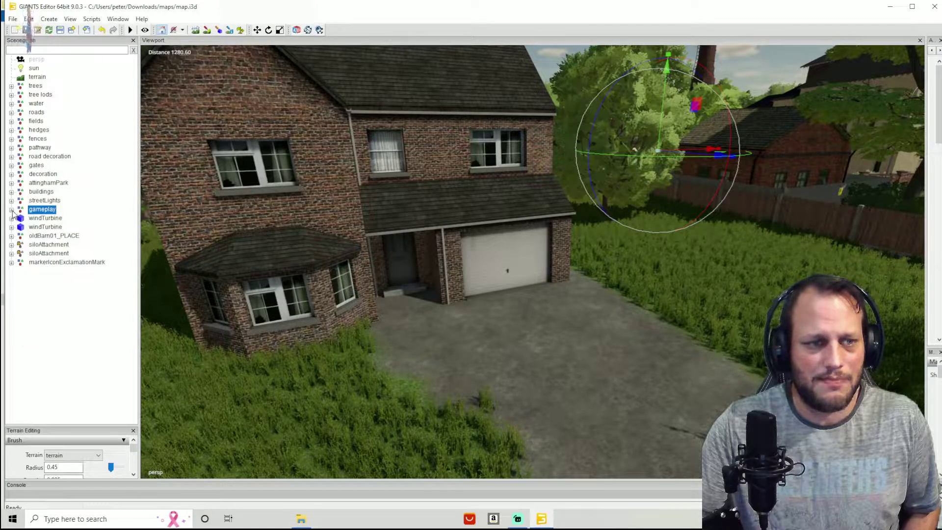
{"action": "left_click", "coordinate": [11, 211]}
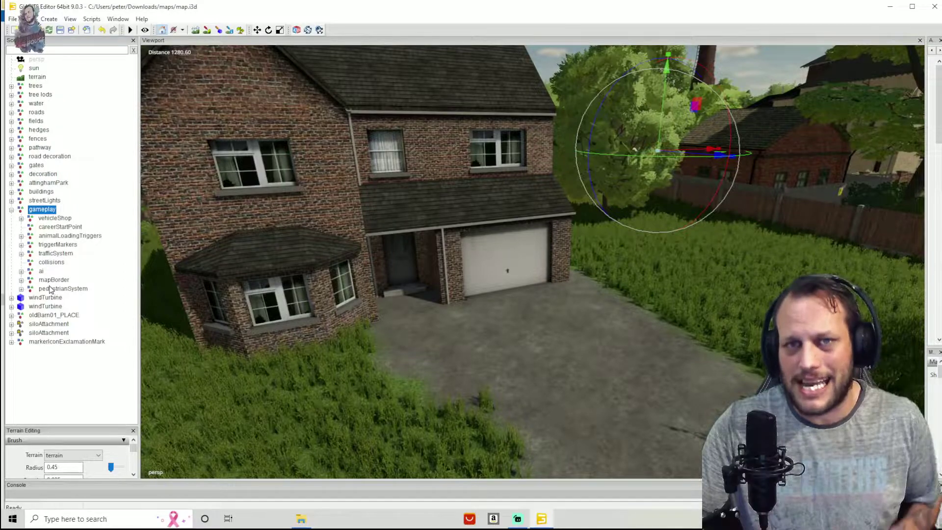
- Expand the trafficSystem group and select route_1_1 to examine its traffic spline
{"action": "left_click", "coordinate": [55, 254]}
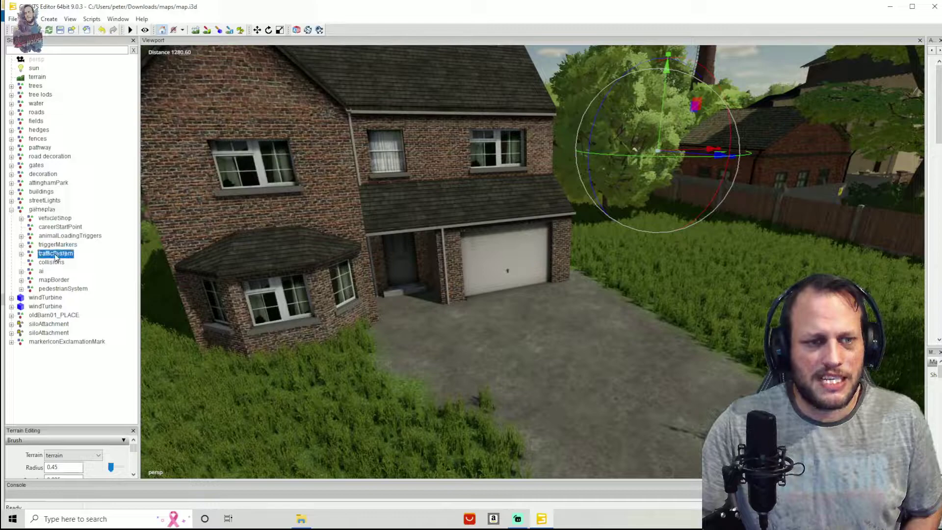
{"action": "left_click", "coordinate": [21, 254]}
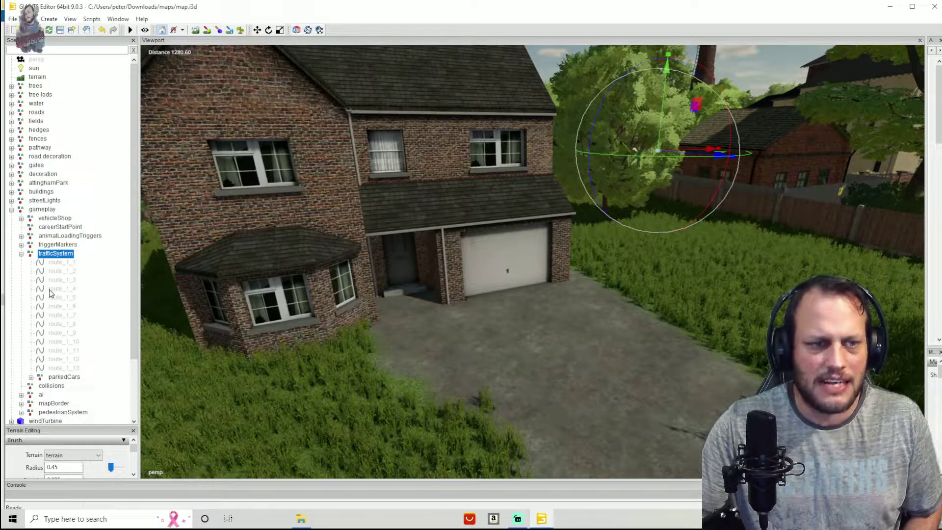
{"action": "left_click", "coordinate": [57, 263]}
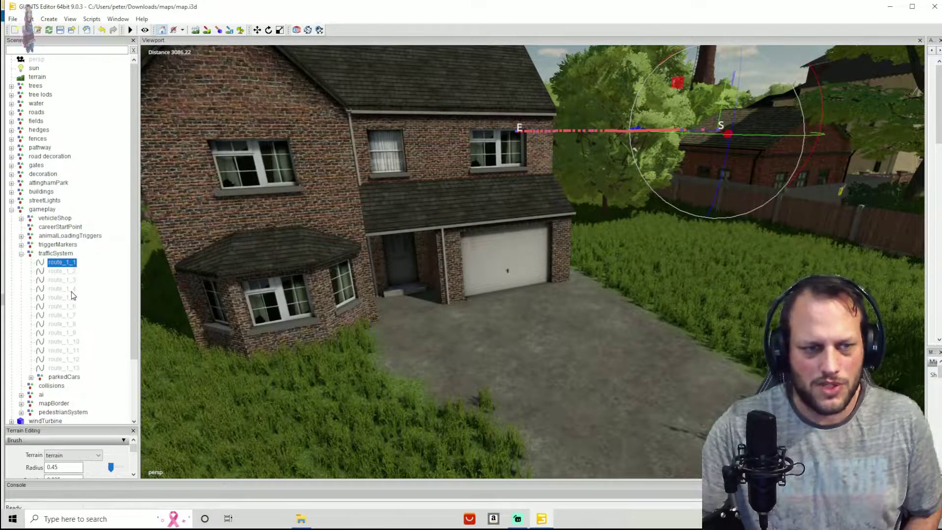
{"action": "scroll", "coordinate": [70, 291], "scroll_direction": "down", "scroll_amount": 2}
{"action": "scroll", "coordinate": [59, 277], "scroll_direction": "down", "scroll_amount": 1}
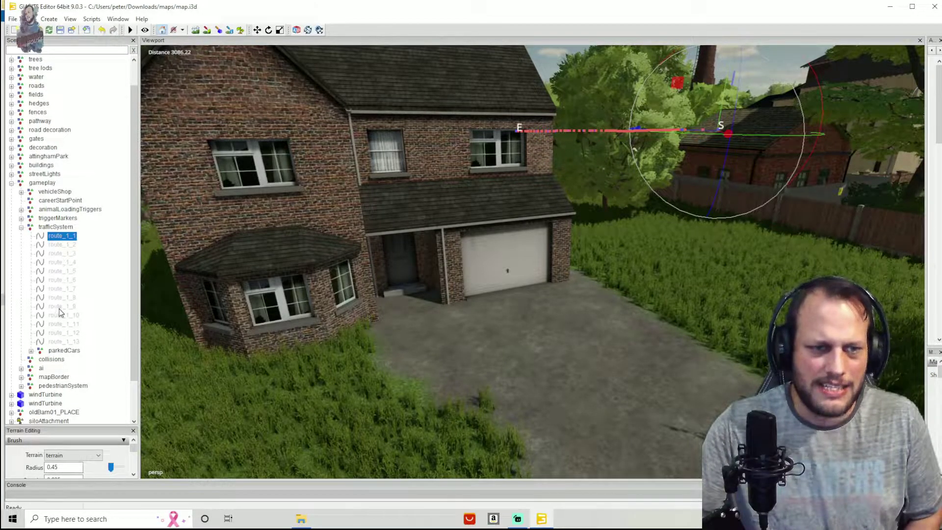
- Select the parkedCars group under trafficSystem and expand it to examine its parkedCar entries
{"action": "left_click", "coordinate": [54, 351]}
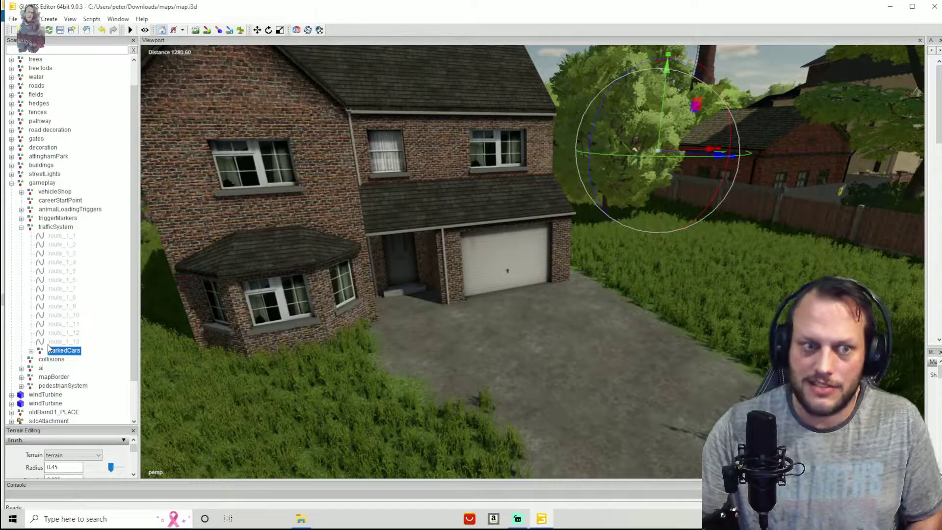
{"action": "left_click", "coordinate": [64, 352], "text": "ctrl"}
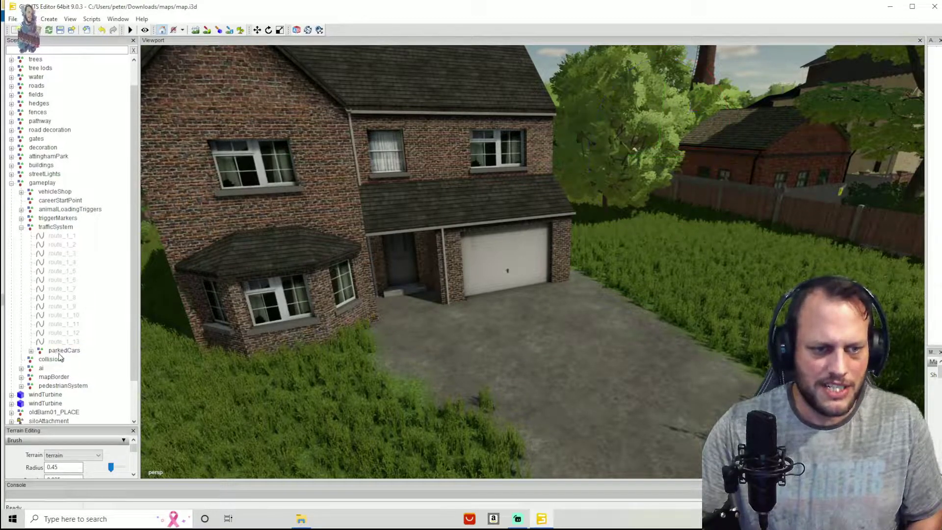
{"action": "left_click", "coordinate": [57, 352]}
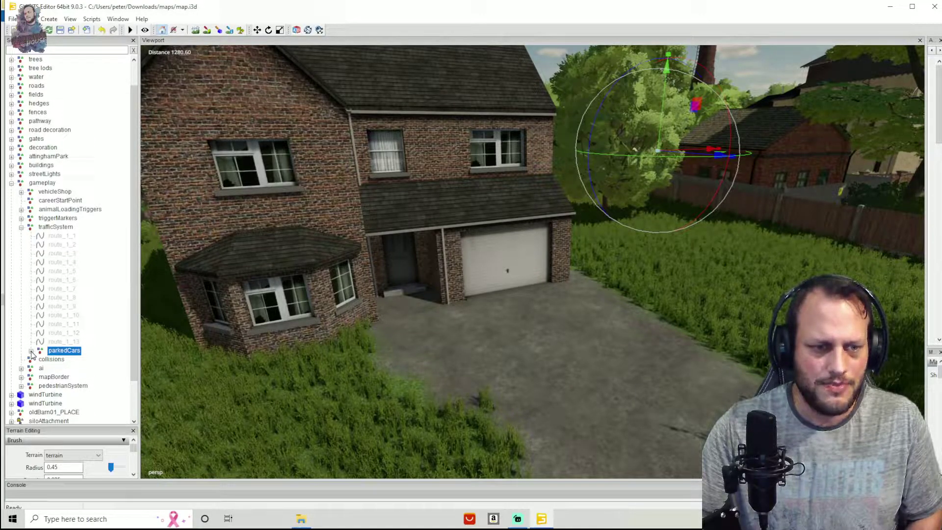
{"action": "left_click", "coordinate": [30, 351]}
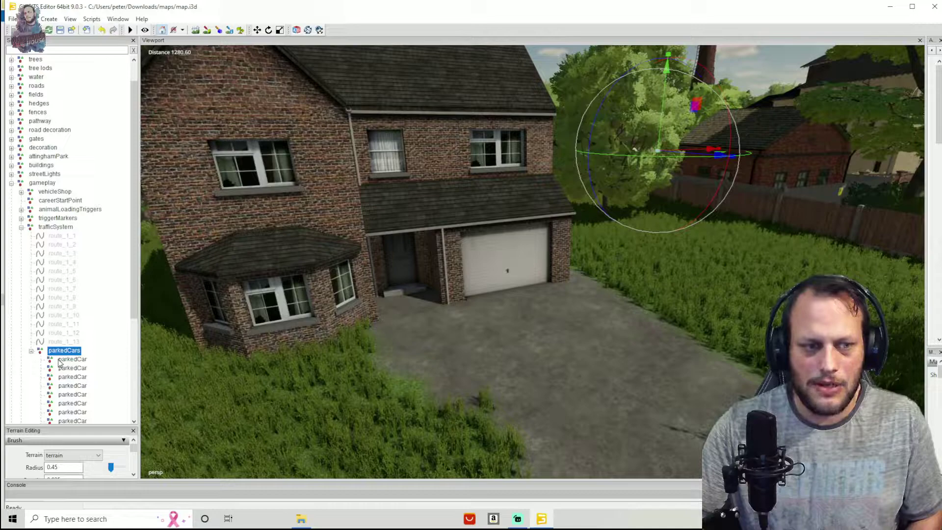
{"action": "left_click_drag", "start_coordinate": [134, 295], "coordinate": [136, 350]}
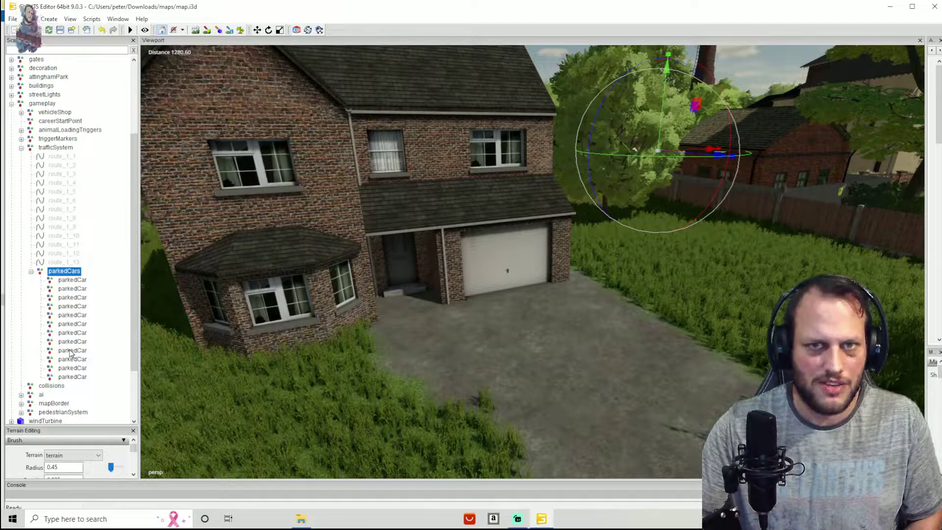
- Select the first parkedCar entry and look around from the brick house for its location on the map
{"action": "left_click", "coordinate": [68, 282]}
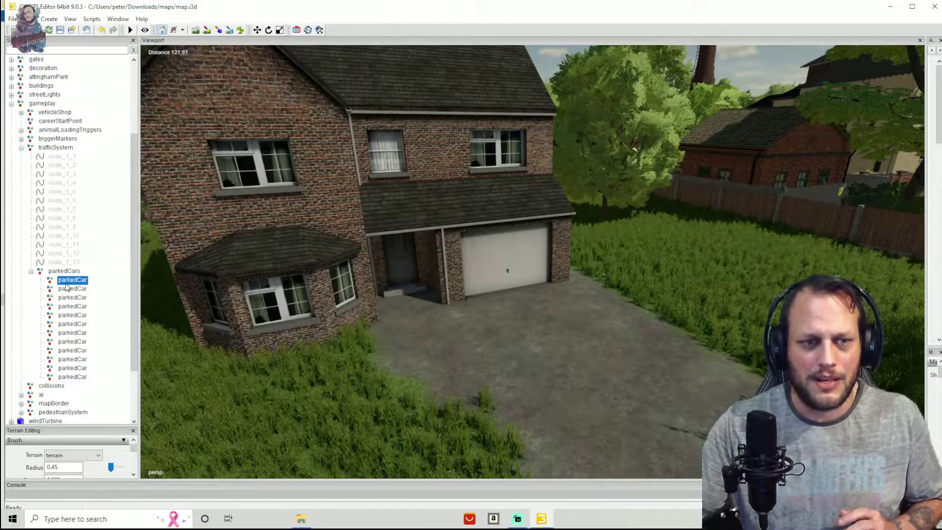
{"action": "right_click_drag", "start_coordinate": [364, 396], "coordinate": [402, 304]}
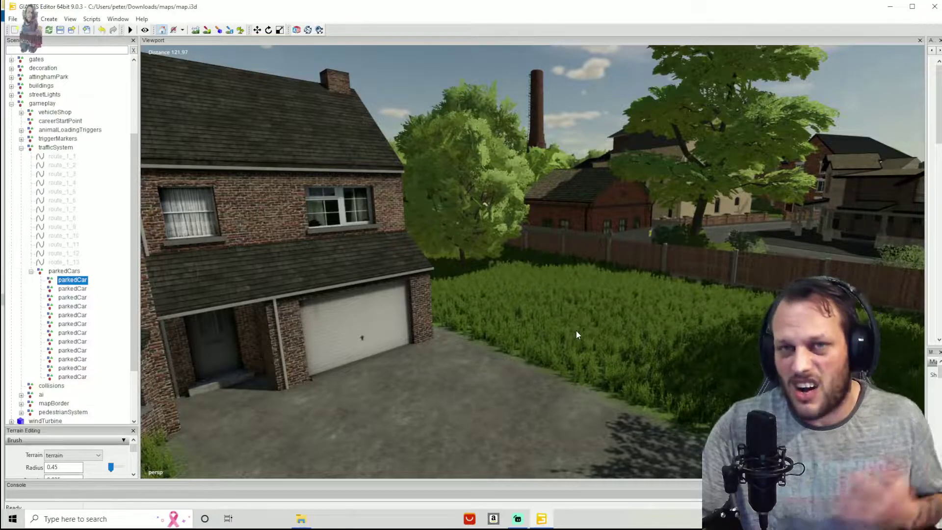
{"action": "key", "text": "f"}
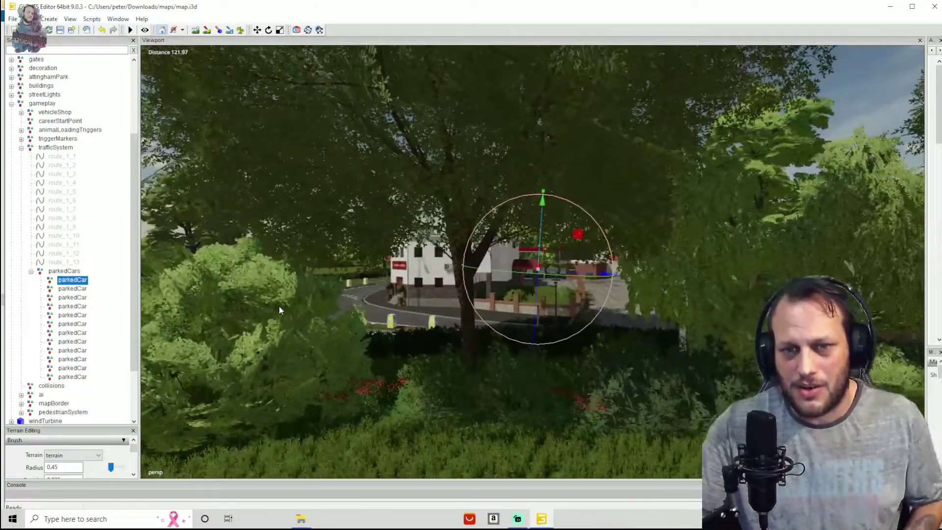
{"action": "right_click_drag", "start_coordinate": [279, 310], "coordinate": [469, 255]}
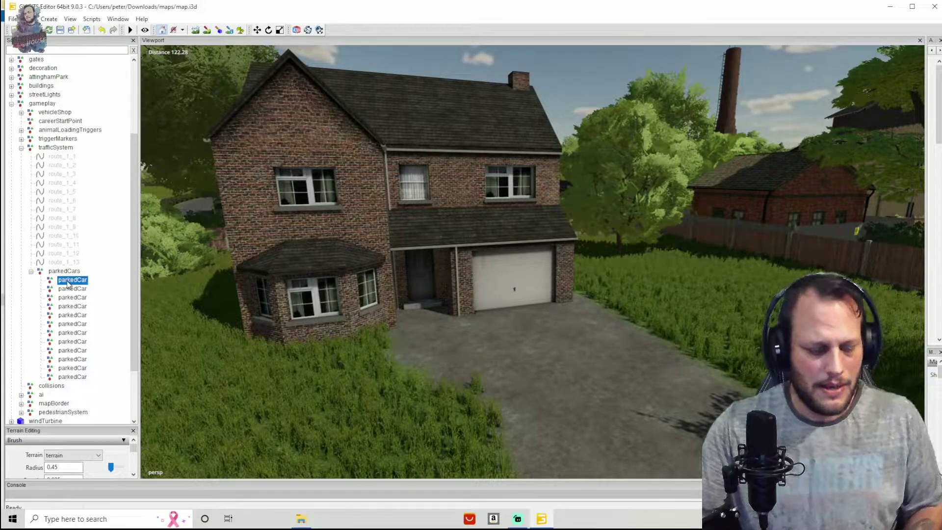
- Focus the viewport on the first parkedCar entry and examine its parking spot beside the road
{"action": "left_click", "coordinate": [72, 307]}
{"action": "left_click", "coordinate": [72, 282]}
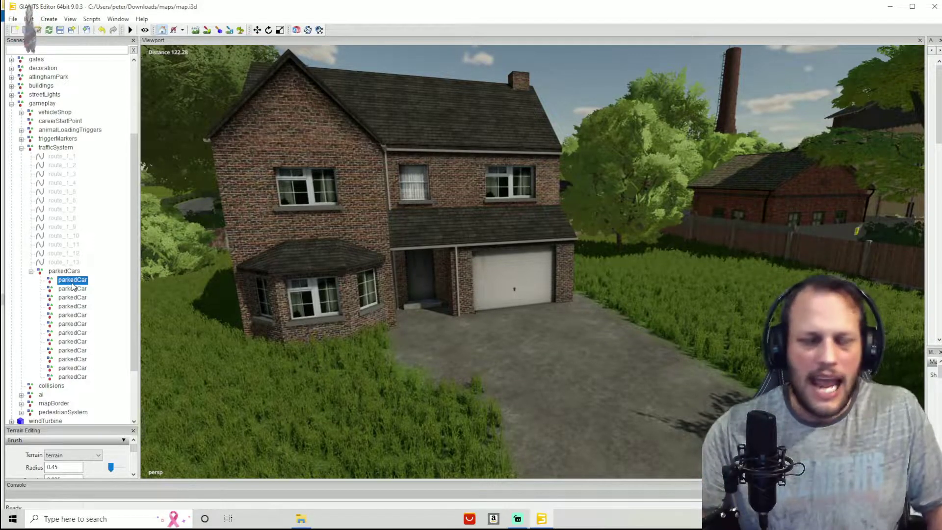
{"action": "key", "text": "f"}
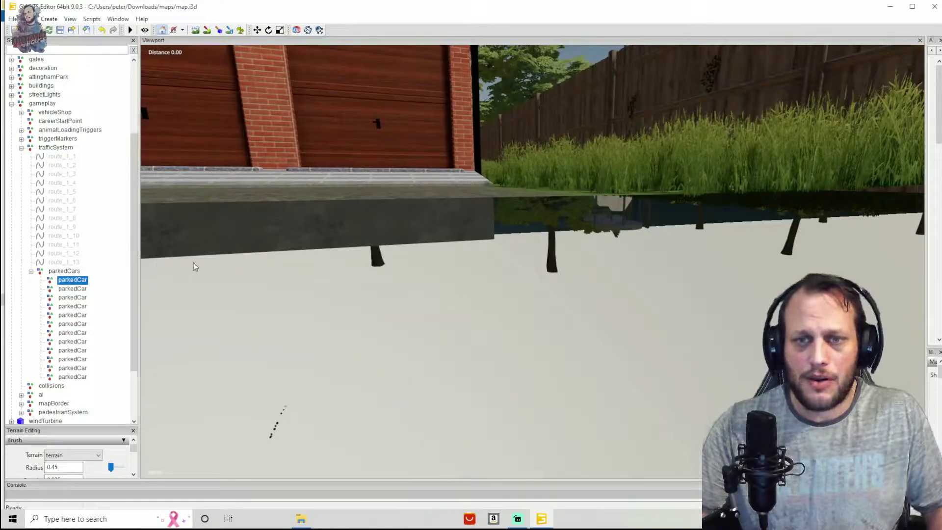
{"action": "scroll", "coordinate": [308, 286], "scroll_direction": "down", "scroll_amount": 6}
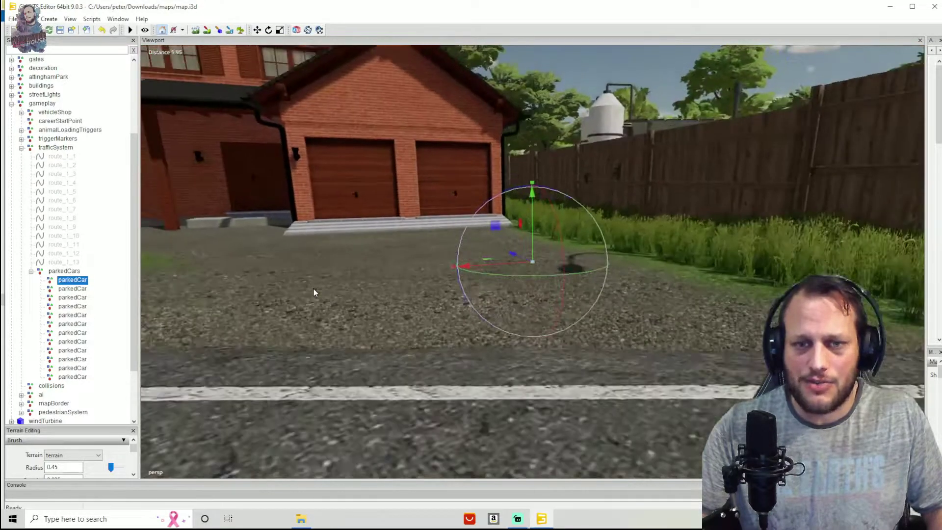
{"action": "scroll", "coordinate": [392, 263], "scroll_direction": "down", "scroll_amount": 3}
{"action": "middle_click_drag", "start_coordinate": [392, 263], "coordinate": [480, 293]}
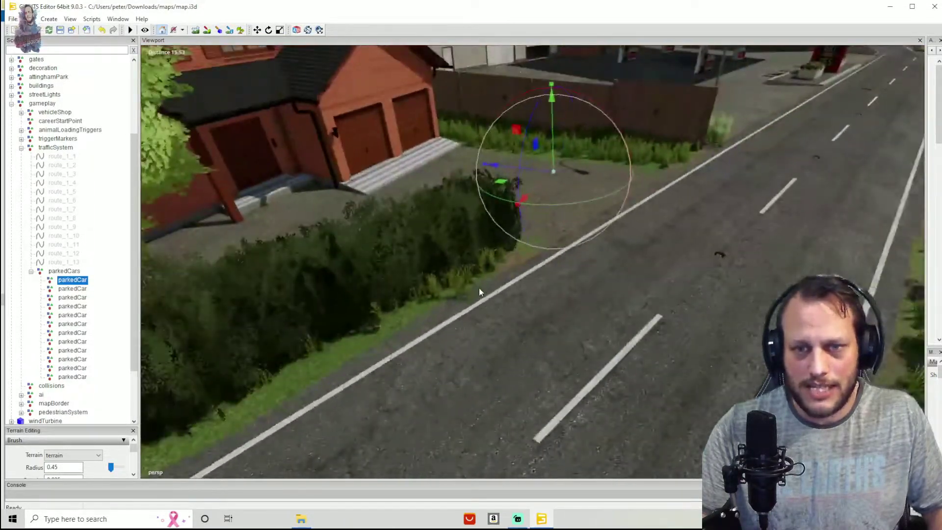
{"action": "scroll", "coordinate": [479, 292], "scroll_direction": "down", "scroll_amount": 1}
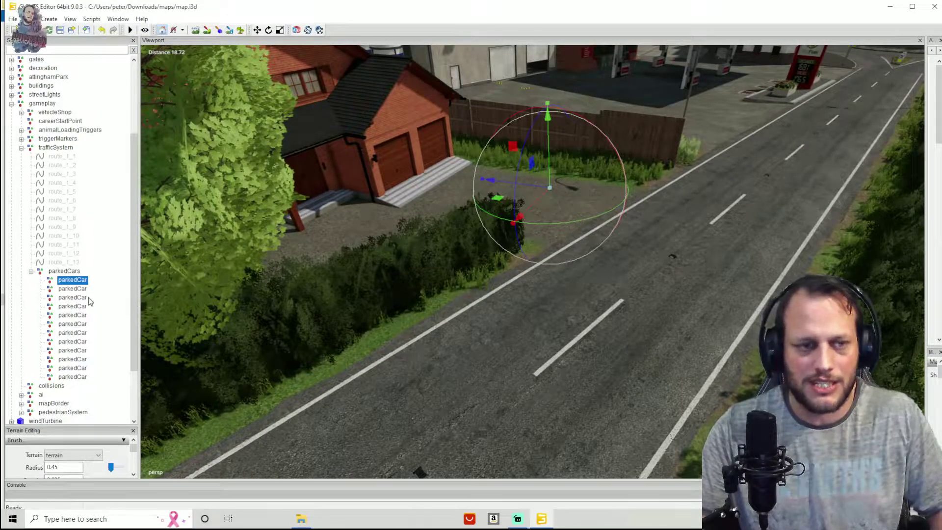
- Select the second parkedCar entry, focus the viewport on it and examine its parking spot in the brick house's driveway
{"action": "left_click", "coordinate": [73, 289]}
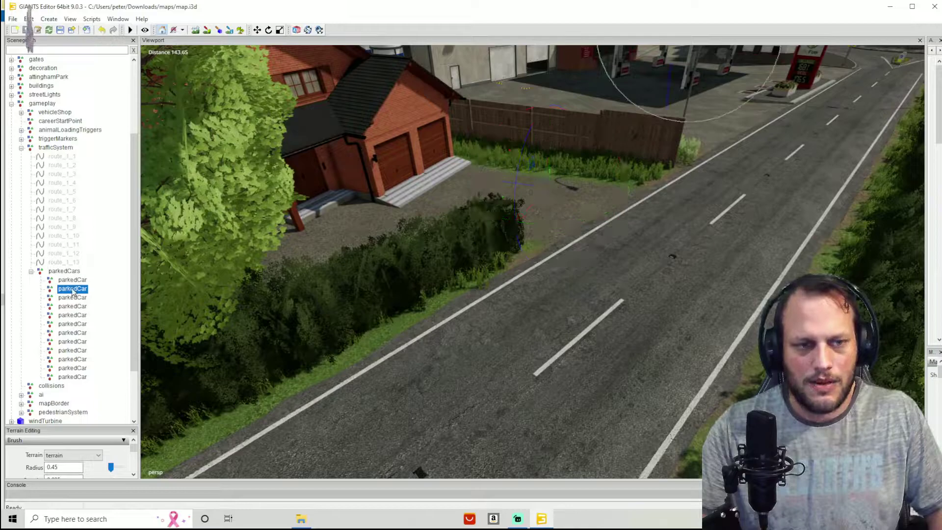
{"action": "key", "text": "f"}
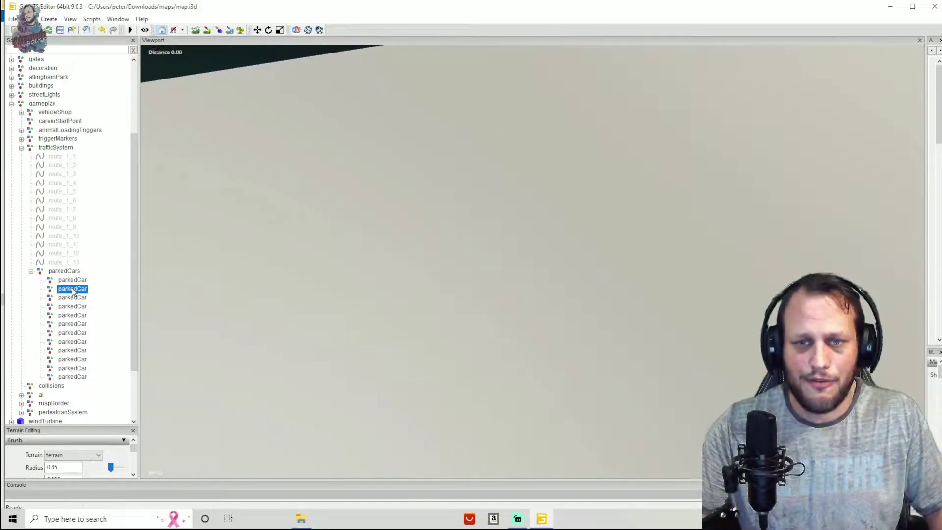
{"action": "scroll", "coordinate": [433, 261], "scroll_direction": "down", "scroll_amount": 10}
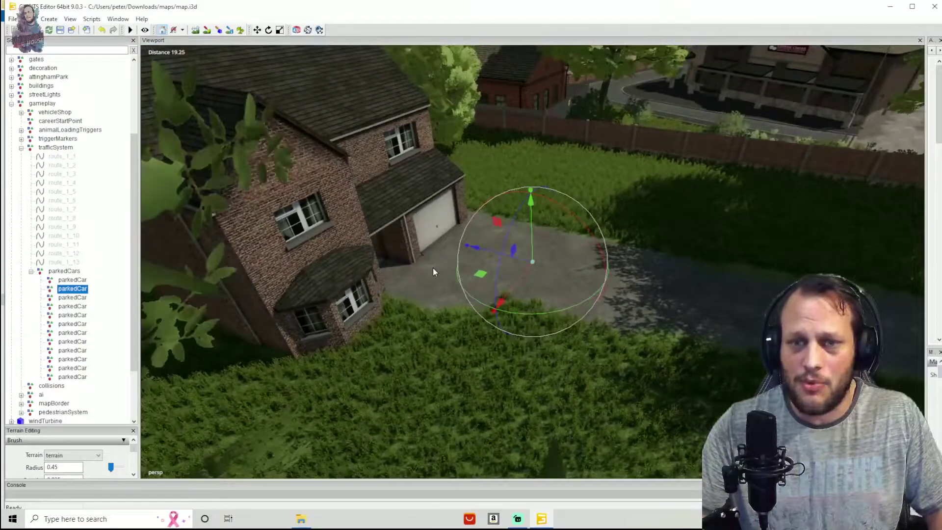
{"action": "middle_click_drag", "start_coordinate": [433, 268], "coordinate": [418, 334]}
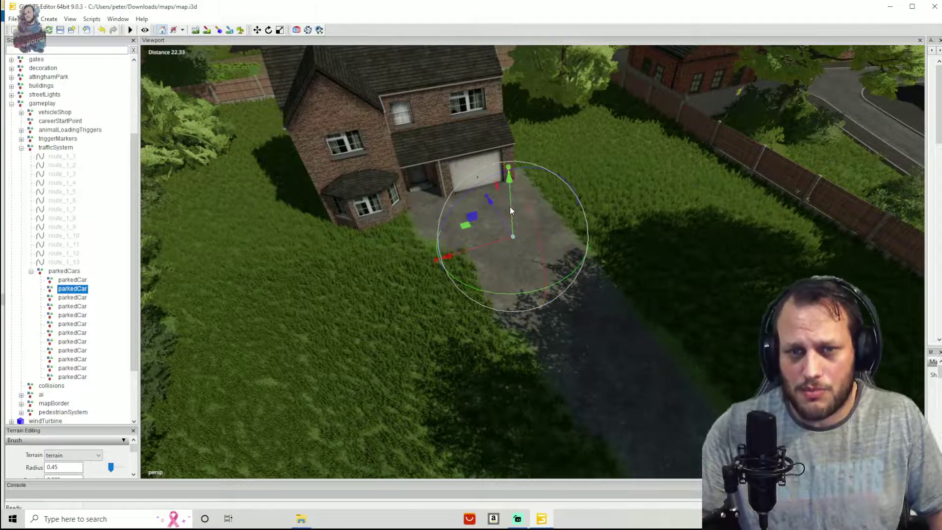
- Try moving the second parkedCar across the driveway and raising it, and undo the height change
{"action": "left_click_drag", "start_coordinate": [496, 243], "coordinate": [480, 262]}
{"action": "left_click_drag", "start_coordinate": [512, 205], "coordinate": [531, 177]}
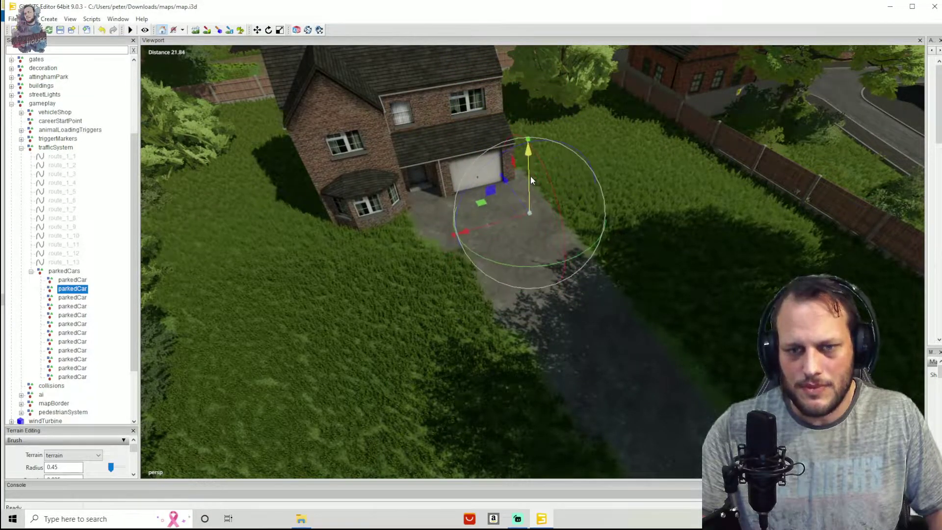
{"action": "left_click", "coordinate": [101, 29]}
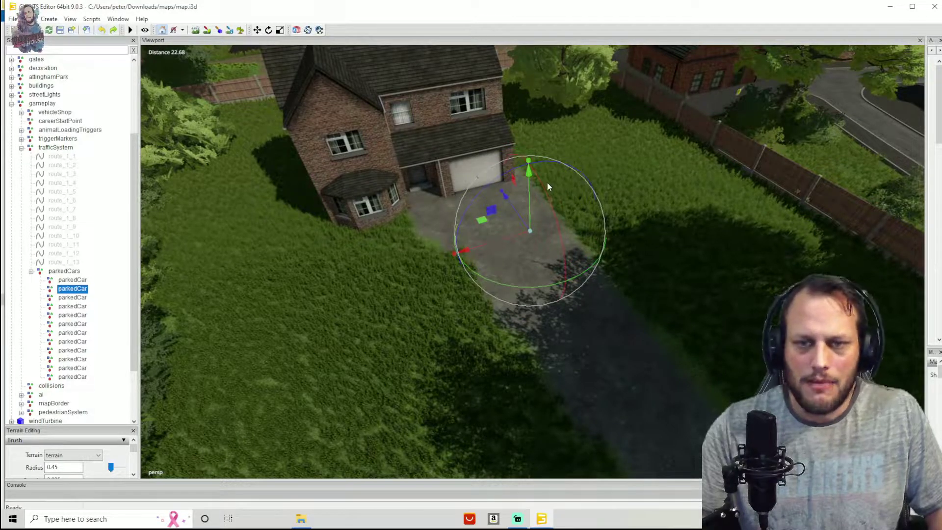
- Cycle the selected parkedCar's gizmo through scale, translation and rotation modes, finishing on the combined gizmo
{"action": "key", "text": "s"}
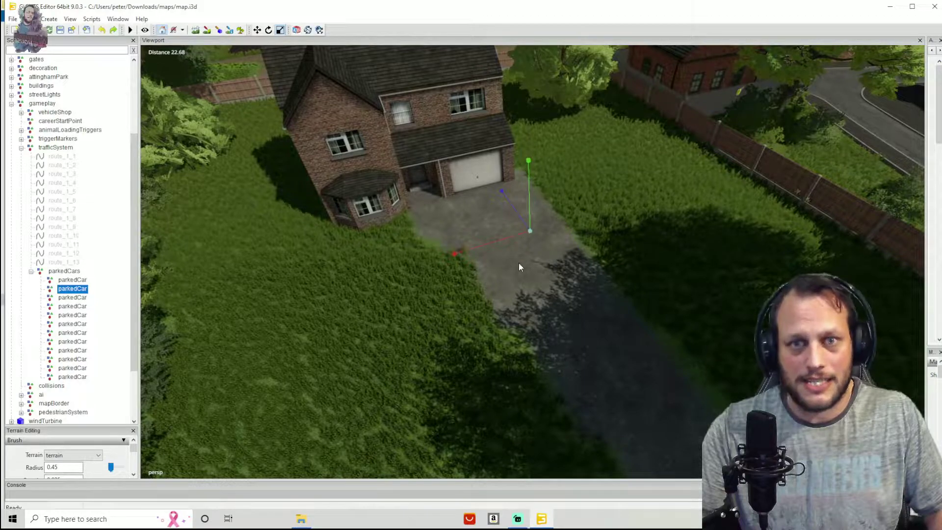
{"action": "scroll", "coordinate": [514, 250], "scroll_direction": "up", "scroll_amount": 3}
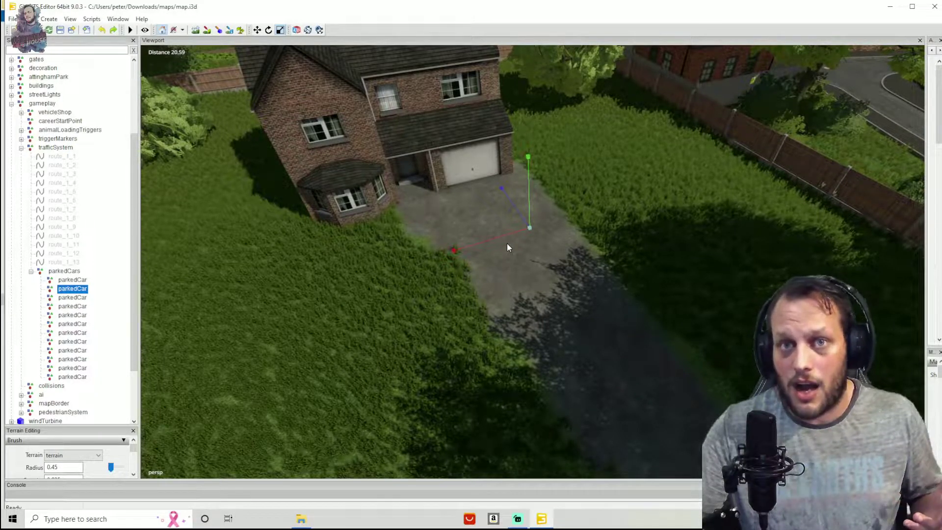
{"action": "key", "text": "w"}
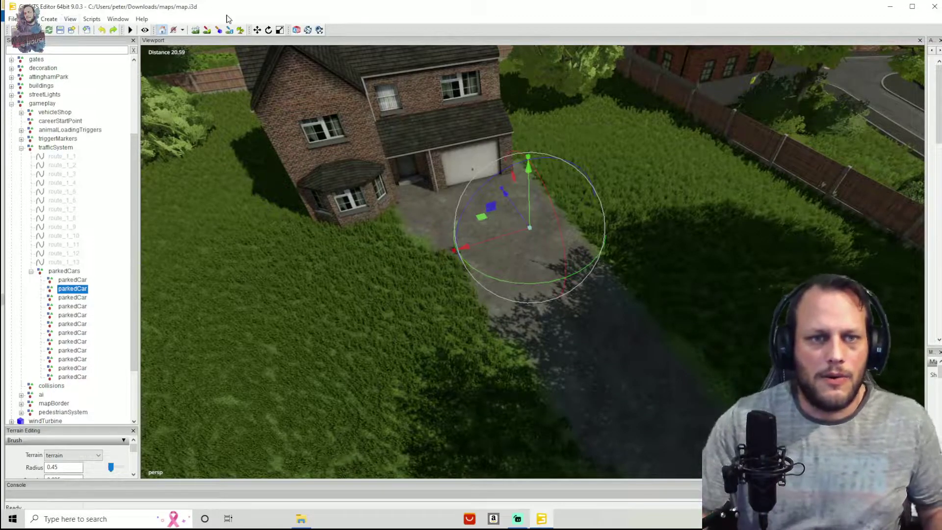
{"action": "left_click", "coordinate": [257, 31]}
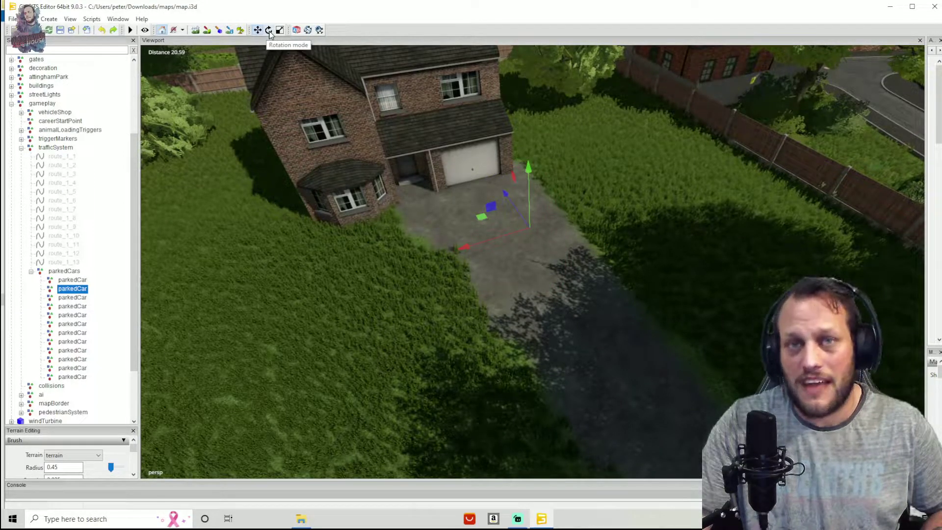
{"action": "left_click", "coordinate": [269, 30]}
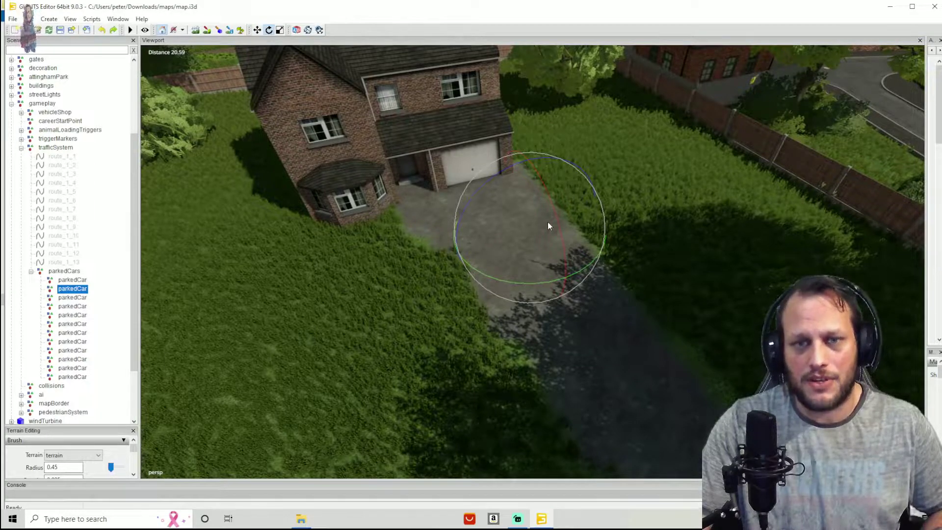
{"action": "left_click", "coordinate": [257, 31]}
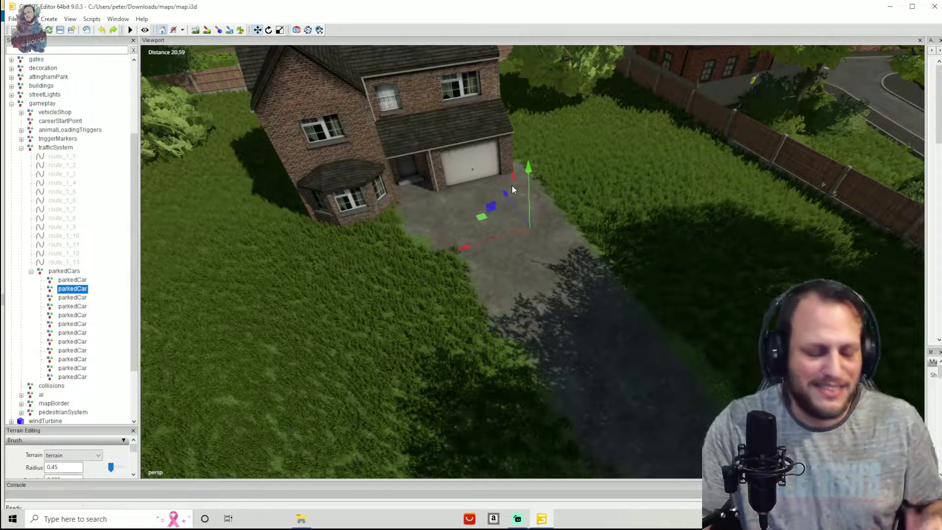
{"action": "key", "text": "e"}
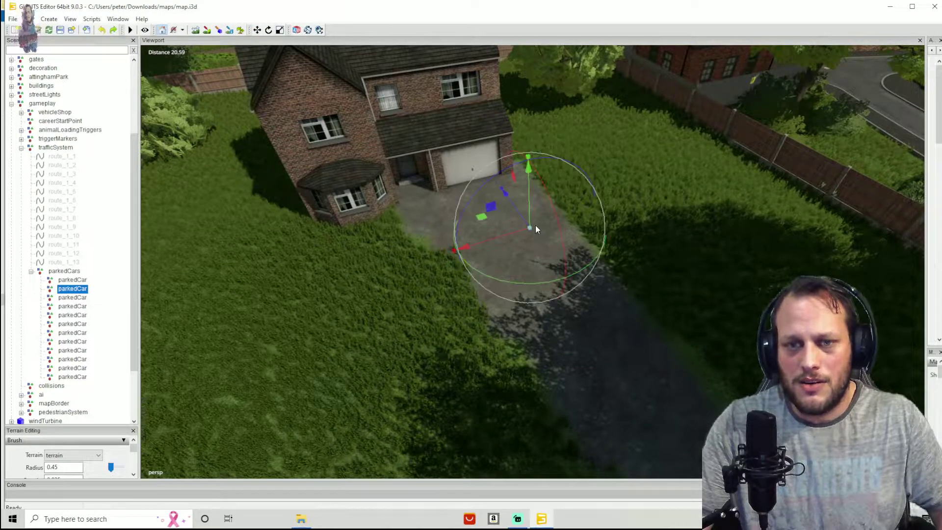
- Try repositioning the second parkedCar in the driveway with the combined gizmo, and undo all of its transformations
{"action": "key", "text": "r"}
{"action": "key", "text": "e"}
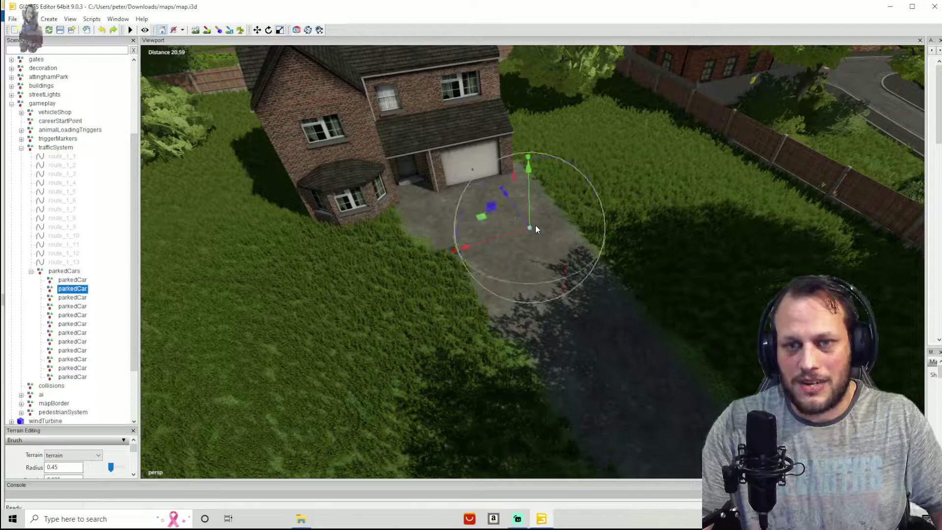
{"action": "key", "text": "r"}
{"action": "key", "text": "e"}
{"action": "key", "text": "r"}
{"action": "key", "text": "e"}
{"action": "left_click_drag", "start_coordinate": [499, 170], "coordinate": [506, 152]}
{"action": "left_click_drag", "start_coordinate": [490, 203], "coordinate": [512, 189]}
{"action": "left_click", "coordinate": [101, 30]}
{"action": "left_click", "coordinate": [101, 30]}
{"action": "left_click", "coordinate": [102, 30]}
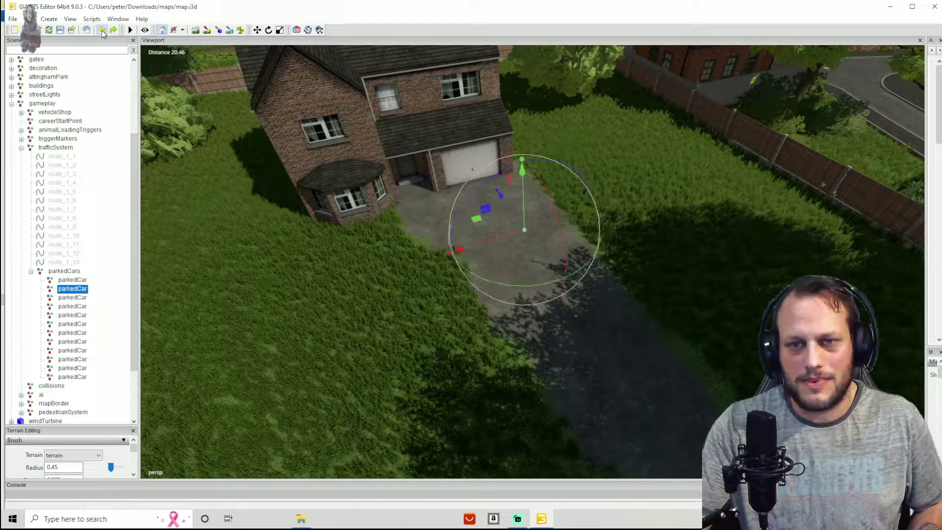
{"action": "left_click", "coordinate": [101, 30]}
- Delete the second parkedCar entry from the brick house's driveway
{"action": "right_click_drag", "start_coordinate": [607, 367], "coordinate": [614, 326]}
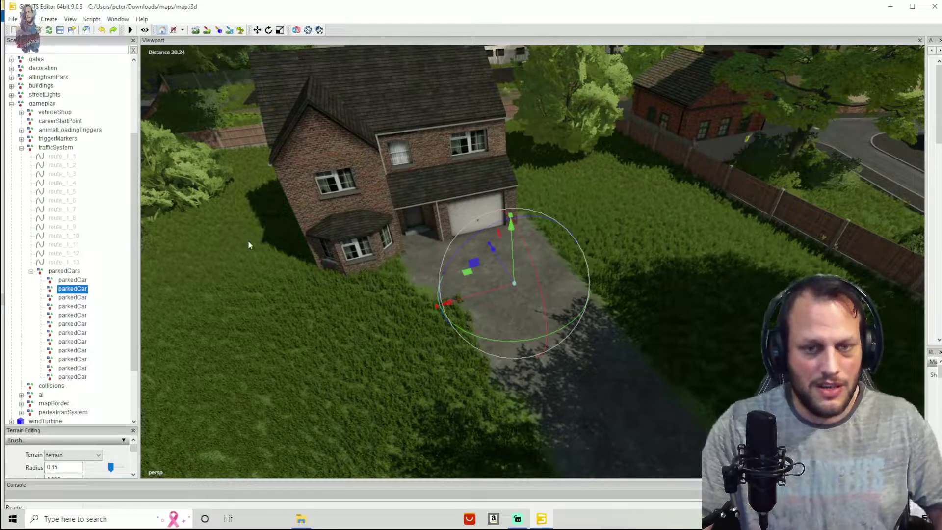
{"action": "scroll", "coordinate": [352, 243], "scroll_direction": "down", "scroll_amount": 10}
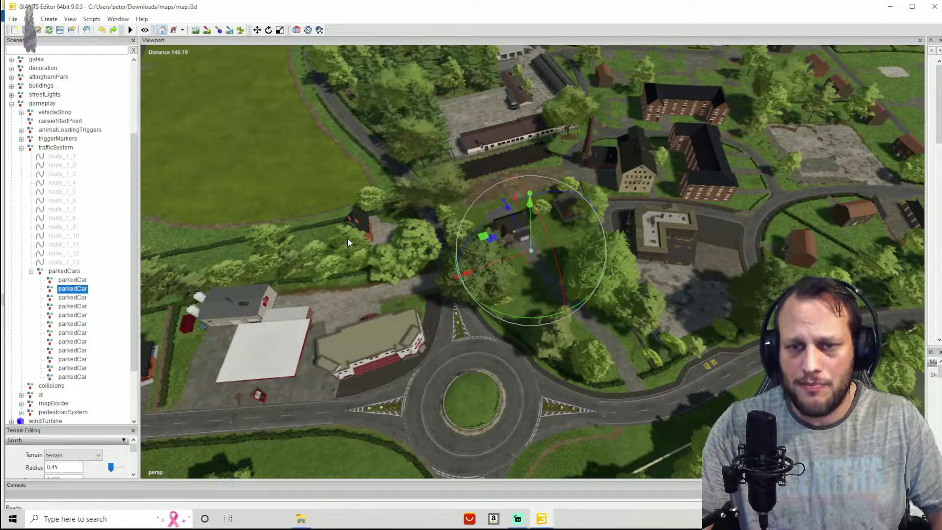
{"action": "key", "text": "f"}
{"action": "scroll", "coordinate": [452, 222], "scroll_direction": "down", "scroll_amount": 3}
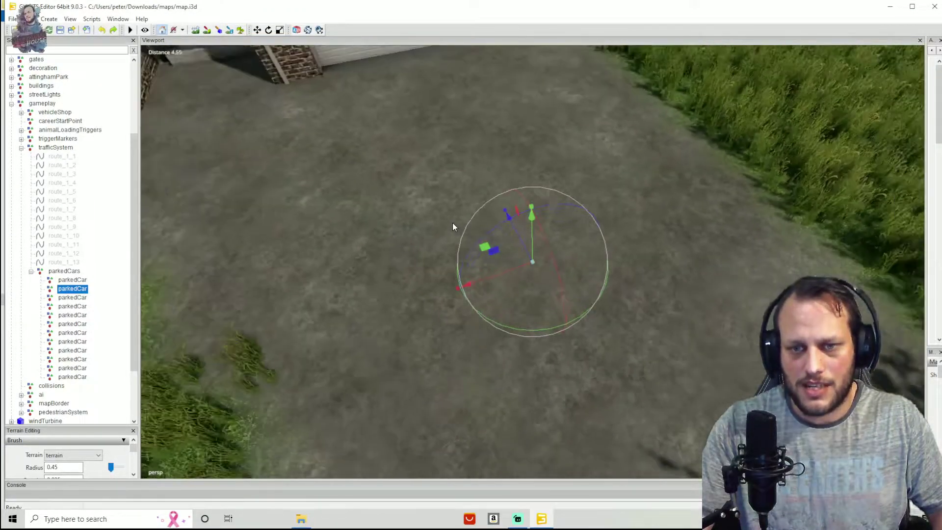
{"action": "scroll", "coordinate": [452, 222], "scroll_direction": "down", "scroll_amount": 3}
{"action": "scroll", "coordinate": [453, 223], "scroll_direction": "down", "scroll_amount": 5}
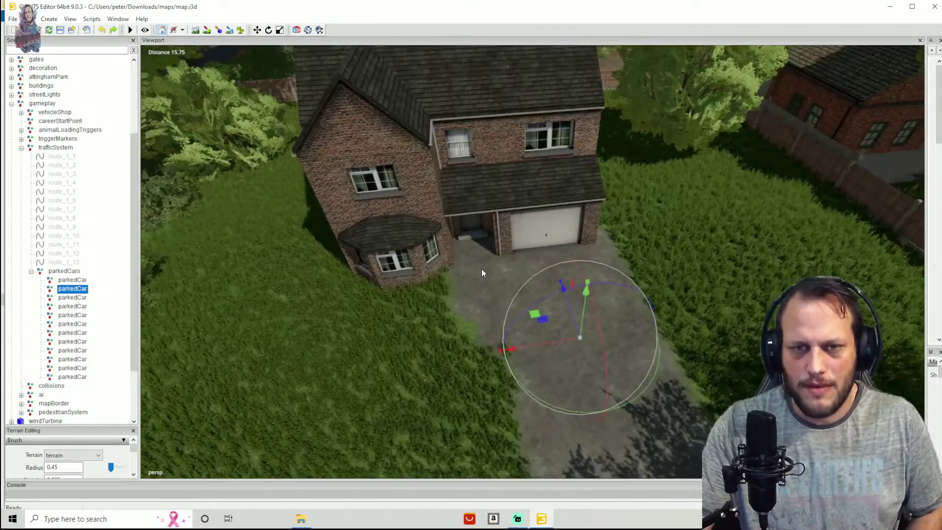
{"action": "middle_click_drag", "start_coordinate": [388, 256], "coordinate": [478, 184]}
{"action": "middle_click_drag", "start_coordinate": [542, 292], "coordinate": [486, 200]}
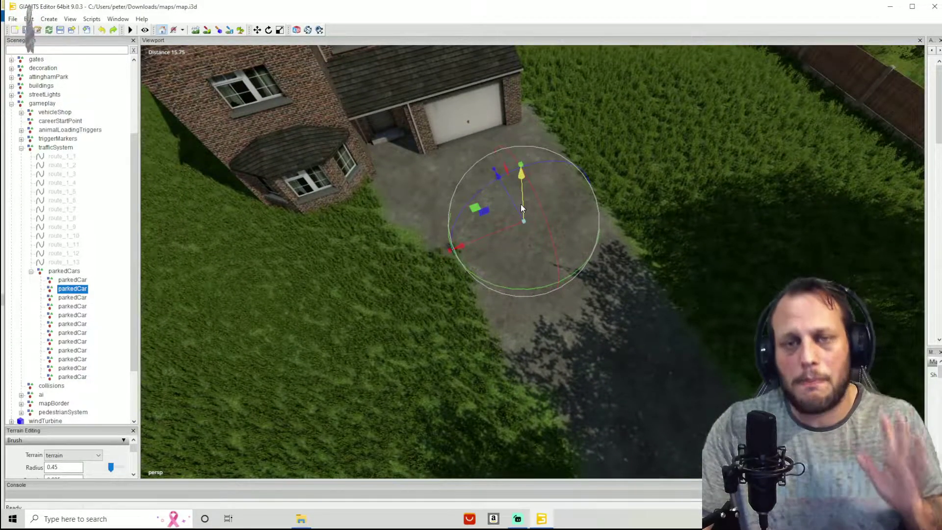
{"action": "middle_click_drag", "start_coordinate": [529, 324], "coordinate": [278, 317]}
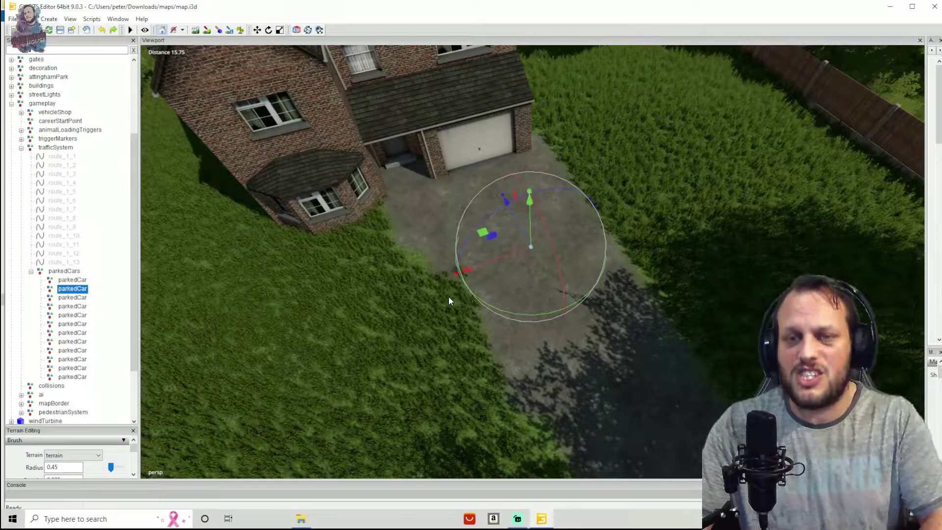
{"action": "key", "text": "Delete"}
{"action": "middle_click_drag", "start_coordinate": [449, 298], "coordinate": [536, 305]}
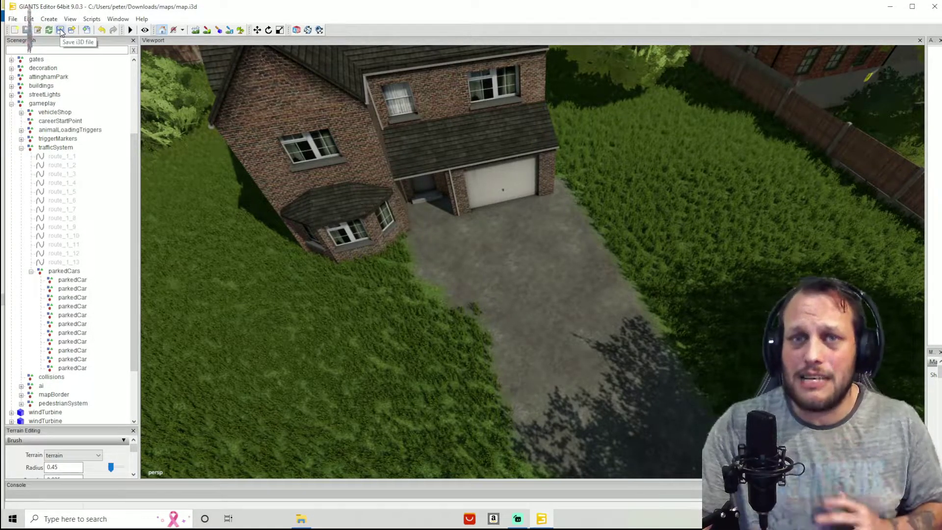
- Save the edited map to the existing map.i3d file
{"action": "left_click", "coordinate": [13, 19]}
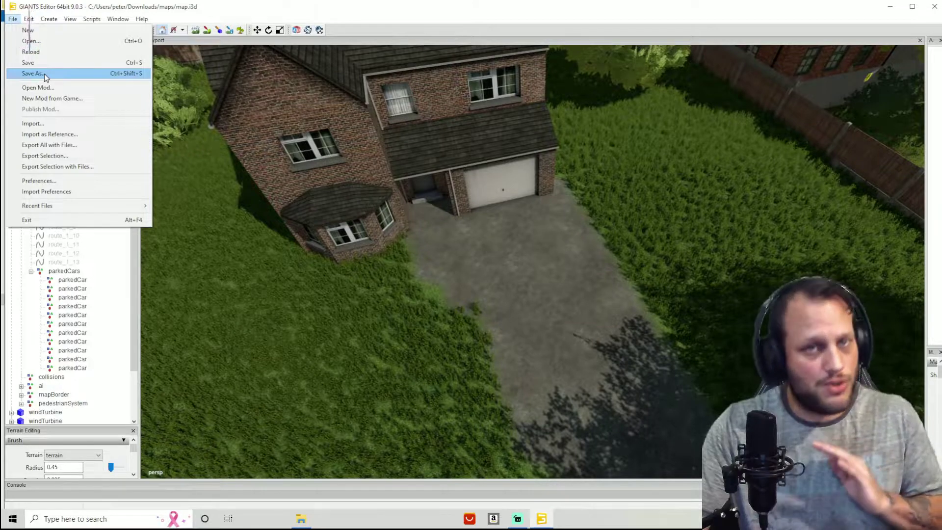
{"action": "key", "text": "Right"}
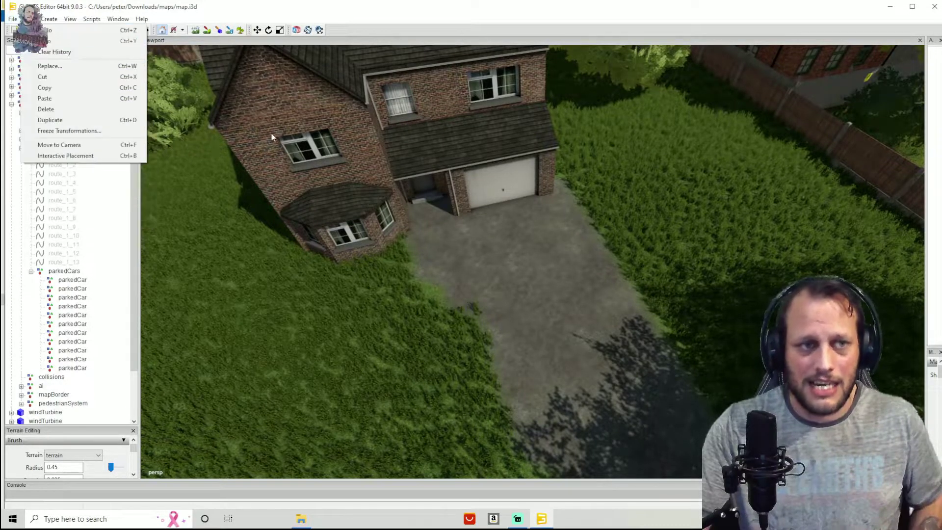
{"action": "key", "text": "Escape"}
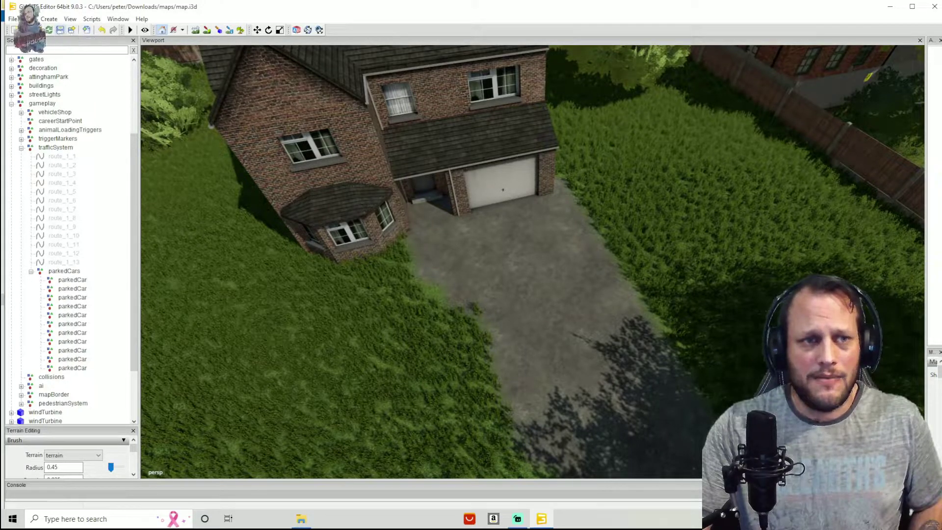
{"action": "left_click", "coordinate": [60, 31]}
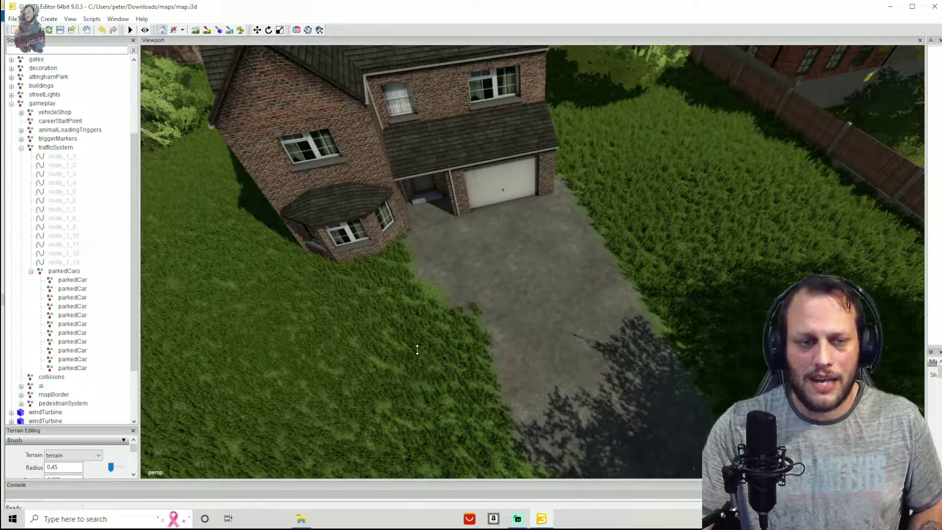
- Enlarge the Console and highlight the scenefile save message to check the file's path and save time
{"action": "left_click_drag", "start_coordinate": [417, 350], "coordinate": [417, 351]}
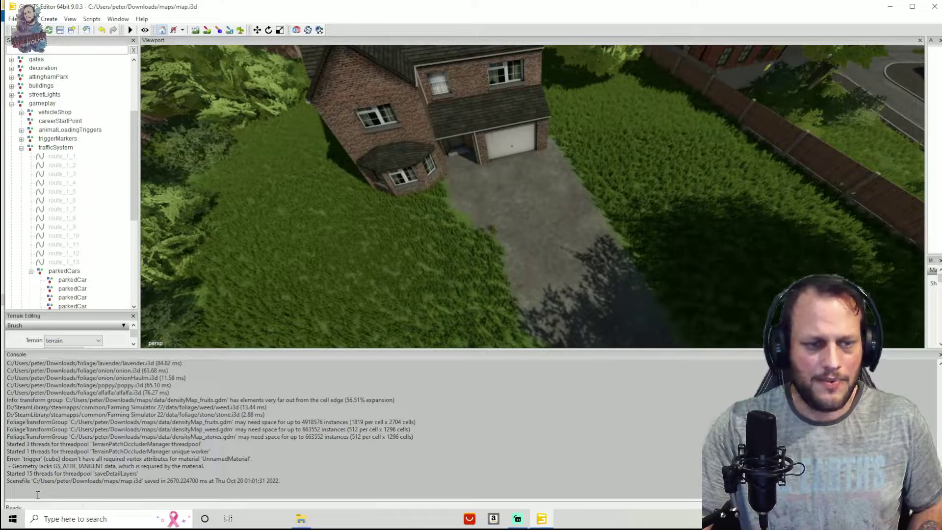
{"action": "left_click_drag", "start_coordinate": [291, 479], "coordinate": [63, 482]}
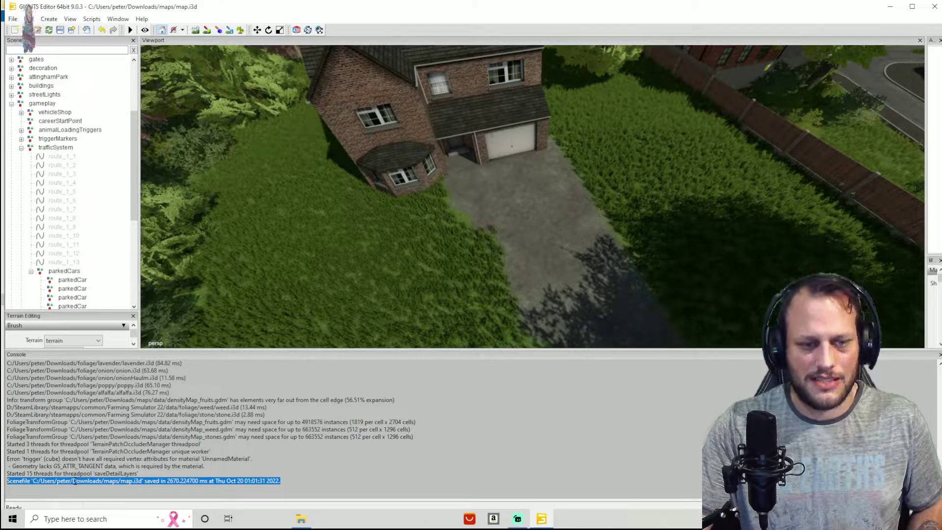
{"action": "left_click_drag", "start_coordinate": [73, 482], "coordinate": [93, 482]}
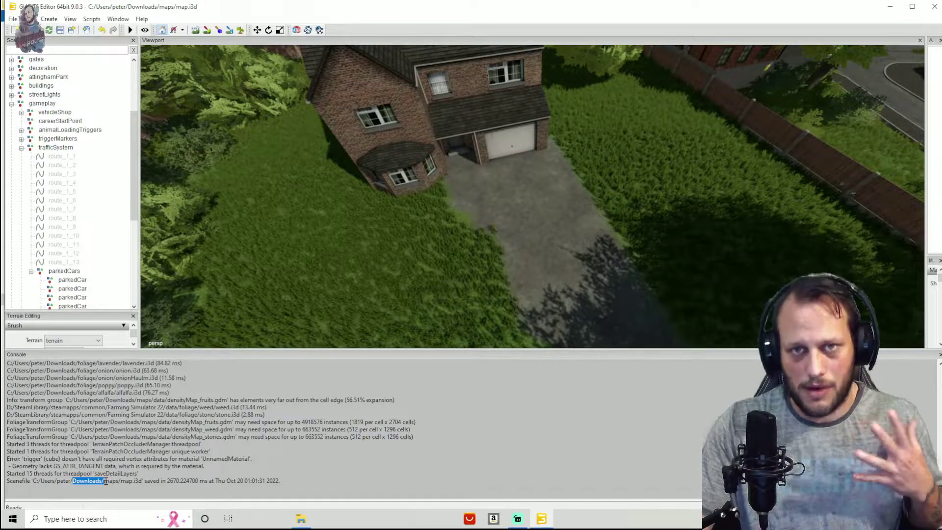
{"action": "left_click_drag", "start_coordinate": [105, 482], "coordinate": [124, 482]}
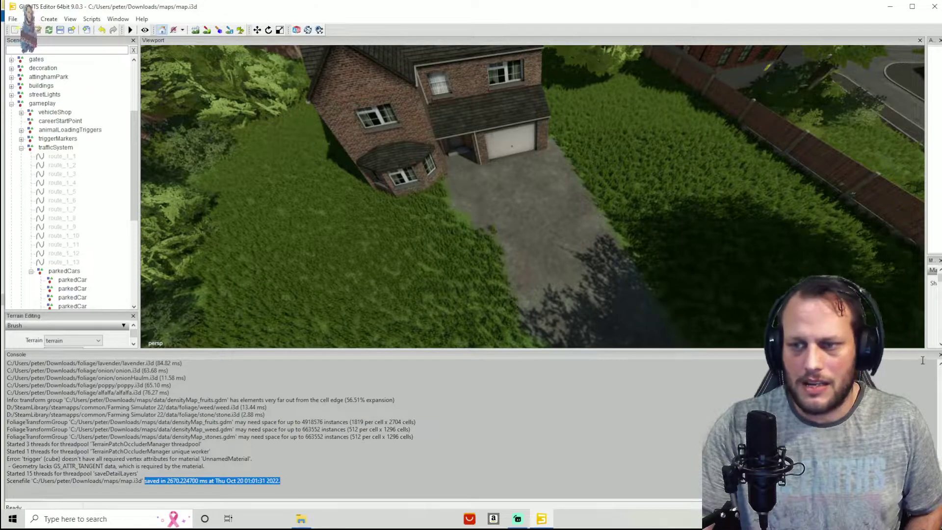
- Close the Console, reopen and enlarge it, and highlight the scenefile save message again
{"action": "left_click", "coordinate": [939, 357]}
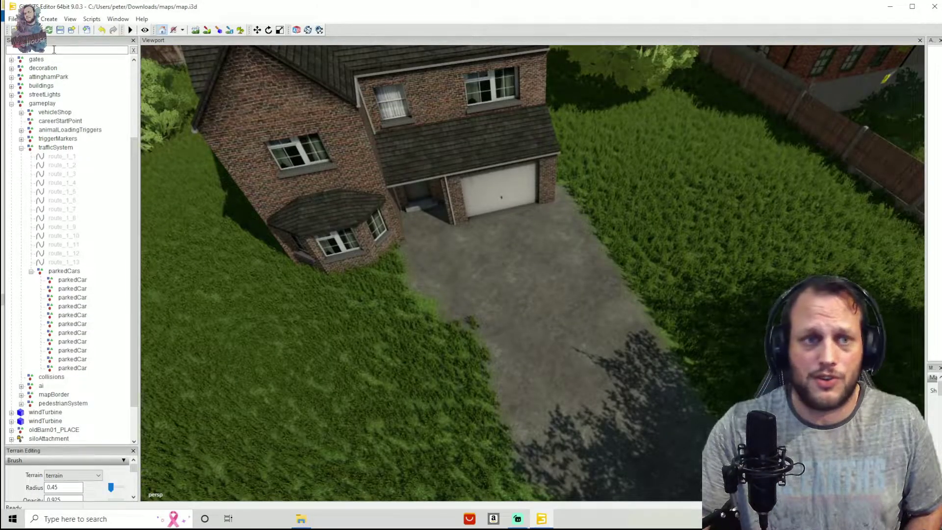
{"action": "left_click", "coordinate": [118, 20]}
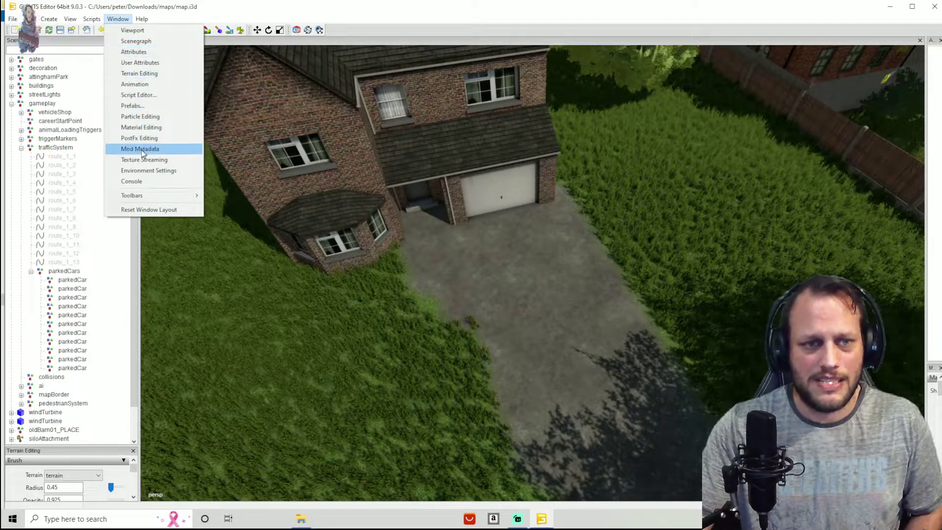
{"action": "left_click", "coordinate": [131, 181]}
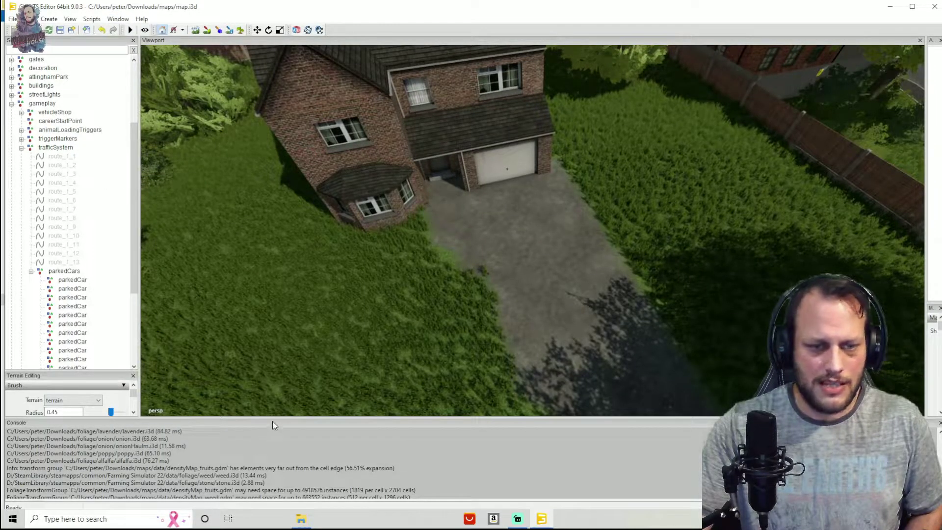
{"action": "left_click_drag", "start_coordinate": [282, 333], "coordinate": [282, 316]}
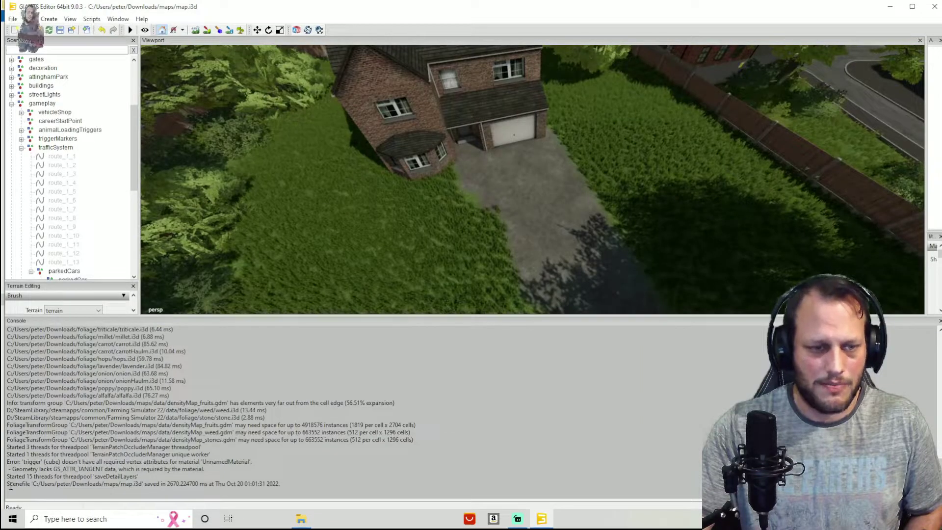
{"action": "left_click_drag", "start_coordinate": [7, 484], "coordinate": [295, 485]}
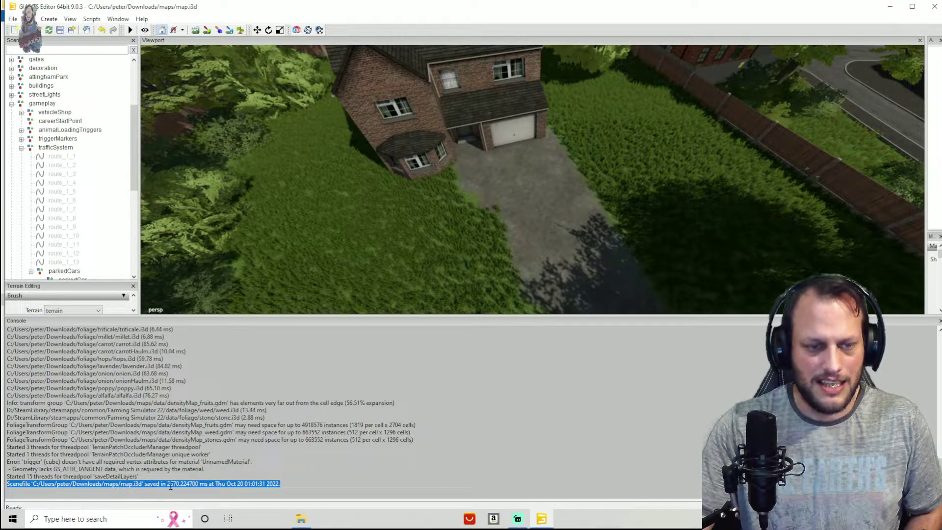
- Save the map once more, close GIANTS Editor, and return to the Downloads folder in File Explorer
{"action": "left_click", "coordinate": [380, 286]}
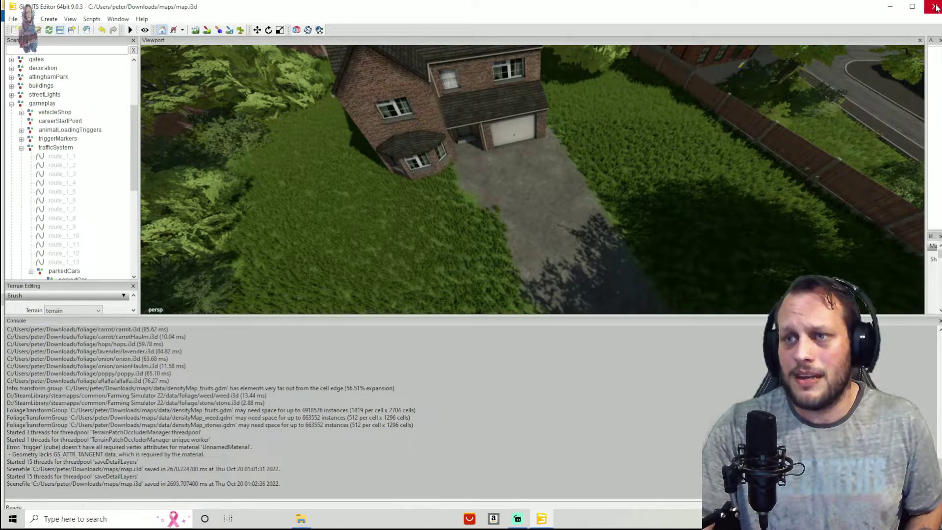
{"action": "left_click", "coordinate": [935, 7]}
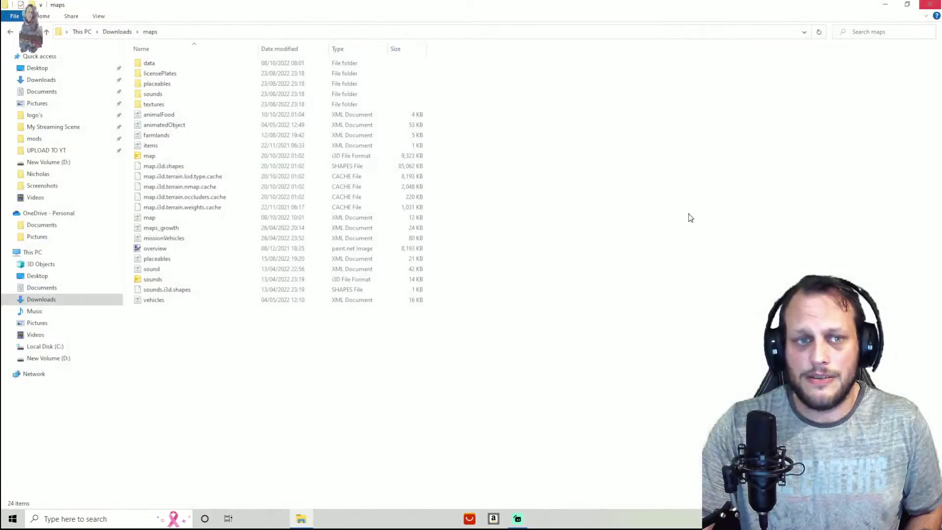
{"action": "left_click", "coordinate": [10, 32]}
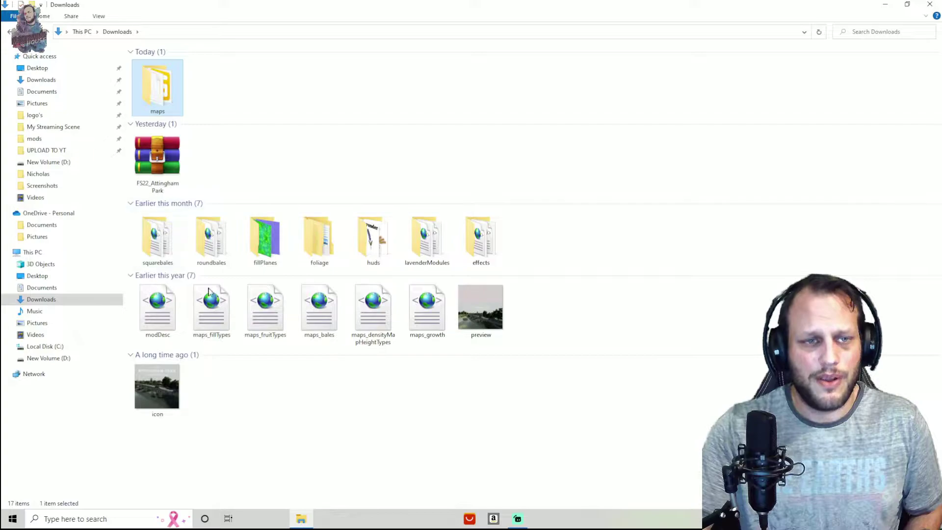
{"action": "left_click_drag", "start_coordinate": [581, 448], "coordinate": [137, 68]}
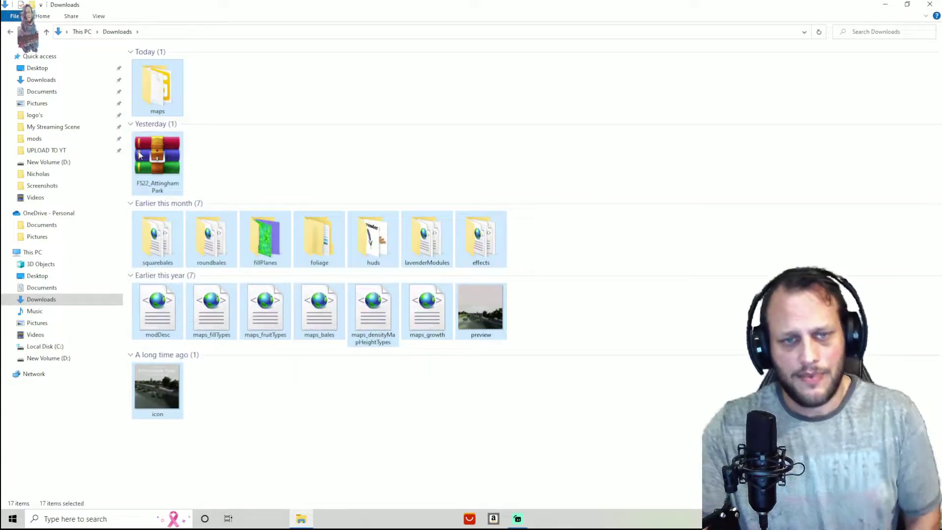
{"action": "left_click", "coordinate": [323, 126]}
{"action": "left_click", "coordinate": [321, 158]}
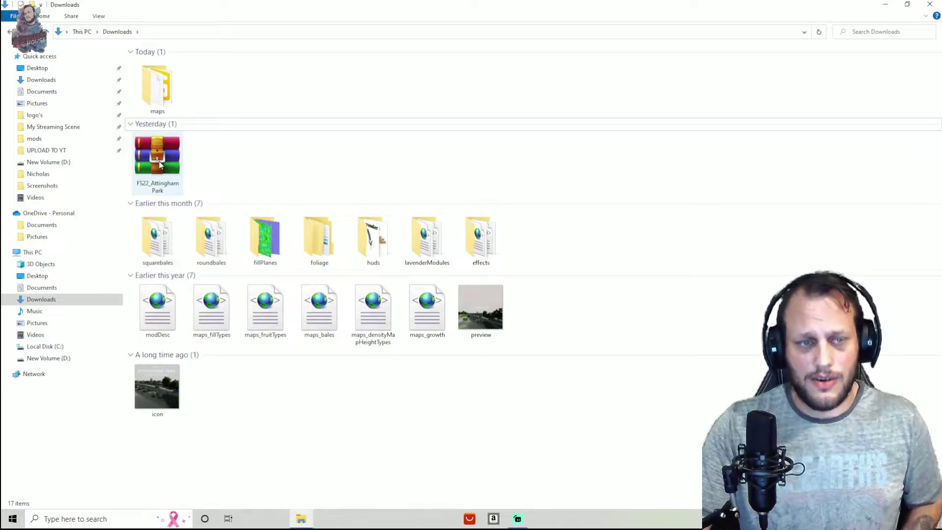
{"action": "mouse_move", "coordinate": [159, 164]}
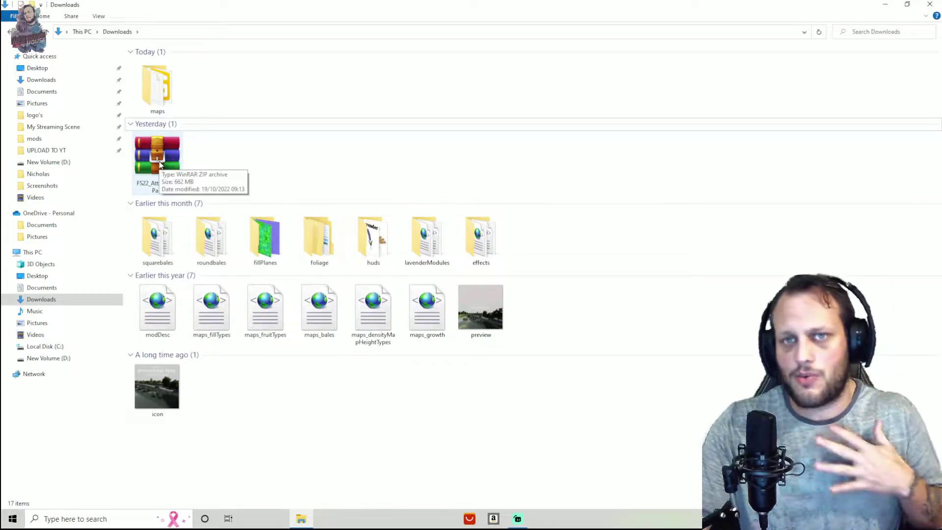
{"action": "left_click", "coordinate": [161, 159]}
{"action": "right_click", "coordinate": [160, 159]}
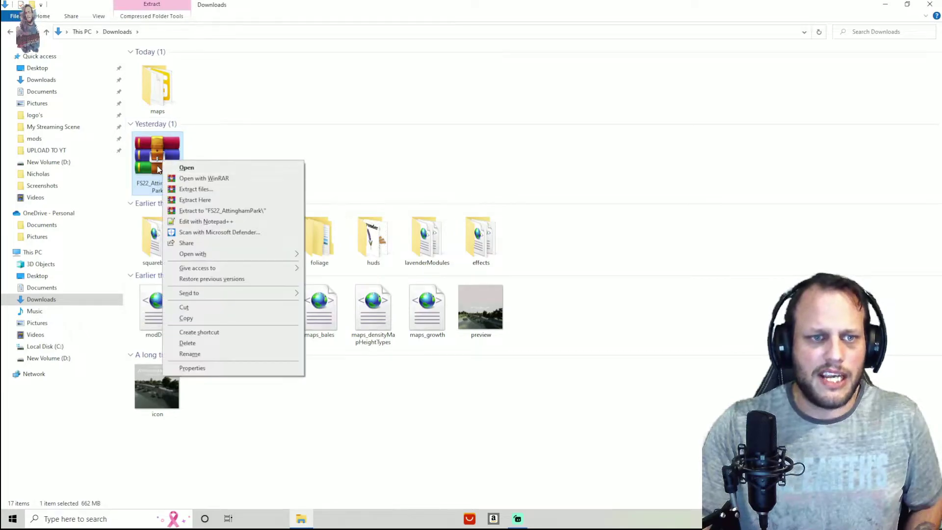
{"action": "left_click", "coordinate": [300, 147]}
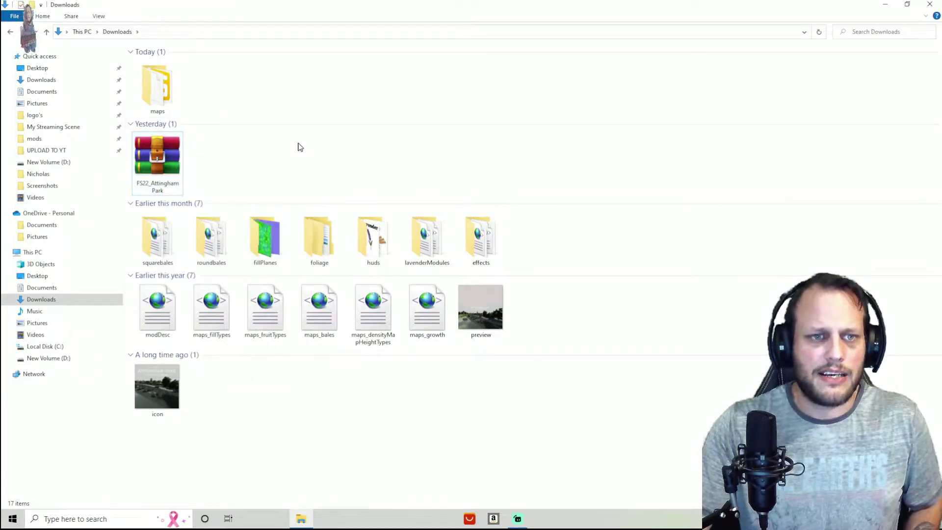
- Copy the file name of the original FS22_AttinghamPark archive and delete that archive from Downloads
{"action": "right_click", "coordinate": [153, 153]}
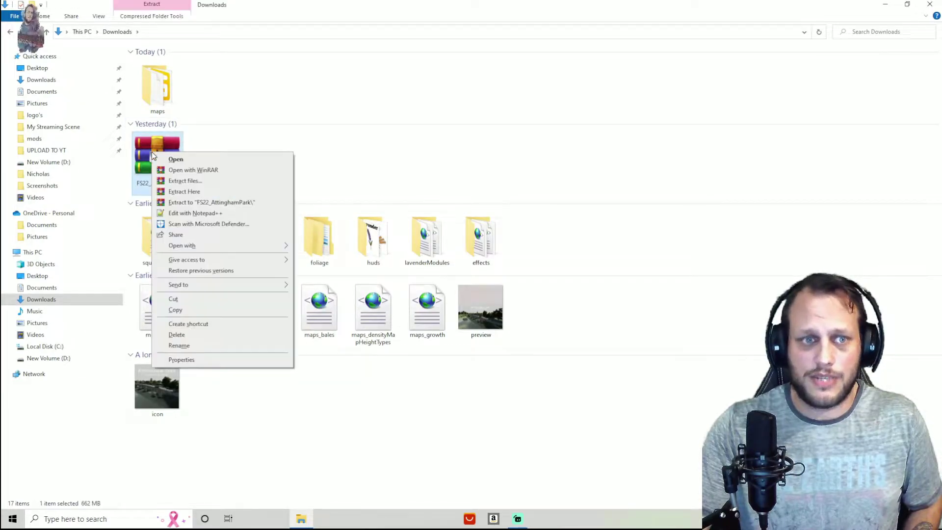
{"action": "left_click", "coordinate": [193, 346]}
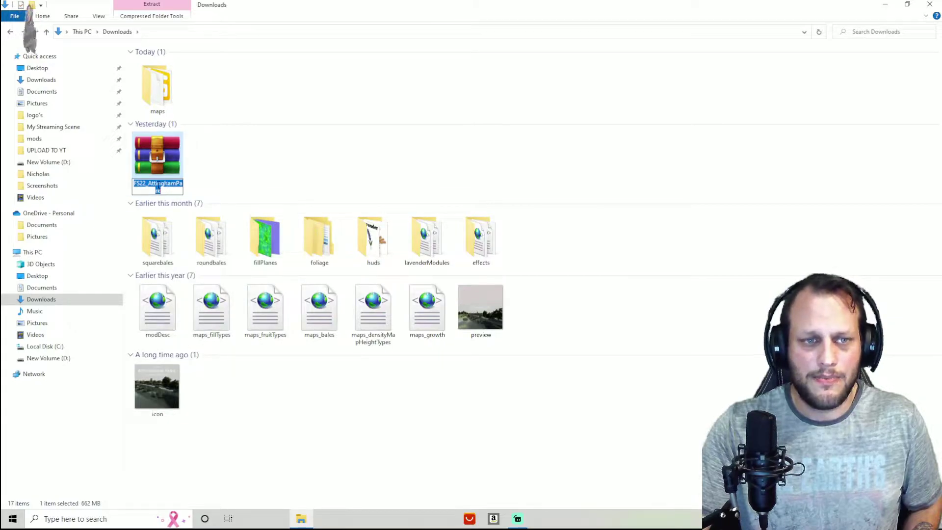
{"action": "right_click", "coordinate": [157, 189]}
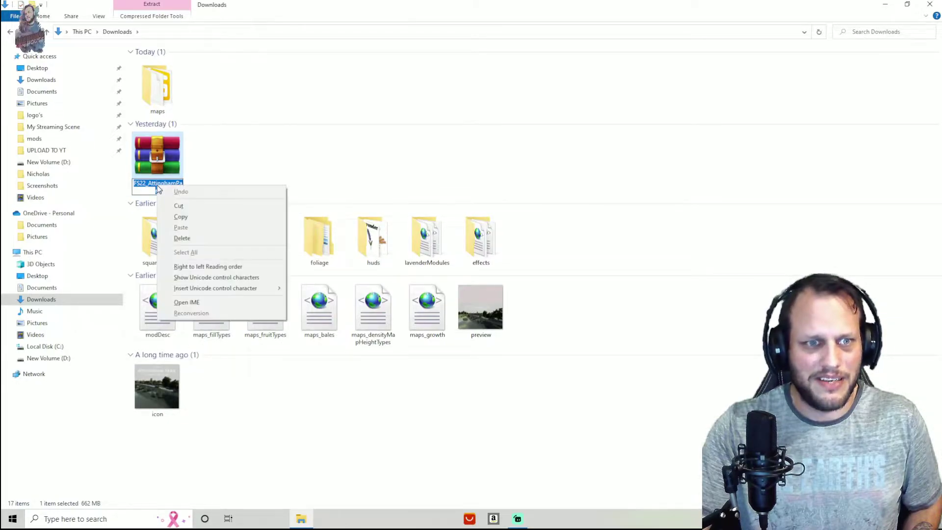
{"action": "left_click", "coordinate": [186, 215]}
{"action": "left_click", "coordinate": [226, 174]}
{"action": "left_click", "coordinate": [174, 170]}
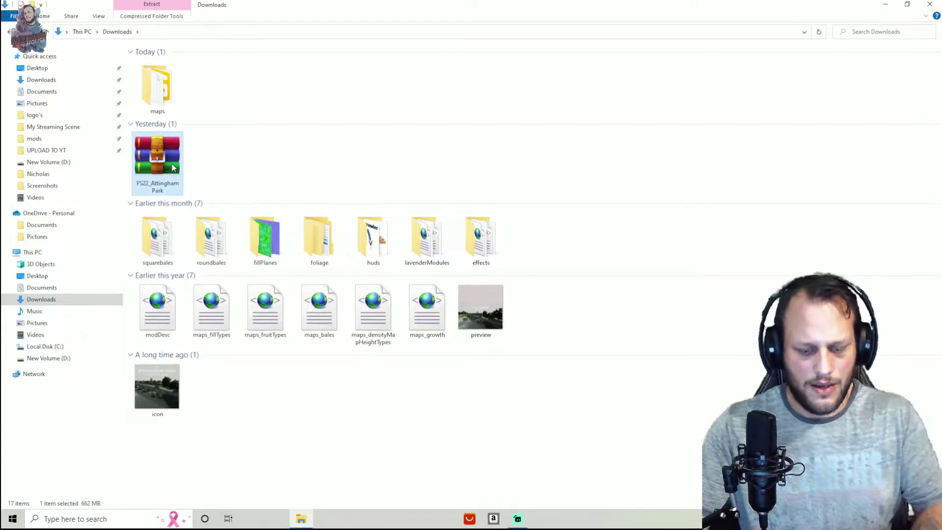
{"action": "key", "text": "Delete"}
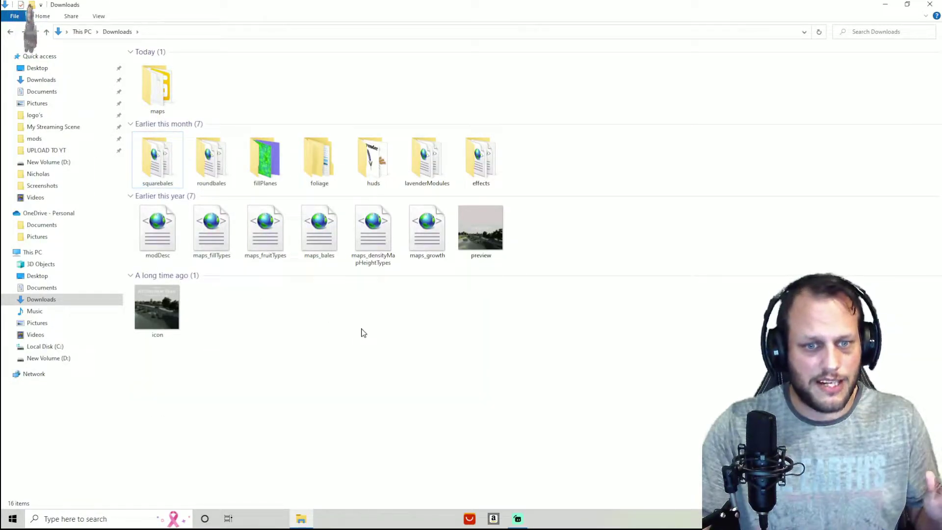
- Create a new WinRAR ZIP archive in Downloads and name it FS22_AttinghamPark using the copied name
{"action": "right_click", "coordinate": [361, 329]}
{"action": "mouse_move", "coordinate": [423, 451]}
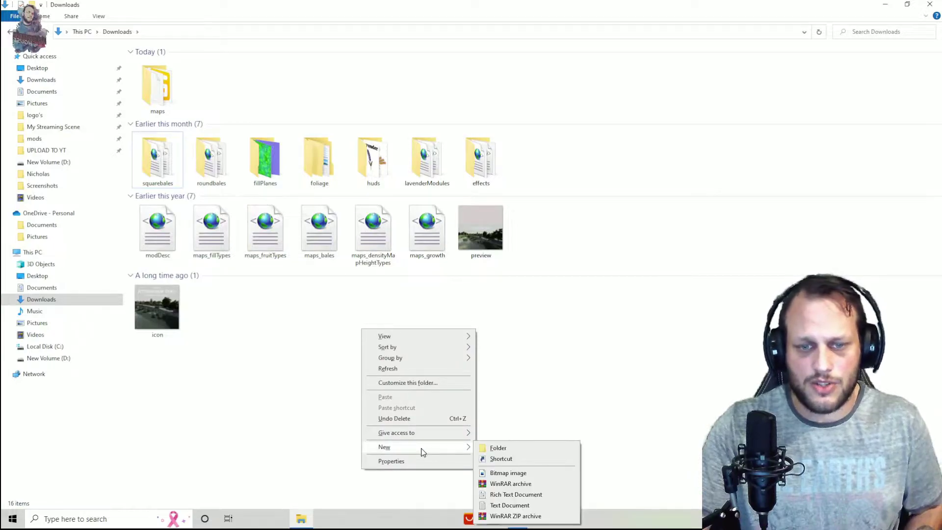
{"action": "left_click", "coordinate": [515, 516]}
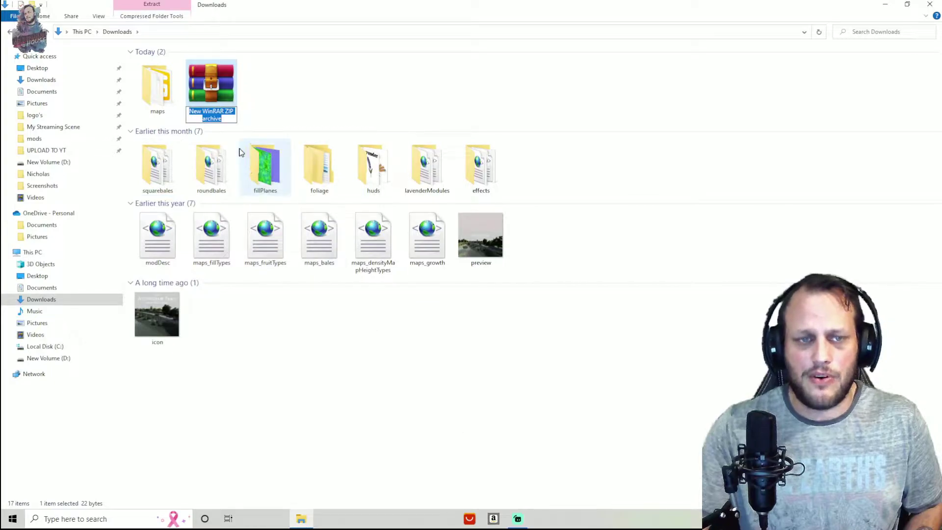
{"action": "right_click", "coordinate": [218, 114]}
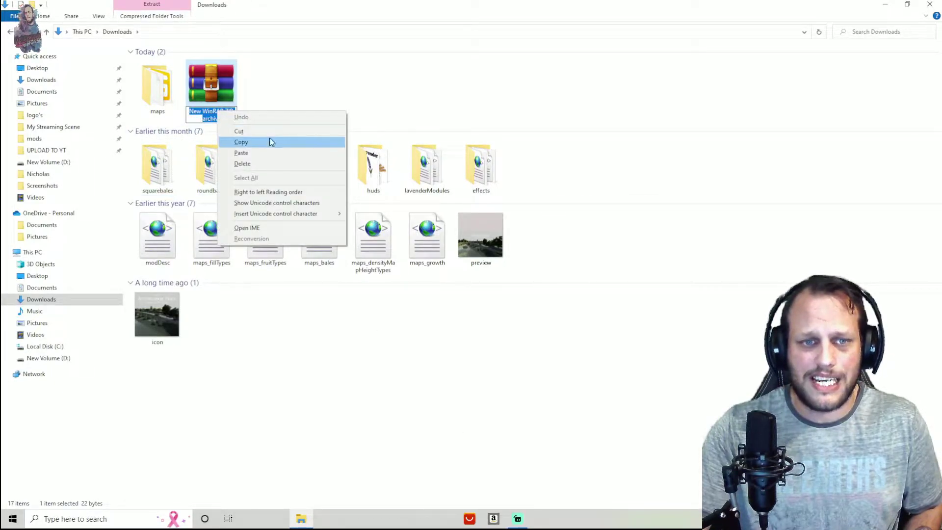
{"action": "left_click", "coordinate": [242, 153]}
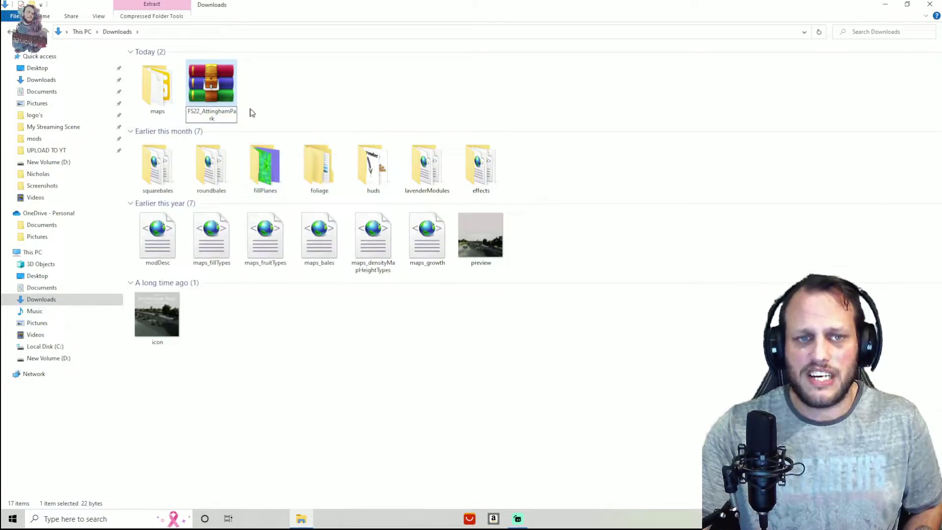
{"action": "key", "text": "Return"}
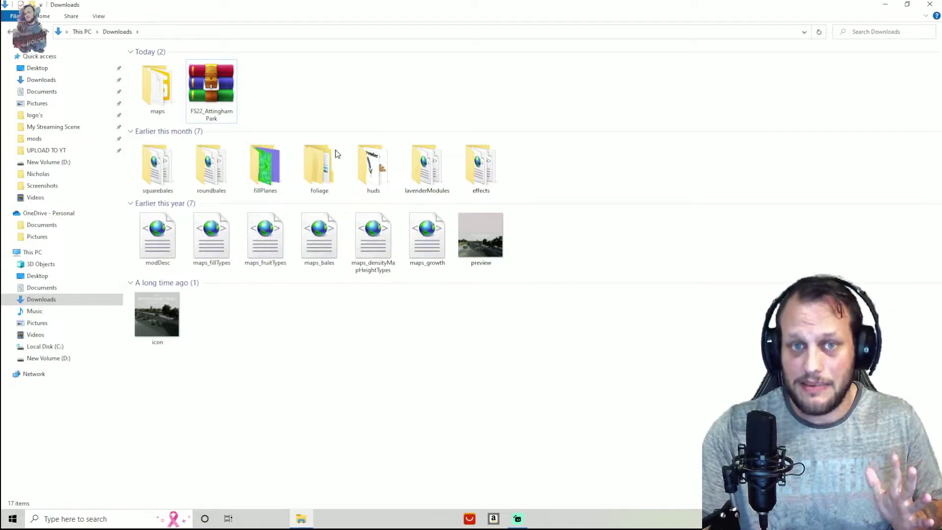
{"action": "left_click", "coordinate": [579, 396]}
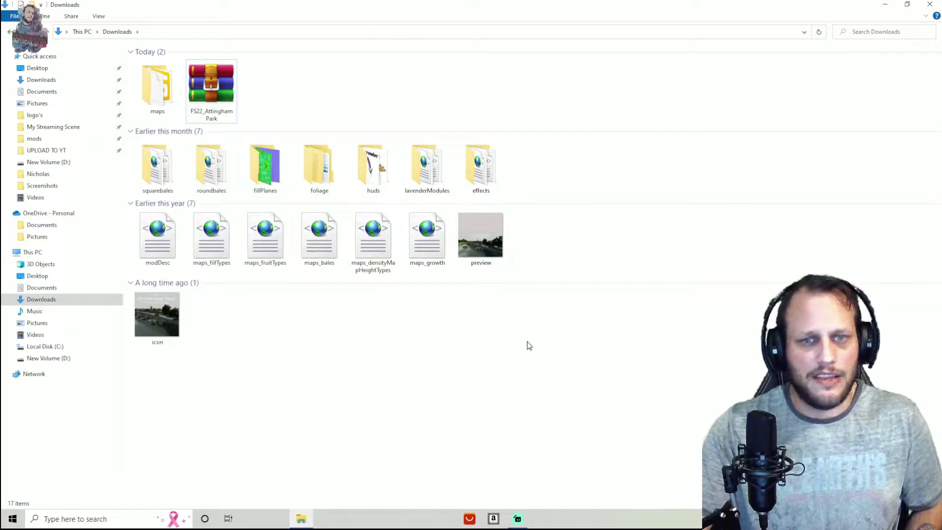
- Add all map folders and files in Downloads, except the archive itself, to the new FS22_AttinghamPark archive
{"action": "left_click_drag", "start_coordinate": [600, 407], "coordinate": [135, 61]}
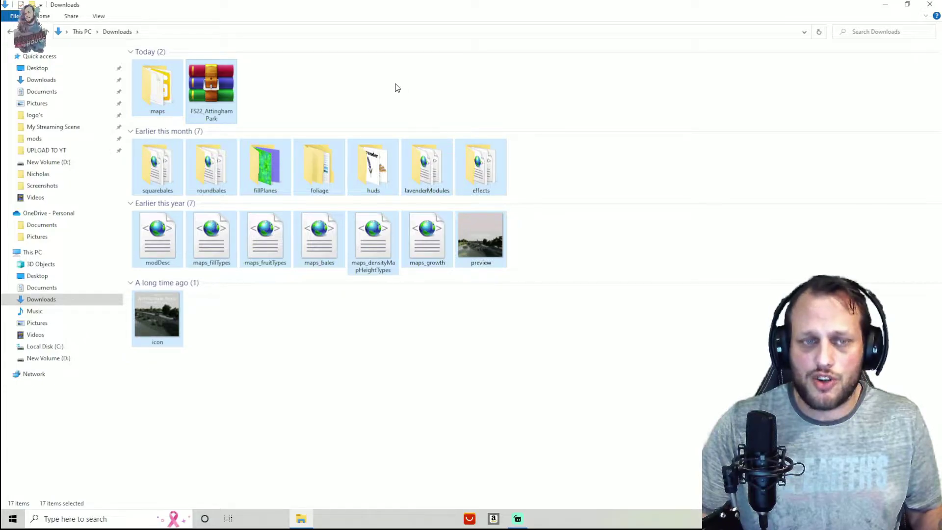
{"action": "left_click", "coordinate": [216, 85], "text": "ctrl"}
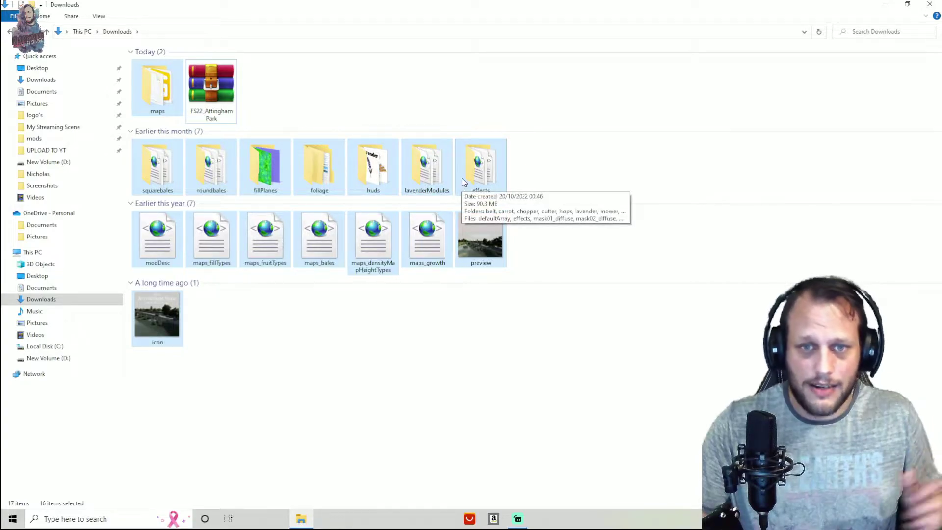
{"action": "left_click_drag", "start_coordinate": [484, 168], "coordinate": [212, 96]}
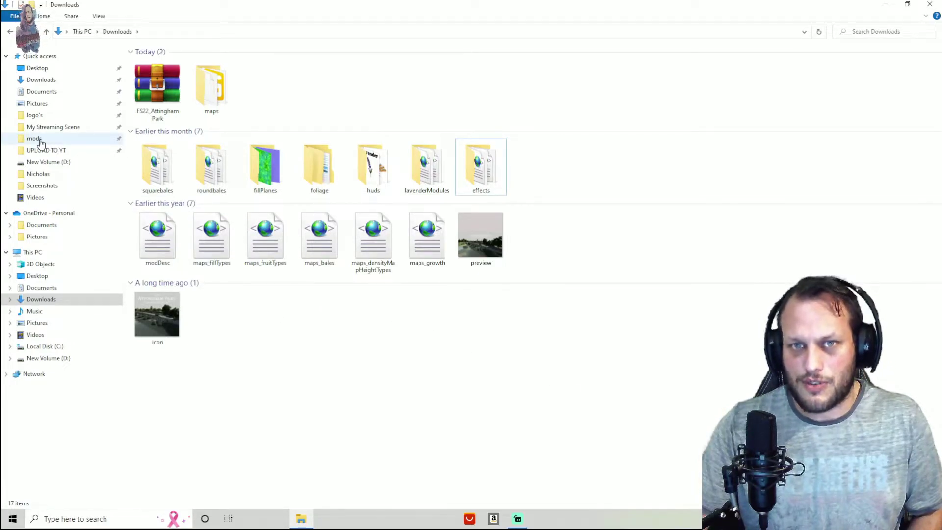
- Open the FarmingSimulator2022 mods folder and locate the existing FS22_AttinghamPark archive
{"action": "left_click", "coordinate": [40, 141]}
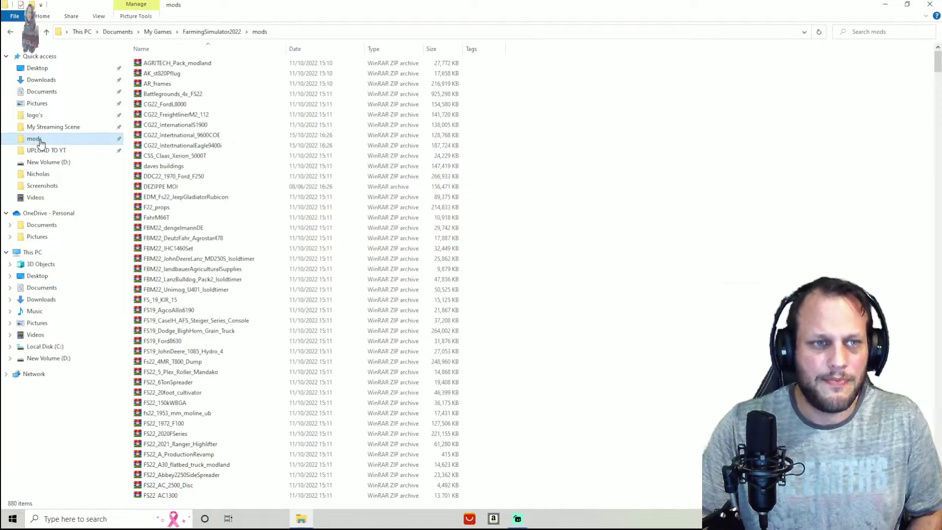
{"action": "scroll", "coordinate": [277, 133], "scroll_direction": "down", "scroll_amount": 20}
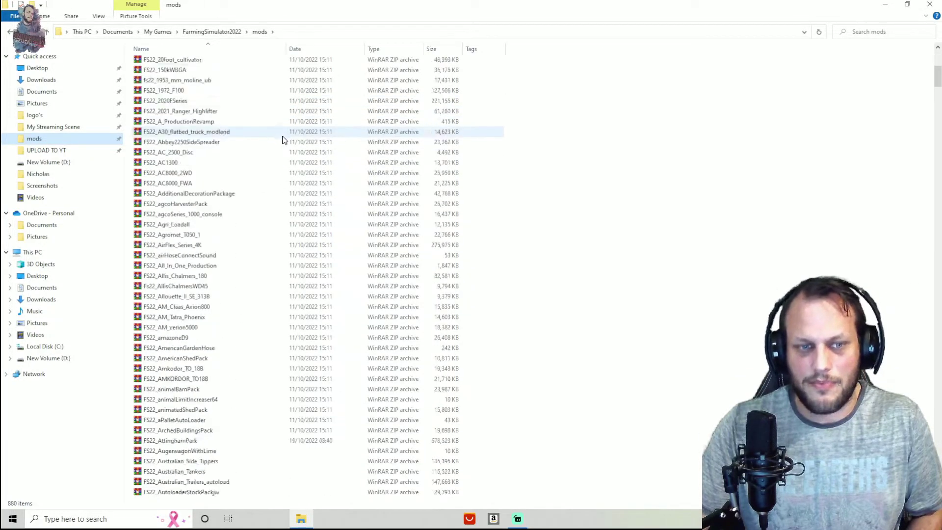
{"action": "scroll", "coordinate": [285, 142], "scroll_direction": "down", "scroll_amount": 20}
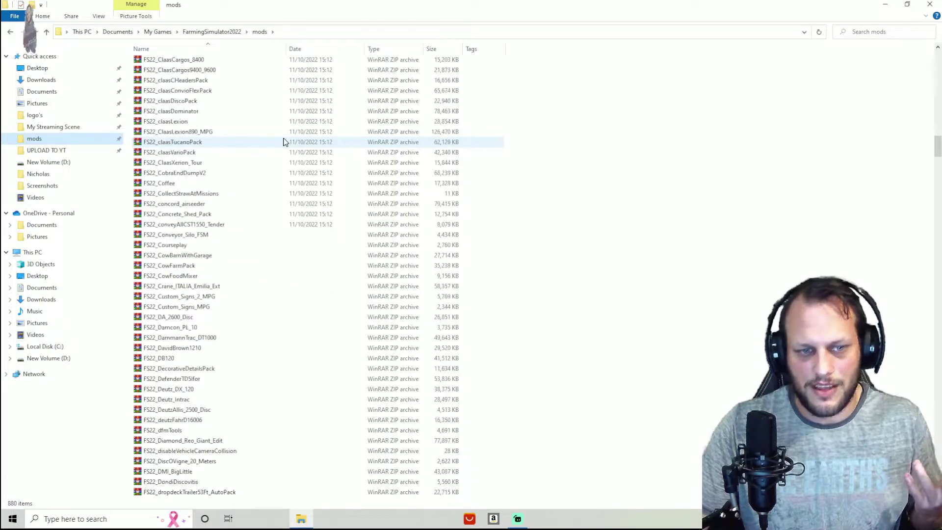
{"action": "scroll", "coordinate": [293, 147], "scroll_direction": "up", "scroll_amount": 14}
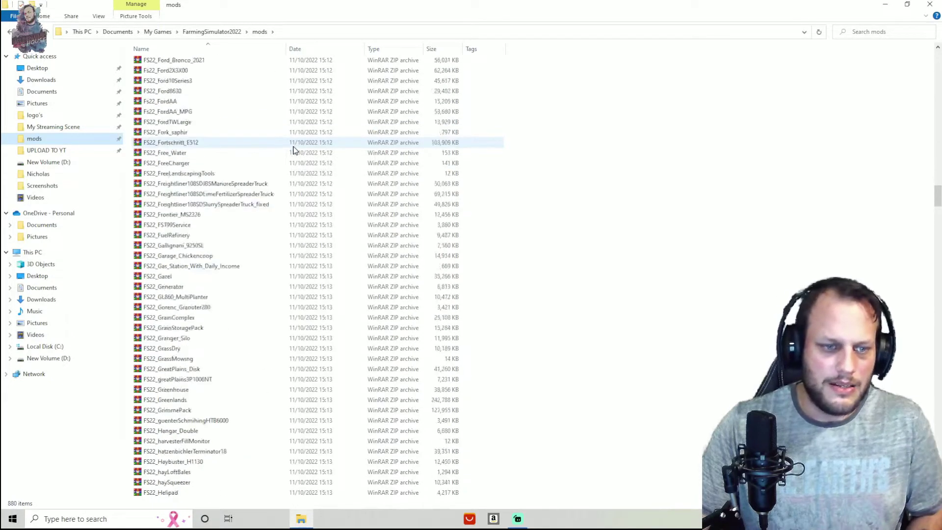
{"action": "left_click_drag", "start_coordinate": [938, 182], "coordinate": [939, 57]}
{"action": "scroll", "coordinate": [207, 272], "scroll_direction": "down", "scroll_amount": 13}
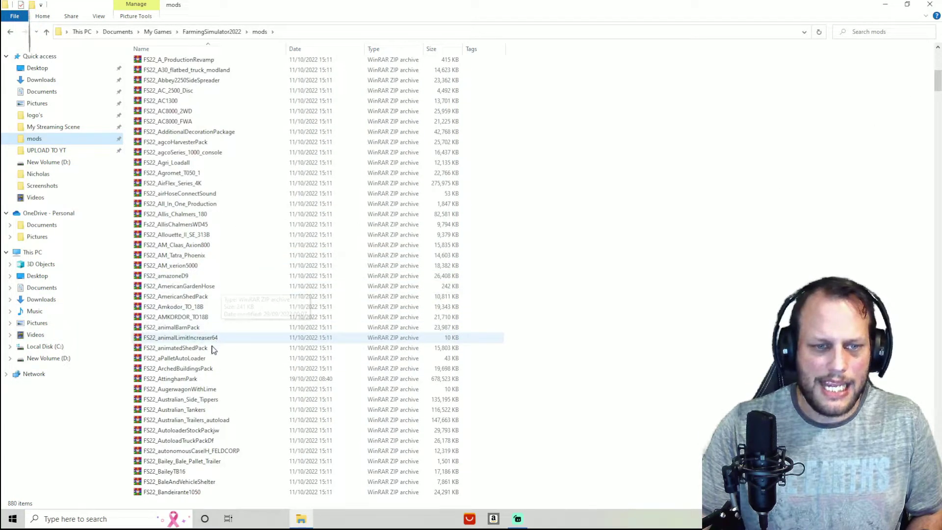
{"action": "left_click", "coordinate": [201, 379]}
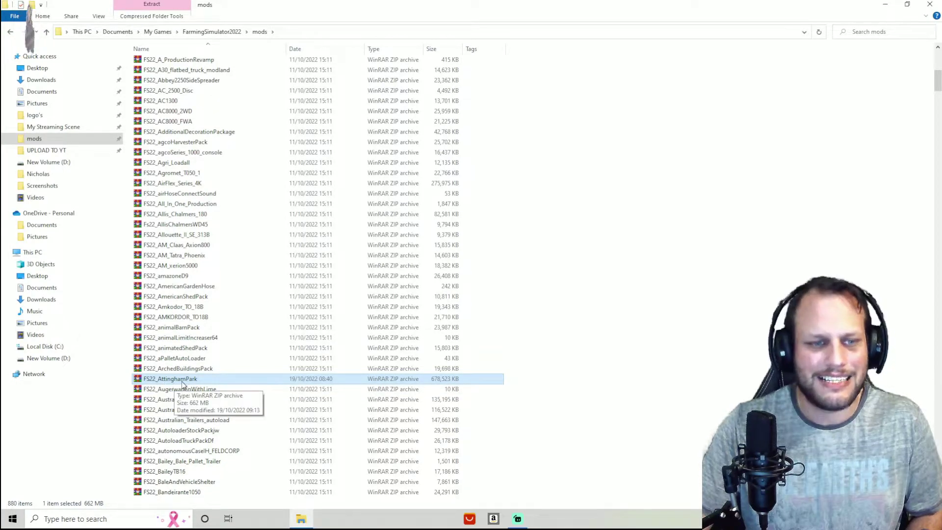
- Delete the loose map files and folders from Downloads, including the maps folder, keeping only the FS22_AttinghamPark archive
{"action": "left_click", "coordinate": [43, 79]}
{"action": "left_click", "coordinate": [156, 87]}
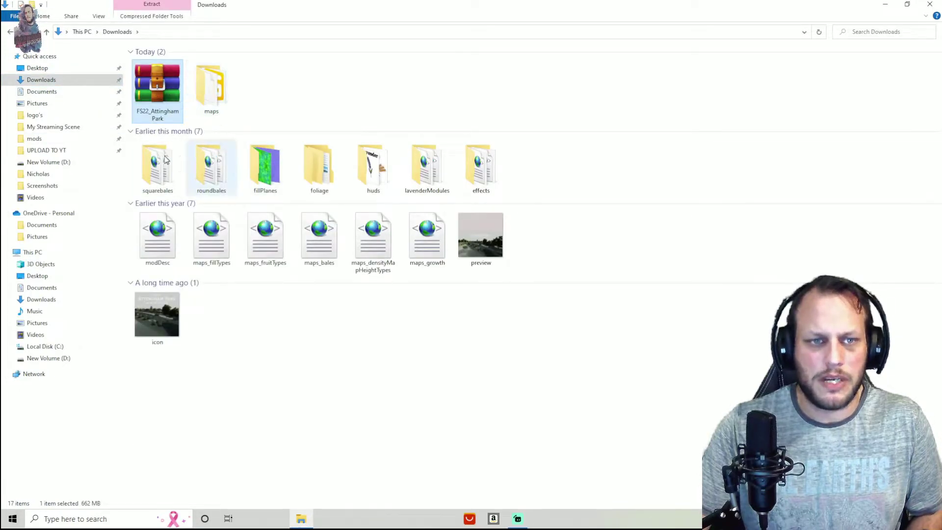
{"action": "left_click_drag", "start_coordinate": [583, 378], "coordinate": [155, 154]}
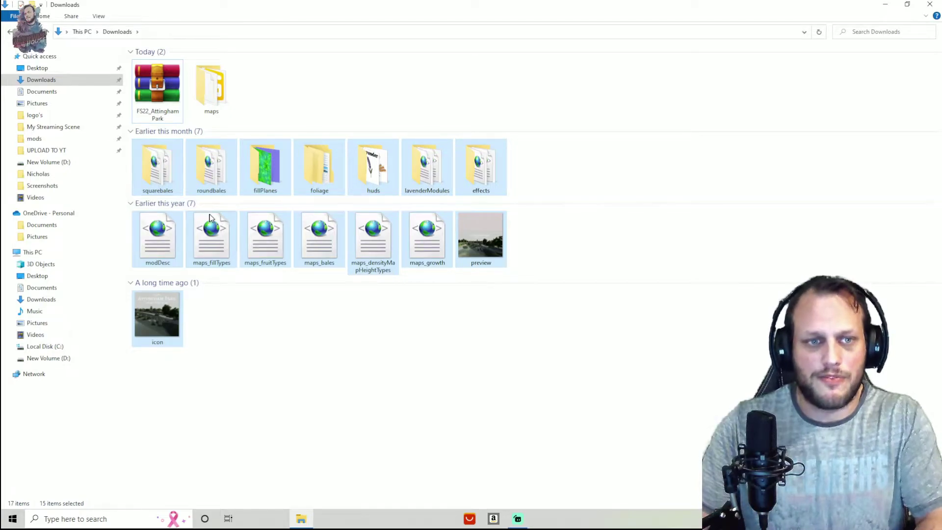
{"action": "key", "text": "Delete"}
{"action": "left_click", "coordinate": [219, 98]}
{"action": "key", "text": "Delete"}
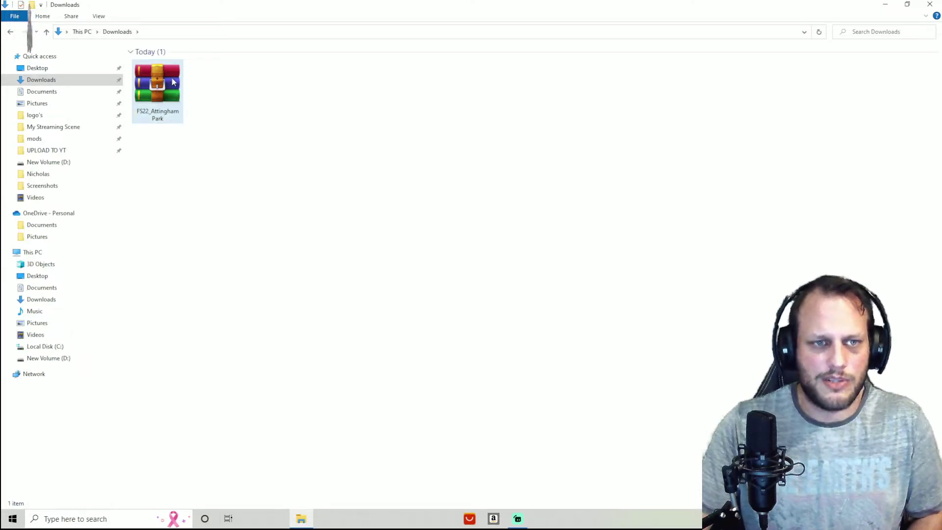
- Move the new FS22_AttinghamPark archive into the mods folder, replacing the existing file there
{"action": "left_click_drag", "start_coordinate": [166, 84], "coordinate": [61, 137]}
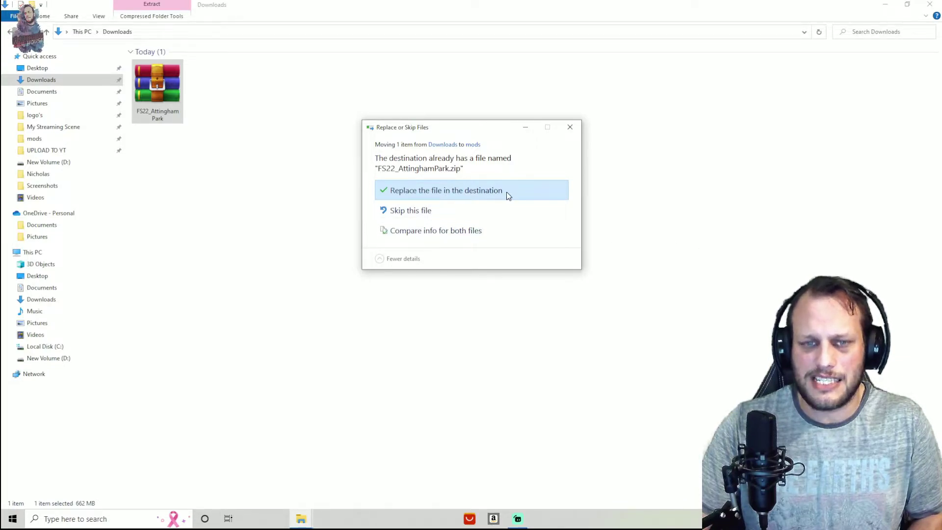
{"action": "left_click", "coordinate": [433, 190]}
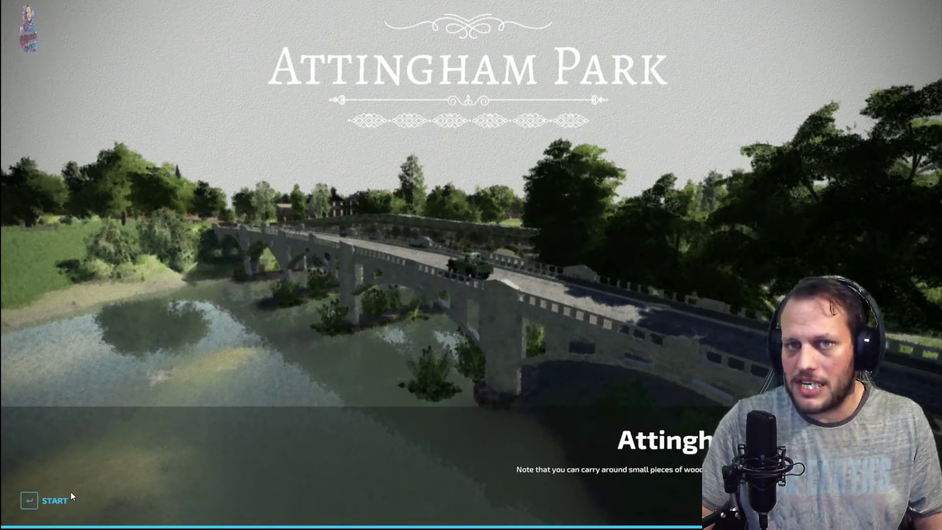
- Switch to Farming Simulator 22, start the loaded Attingham Park map, and walk through the farmyard
{"action": "left_click", "coordinate": [43, 499]}
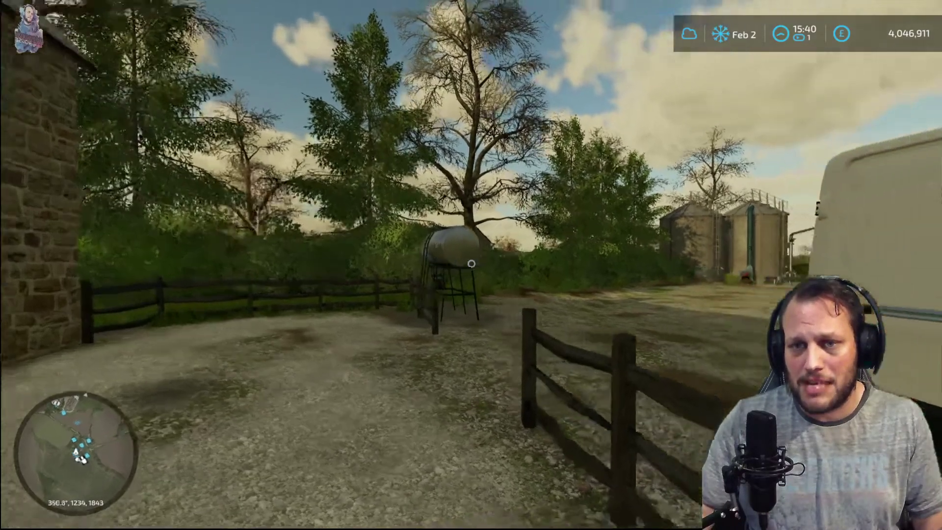
{"action": "key", "text": "w"}
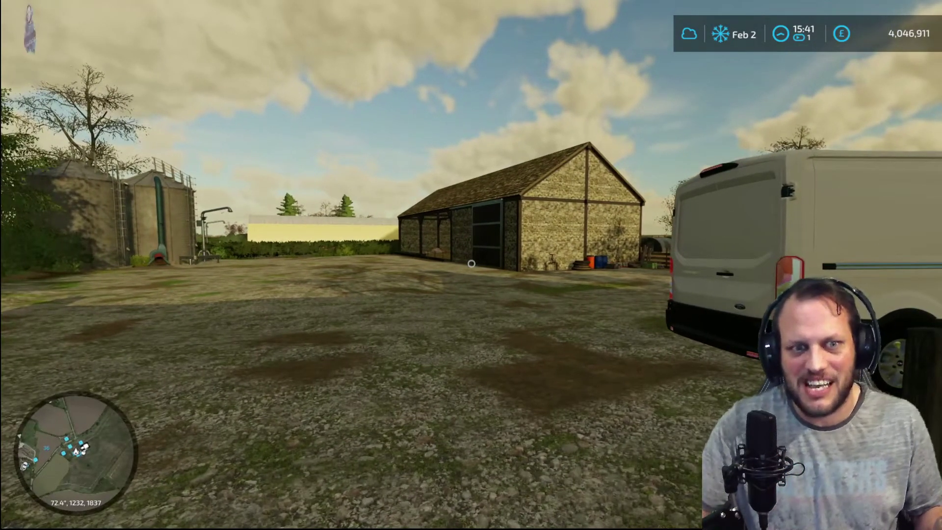
- Open the in-game map and visit the County Stores location
{"action": "key", "text": "Escape"}
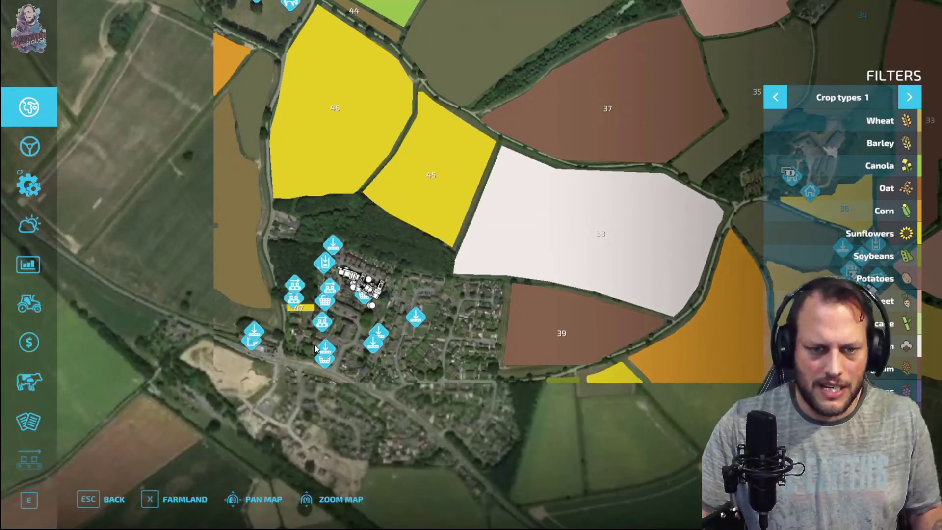
{"action": "left_click", "coordinate": [254, 336]}
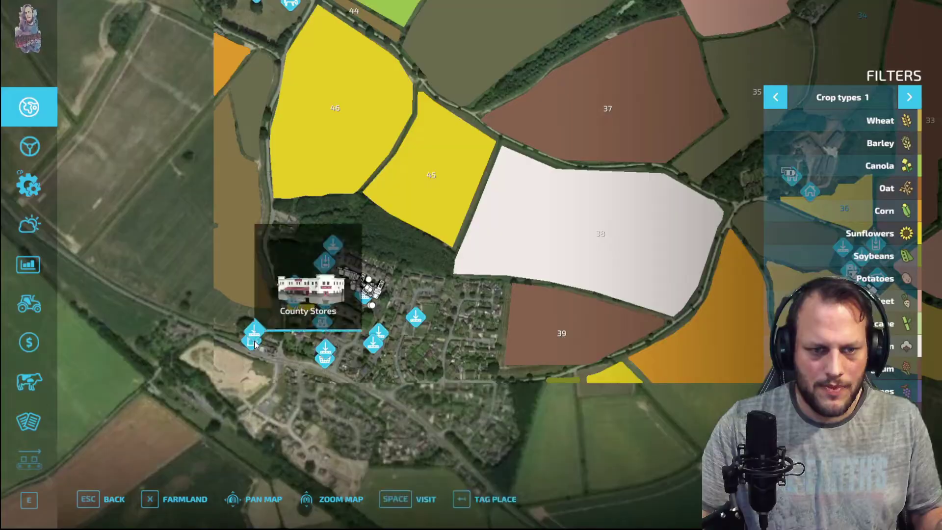
{"action": "key", "text": "space"}
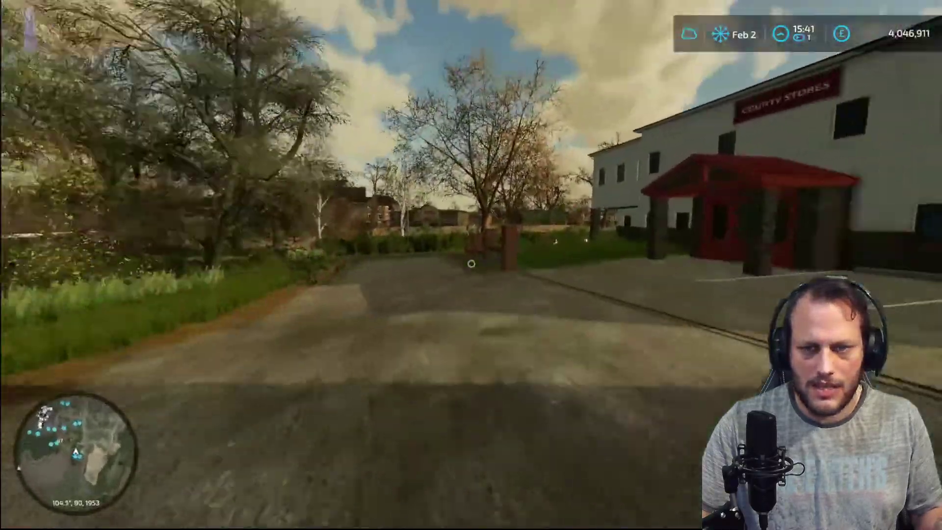
- Walk from County Stores along the road and around the nearby roundabout
{"action": "key", "text": "w"}
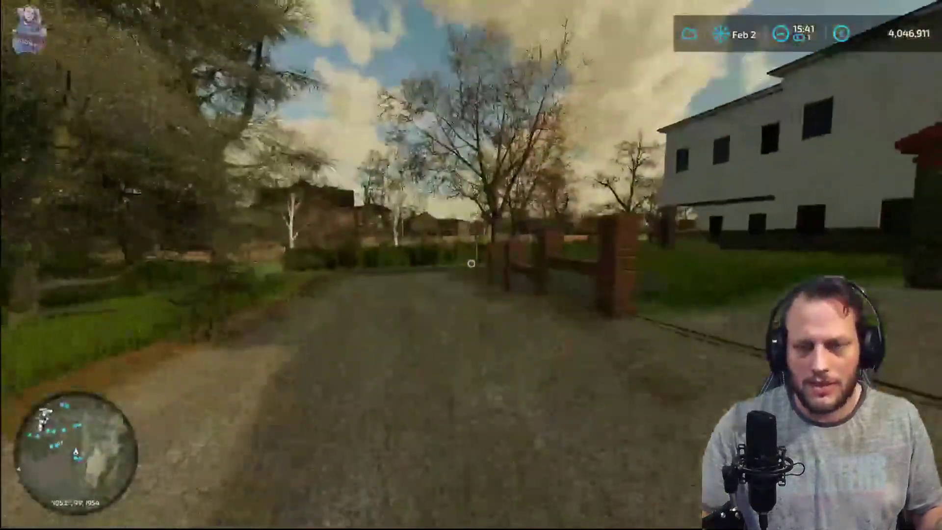
{"action": "key", "text": "w"}
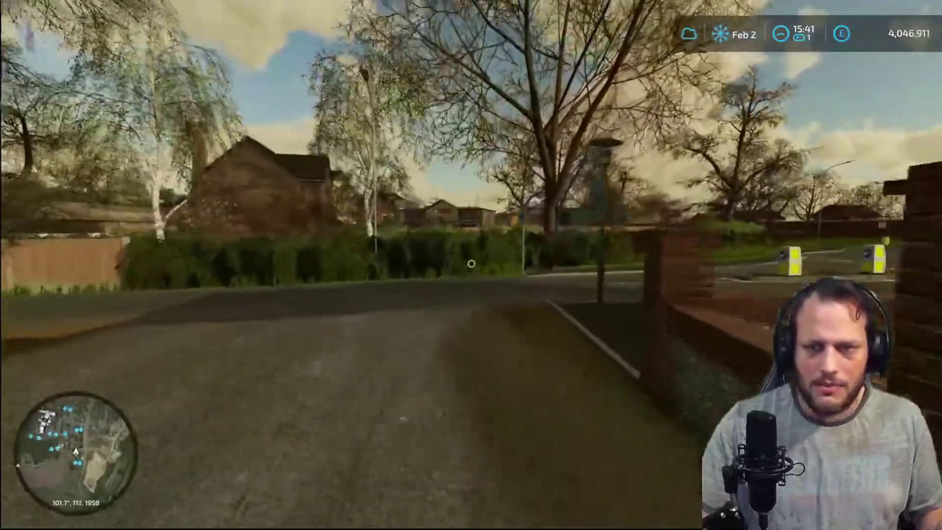
{"action": "key", "text": "w"}
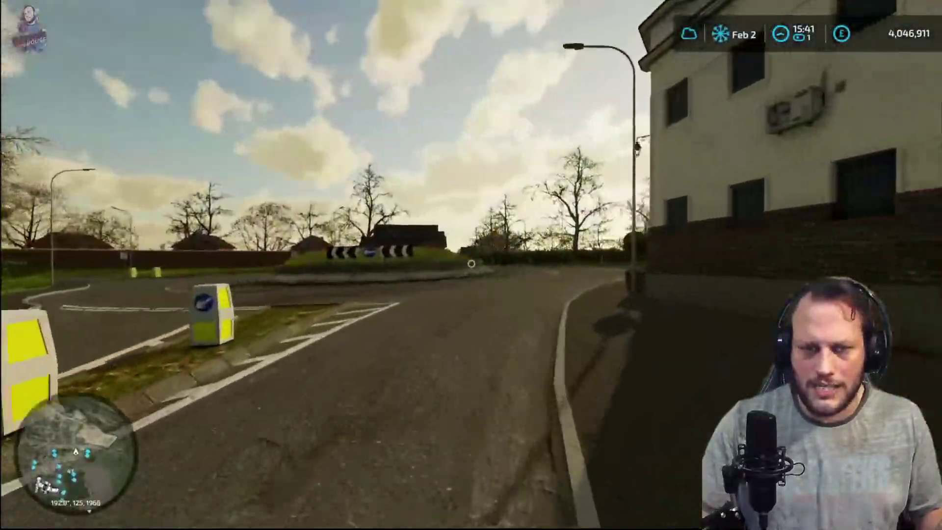
{"action": "key", "text": "w"}
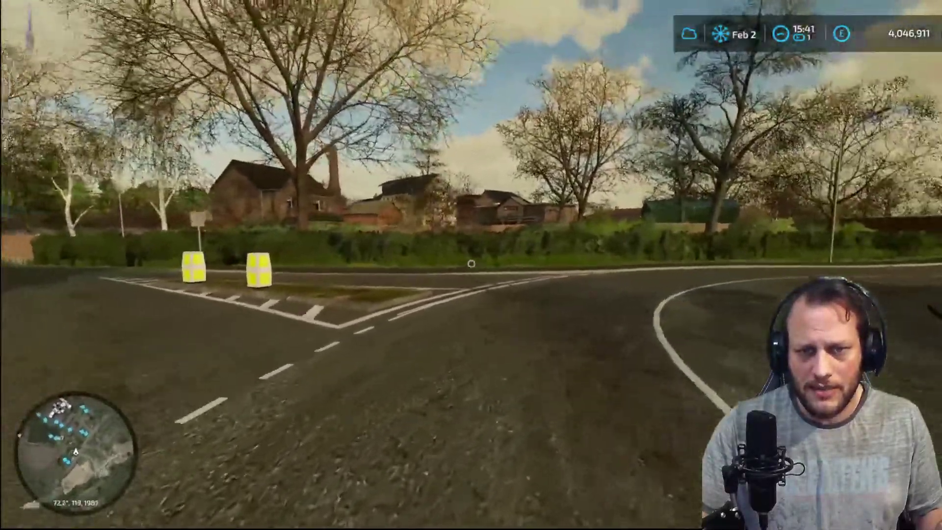
{"action": "key", "text": "w"}
{"action": "key", "text": "w"}
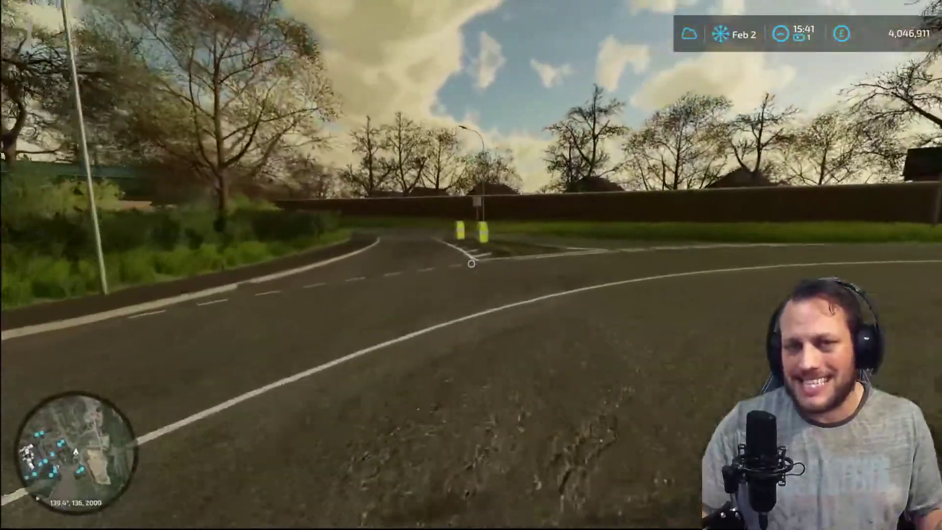
- Leave the roundabout and follow the driveway up to the garage of the detached brick house
{"action": "key", "text": "w"}
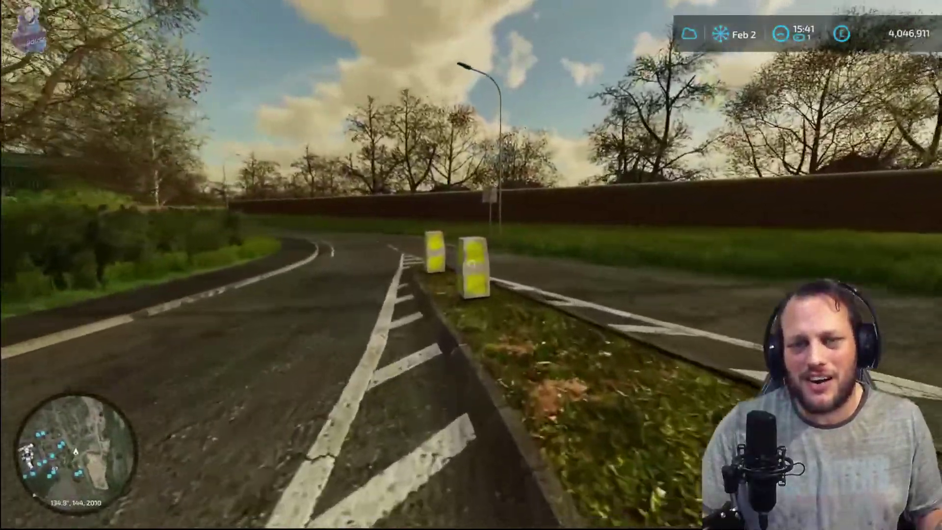
{"action": "key", "text": "w"}
{"action": "key", "text": "w"}
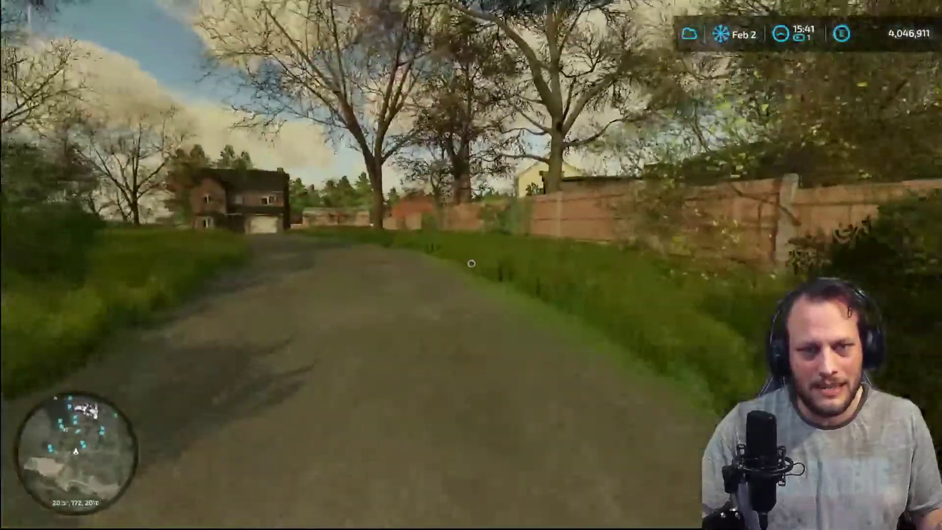
{"action": "key", "text": "w"}
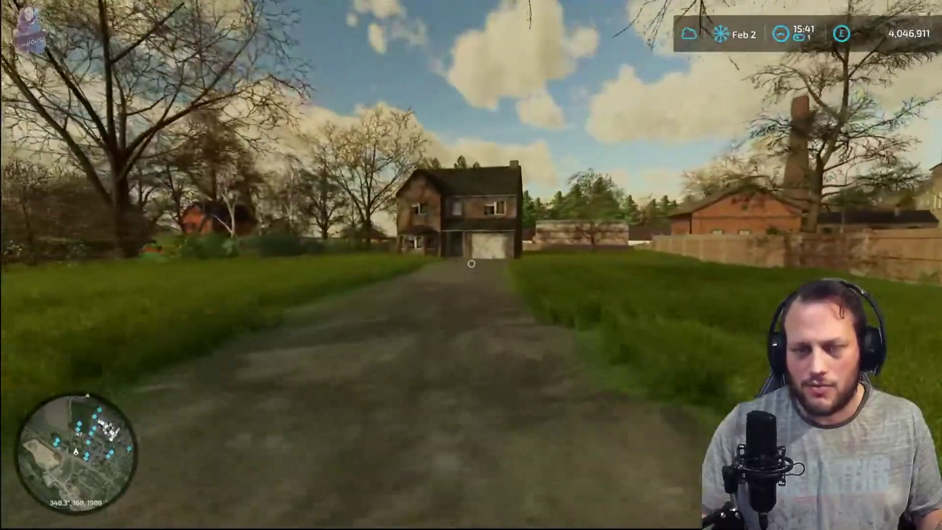
{"action": "key", "text": "w"}
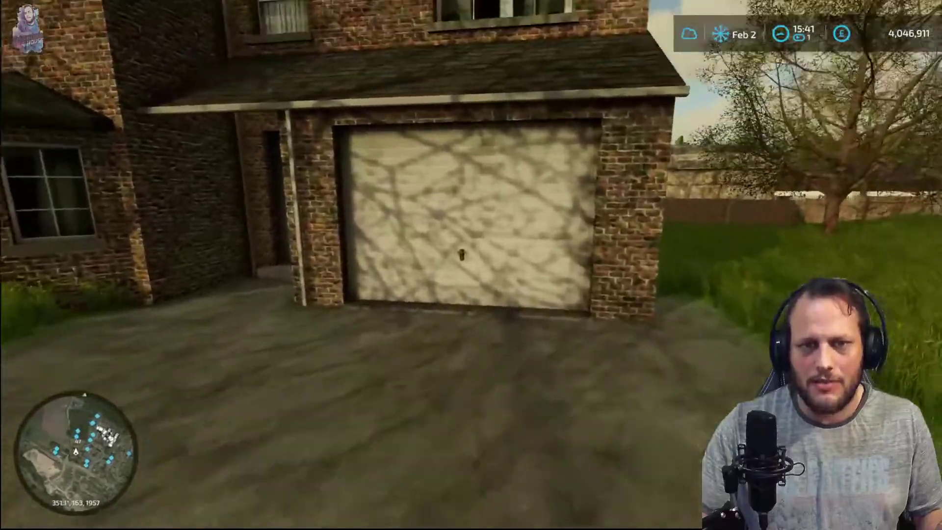
- Examine the brick house, its driveway, surrounding grass and boundary fence from several sides
{"action": "key", "text": "w"}
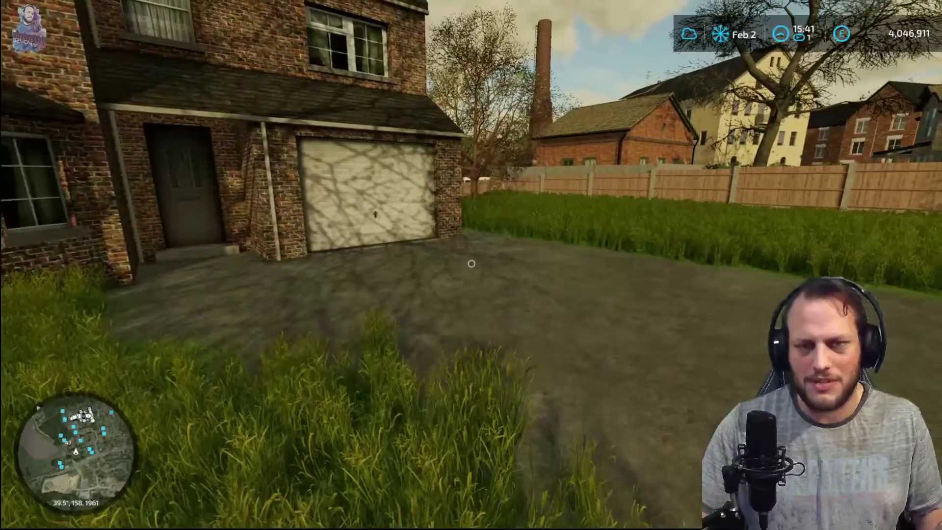
{"action": "mouse_move", "coordinate": [471, 263]}
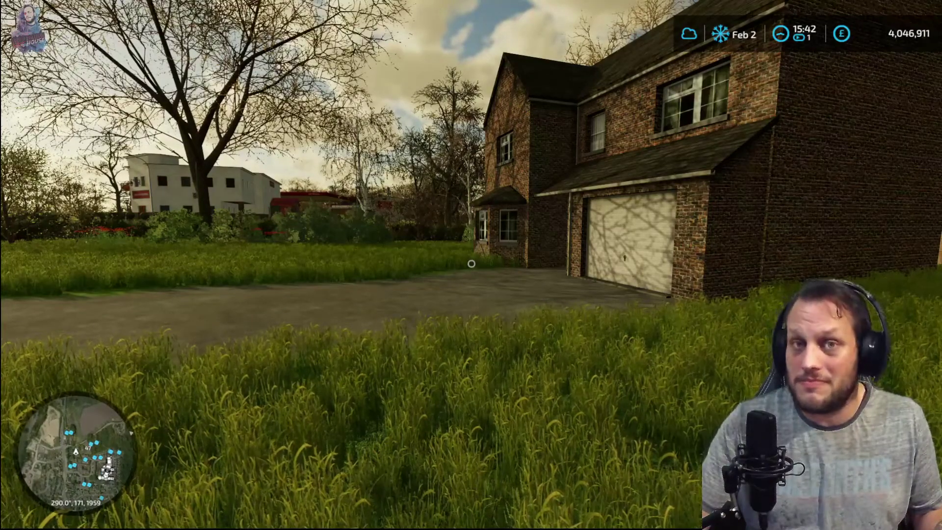
{"action": "key", "text": "w"}
{"action": "key", "text": "w"}
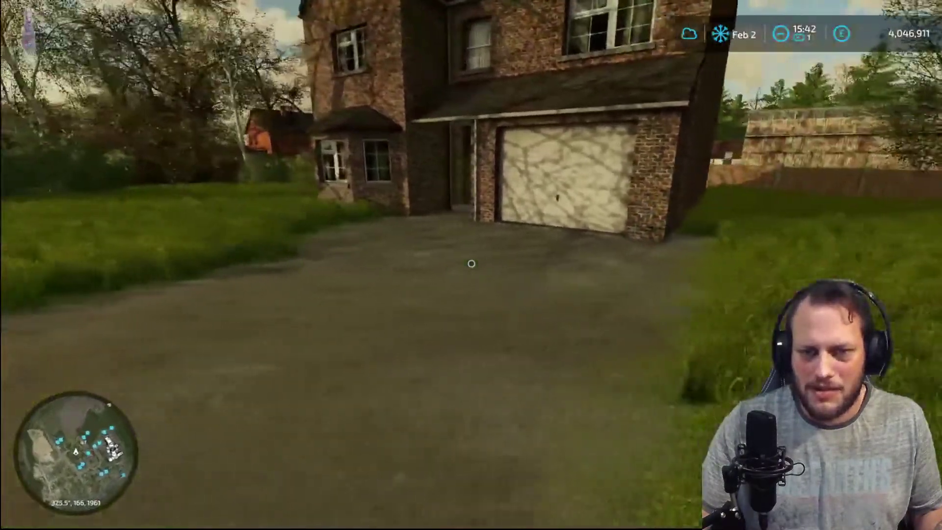
{"action": "key", "text": "w"}
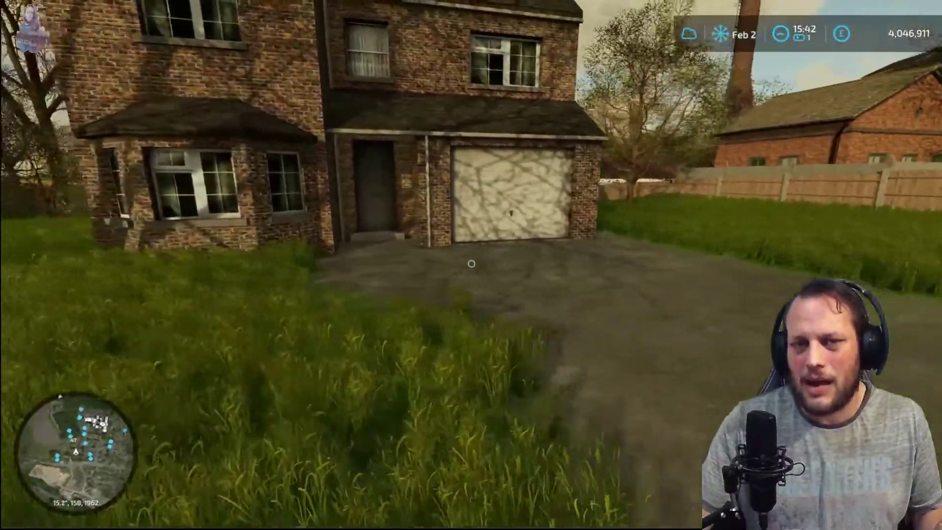
{"action": "key", "text": "w"}
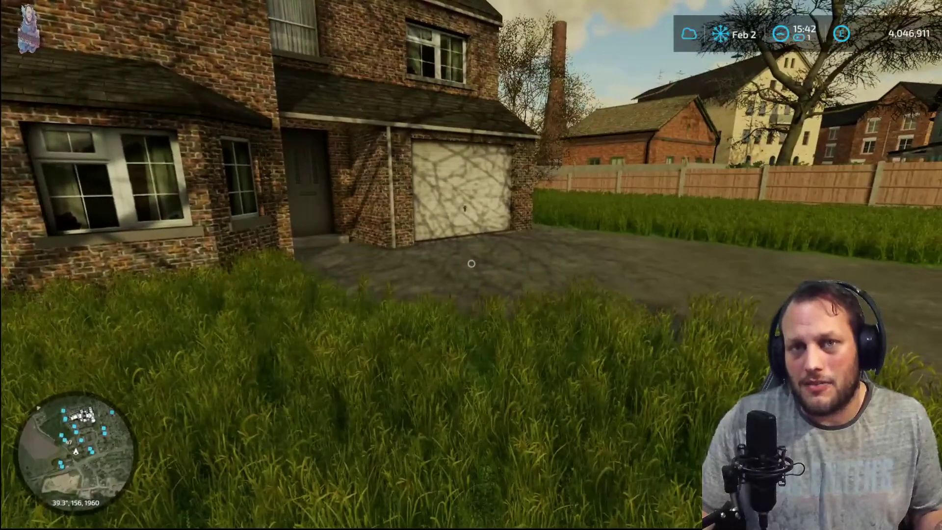
{"action": "key", "text": "w"}
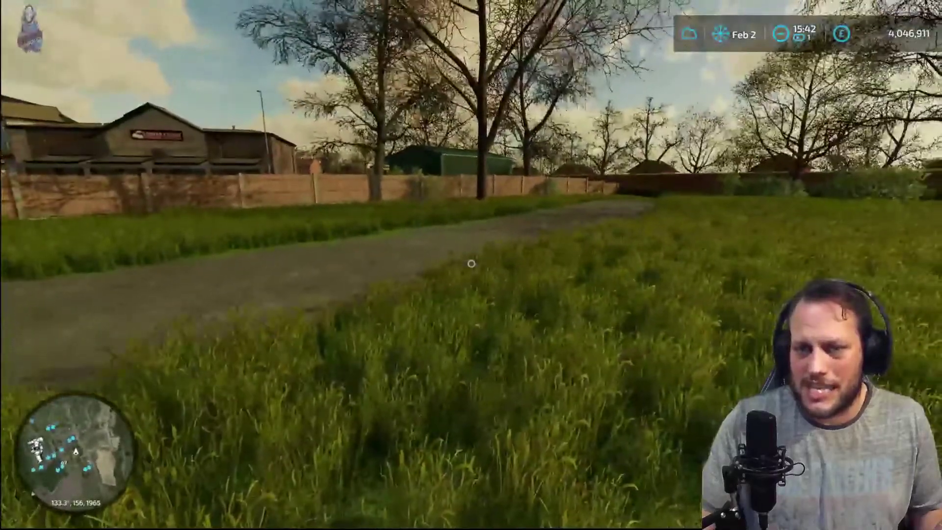
{"action": "key", "text": "w"}
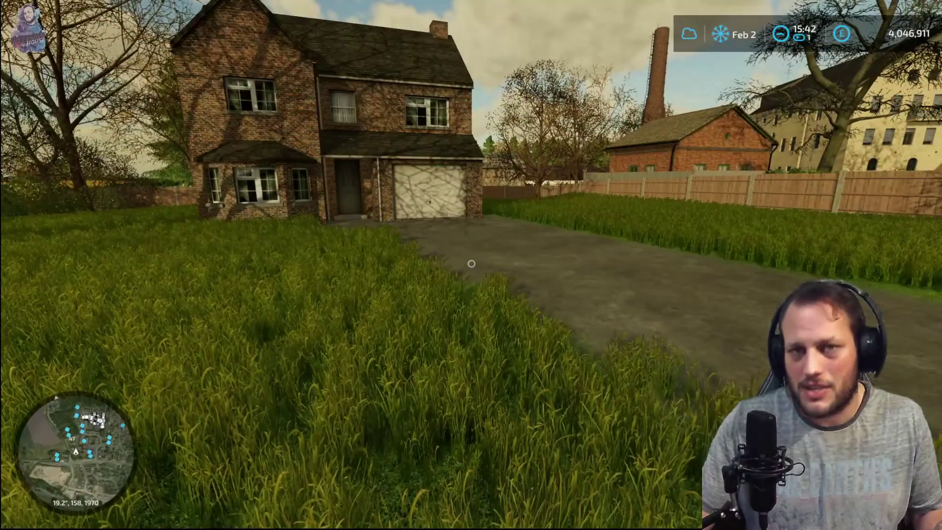
{"action": "key", "text": "d"}
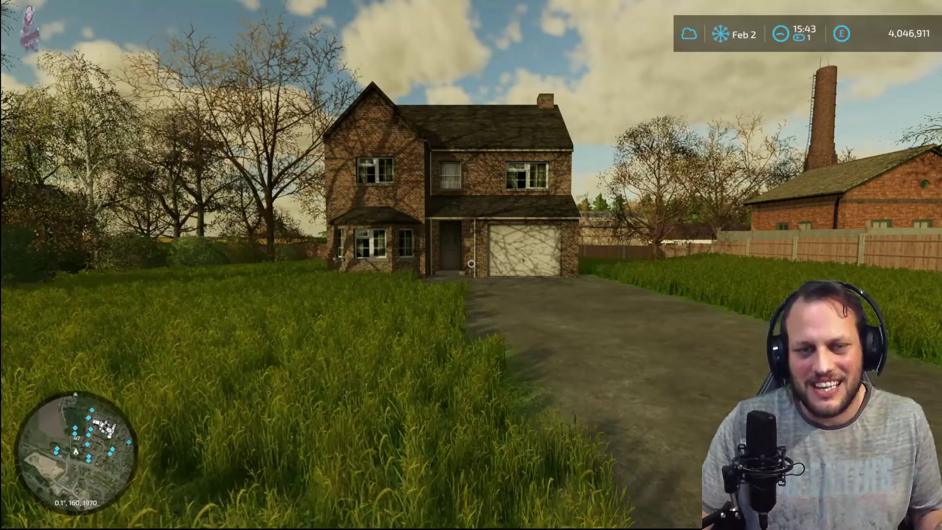
{"action": "key", "text": "w"}
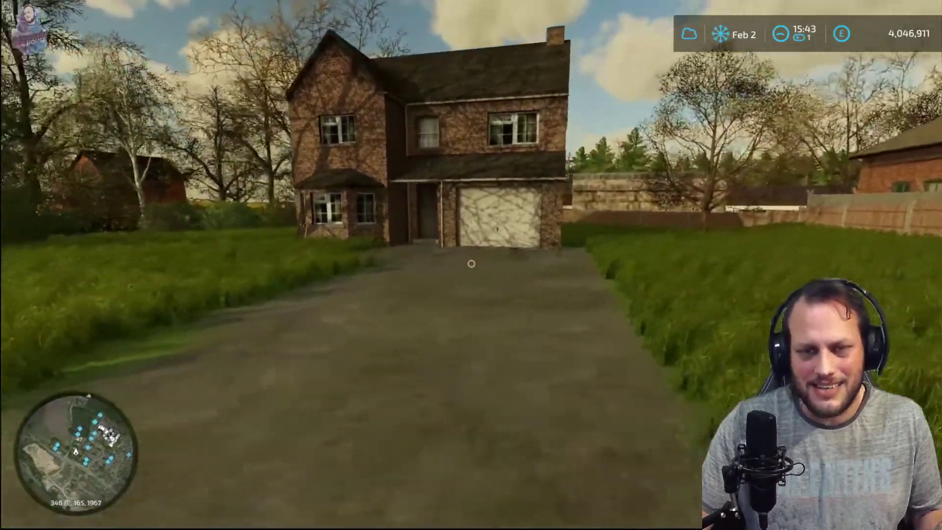
{"action": "key", "text": "d"}
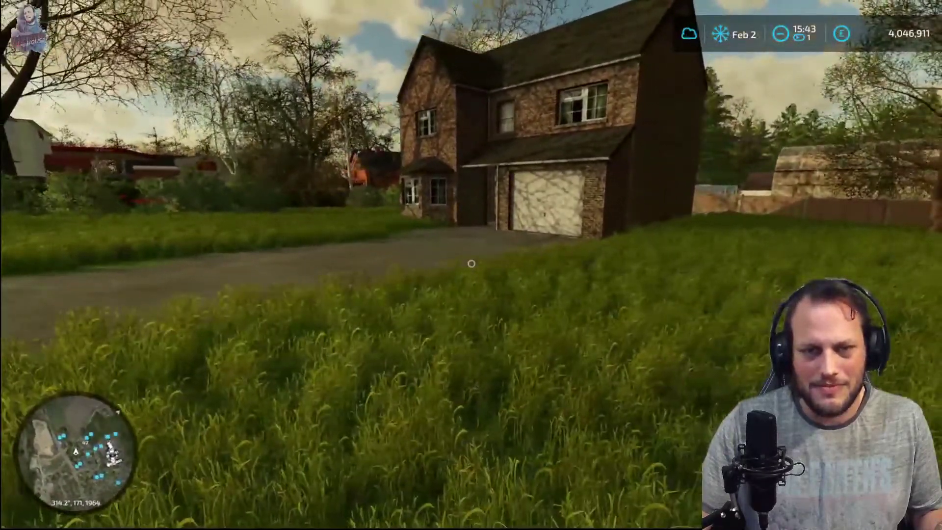